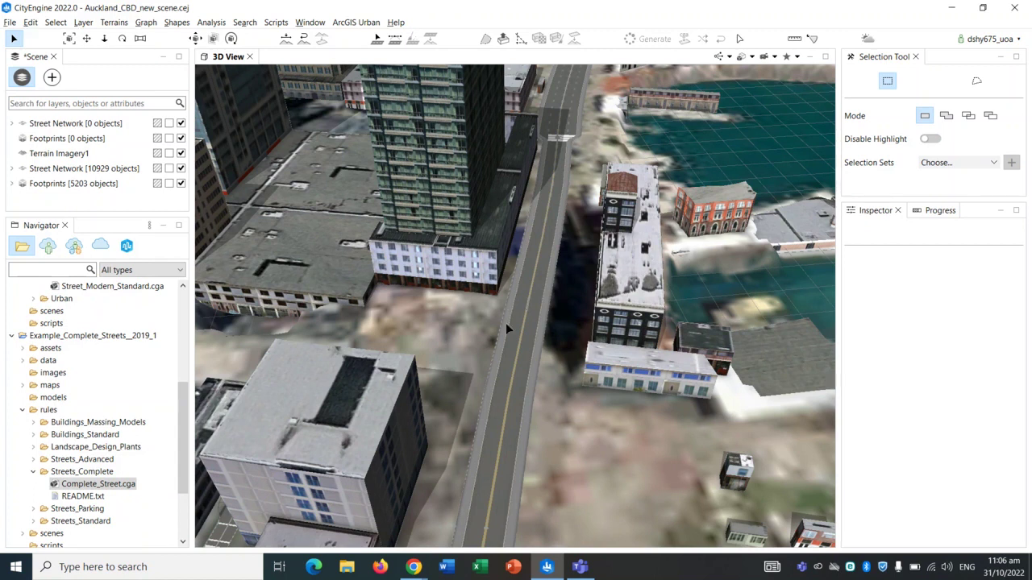
- Examine the waterfront street, the neighbouring buildings and the street's junctions in the 3D scene
alt+drag(505, 329, 644, 308)
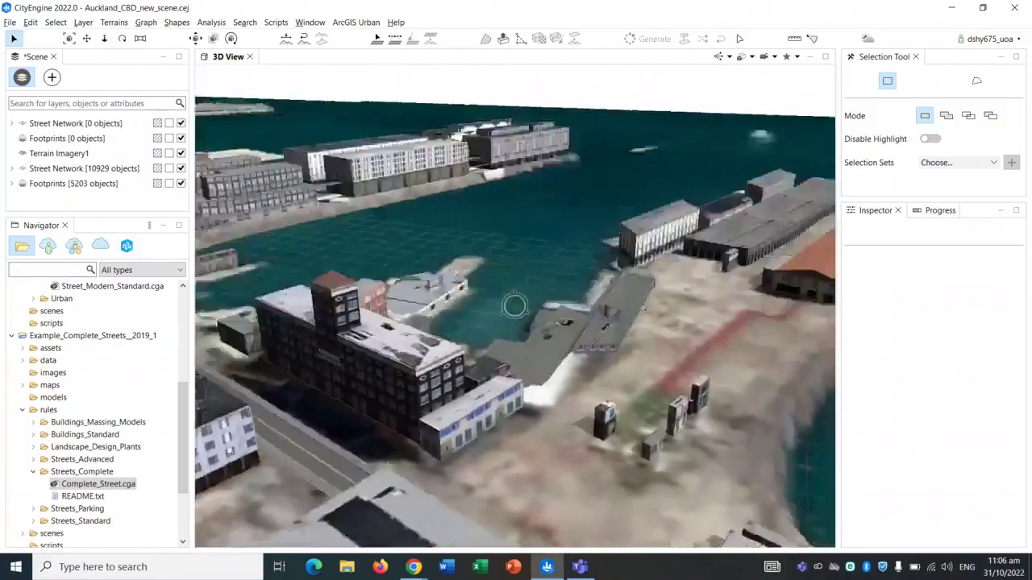
alt+drag(515, 305, 533, 299)
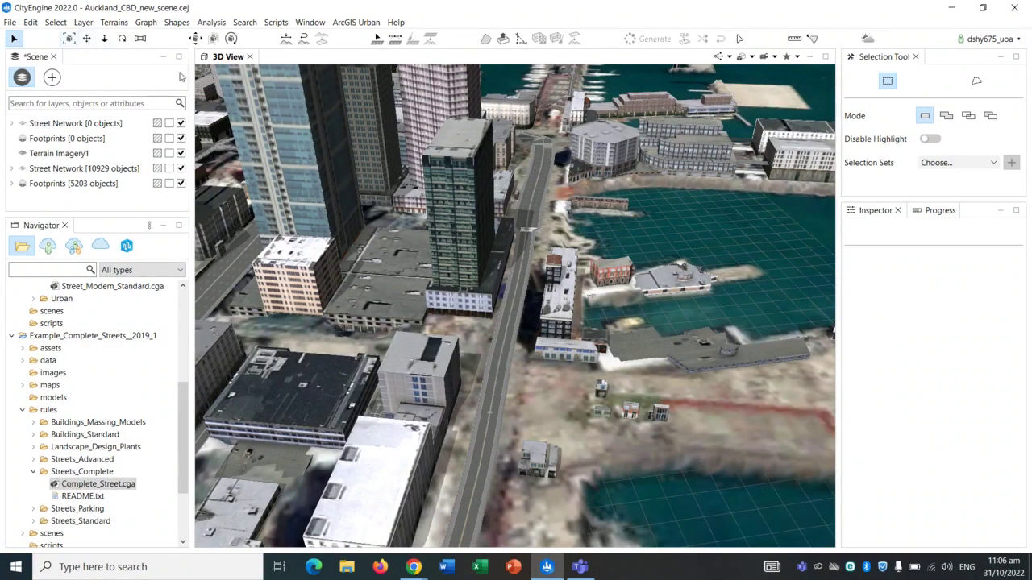
scroll(495, 347, up, 3)
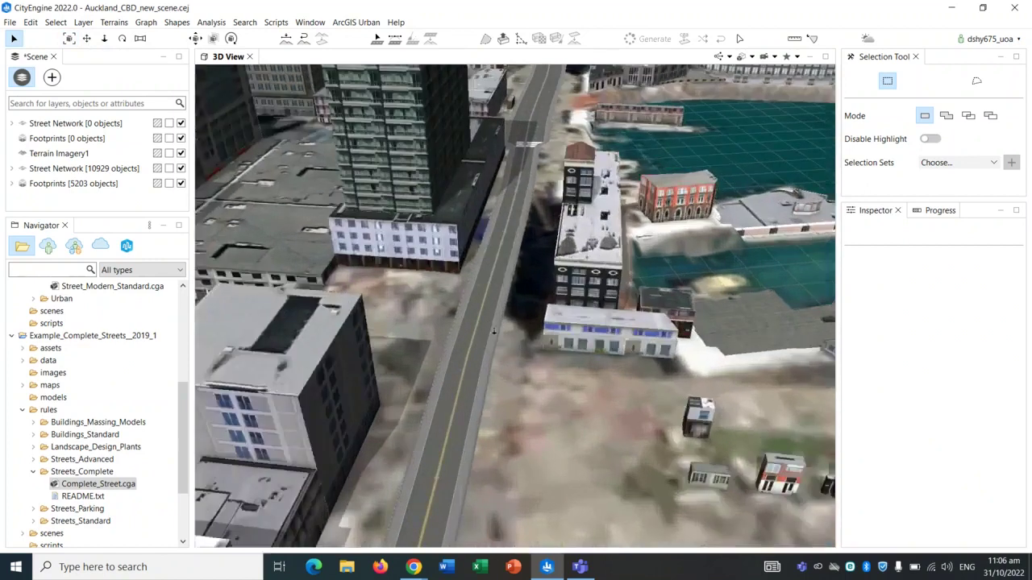
scroll(494, 331, down, 3)
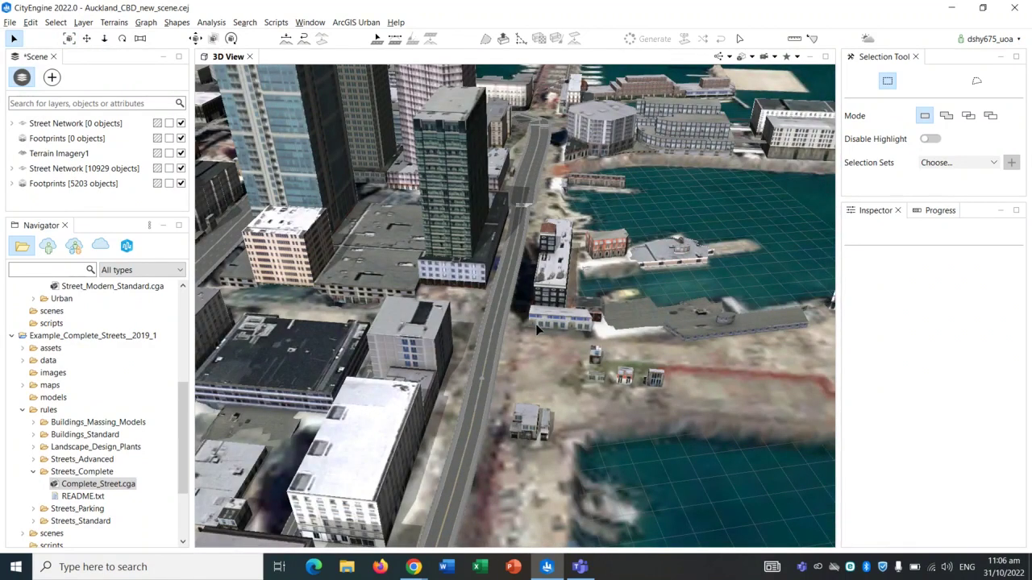
drag(536, 325, 463, 314)
click(525, 345)
alt+drag(527, 350, 451, 367)
alt+middle_drag(300, 527, 409, 427)
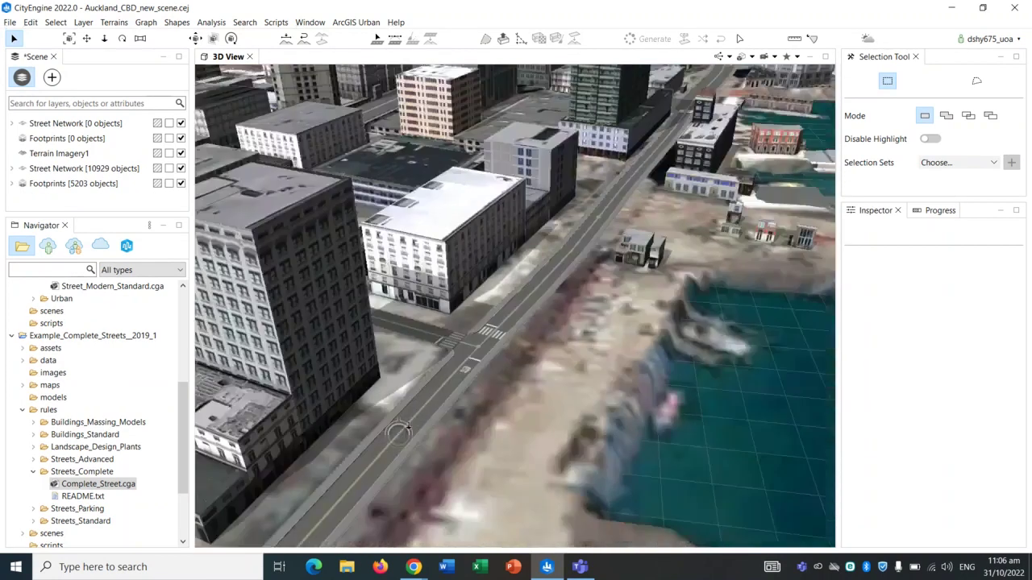
alt+drag(399, 433, 425, 405)
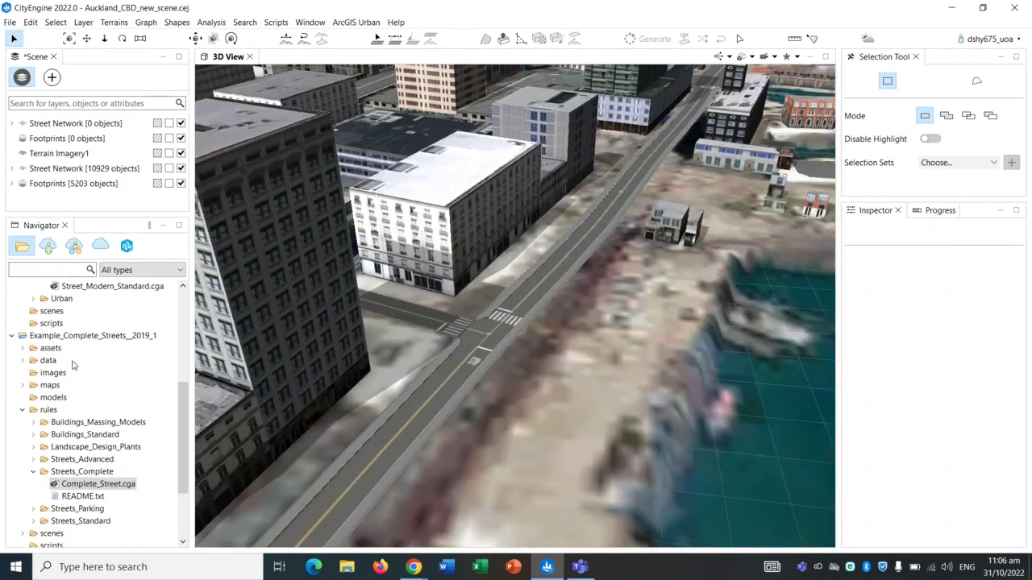
- Select the Terrain Imagery1 layer and examine how the terrain meets the streets along the waterfront and nearby blocks
click(81, 157)
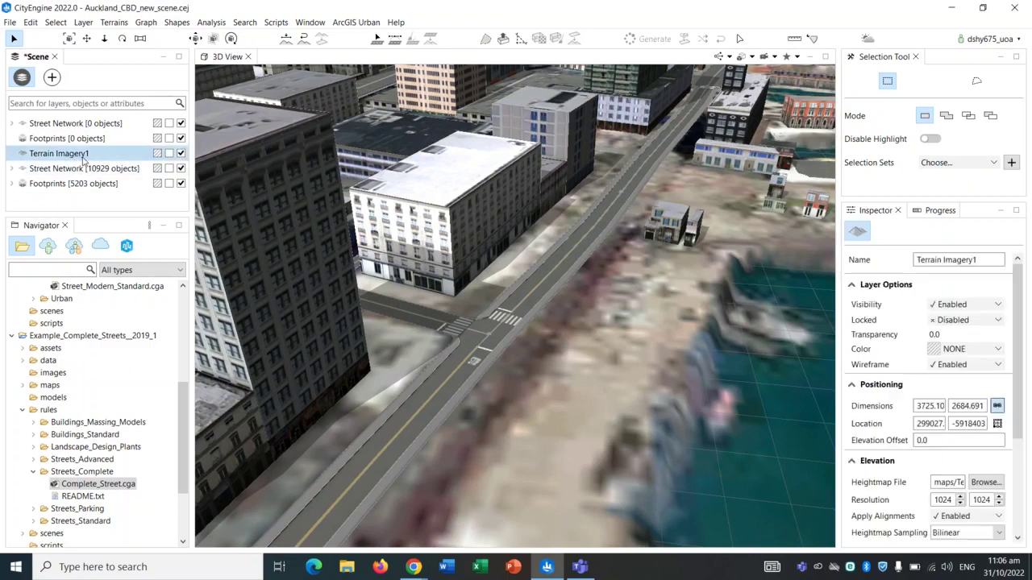
scroll(557, 309, up, 2)
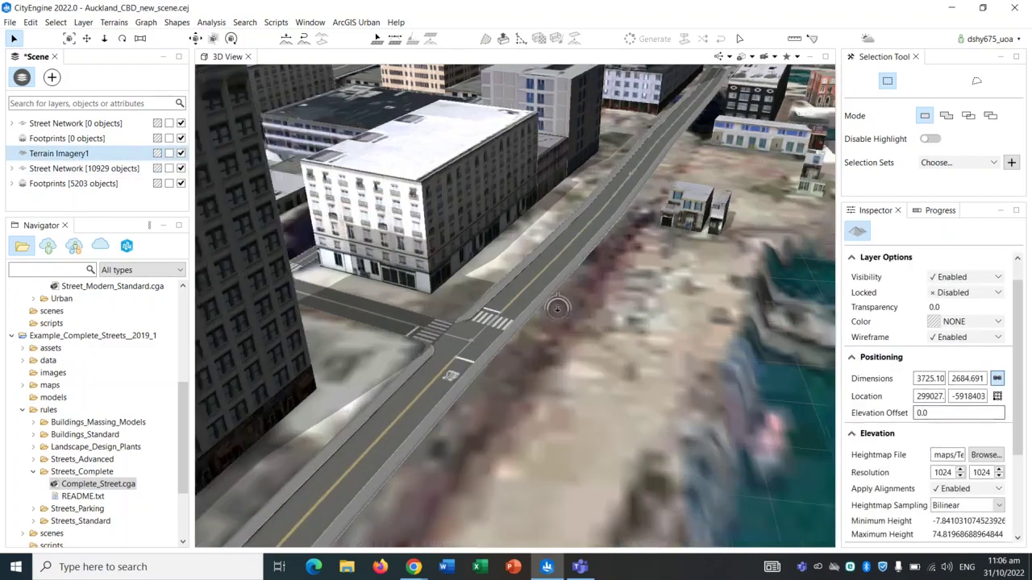
scroll(557, 309, up, 3)
scroll(486, 329, down, 5)
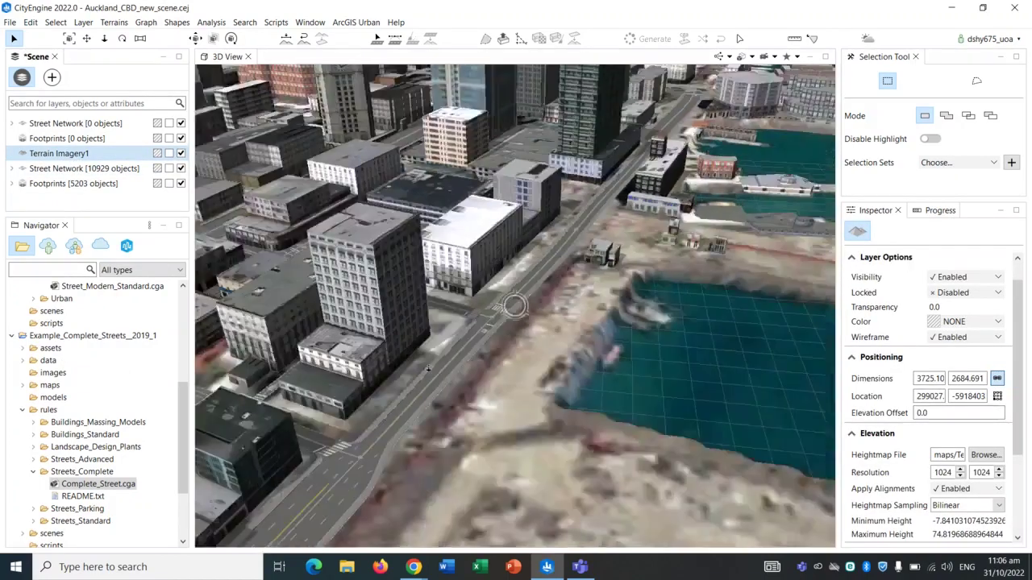
scroll(428, 369, up, 5)
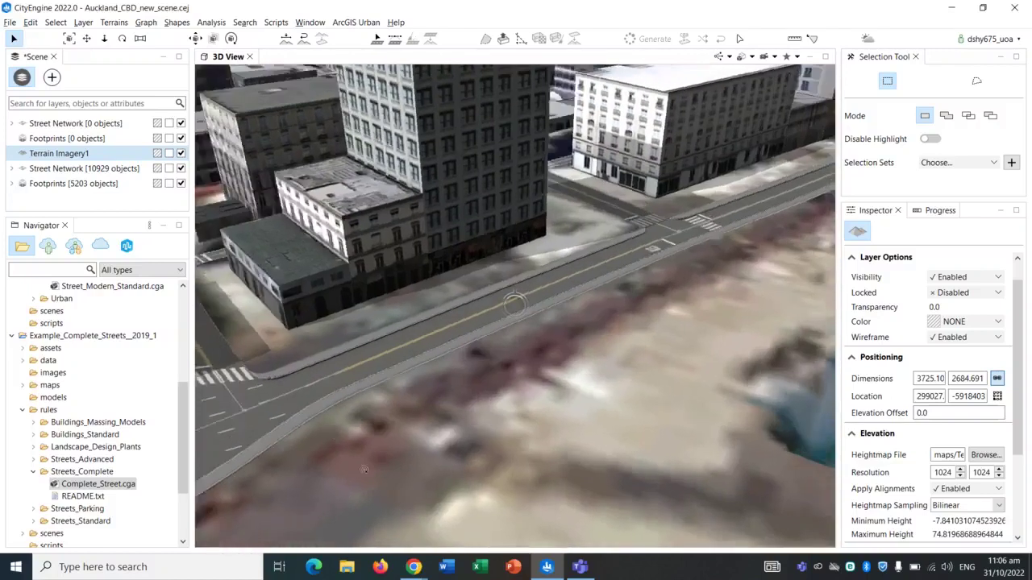
alt+drag(364, 469, 407, 415)
scroll(410, 398, down, 2)
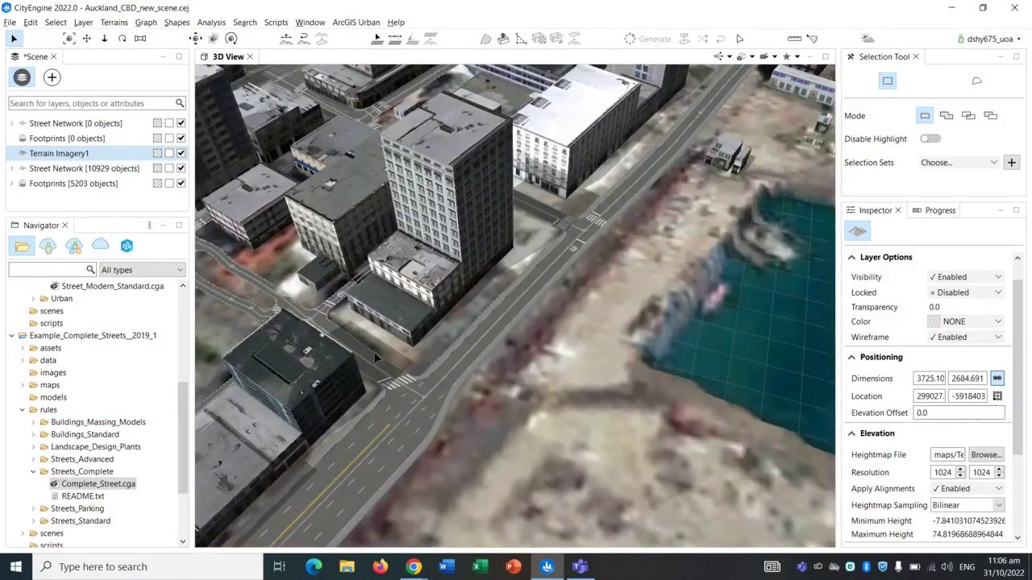
scroll(324, 358, up, 5)
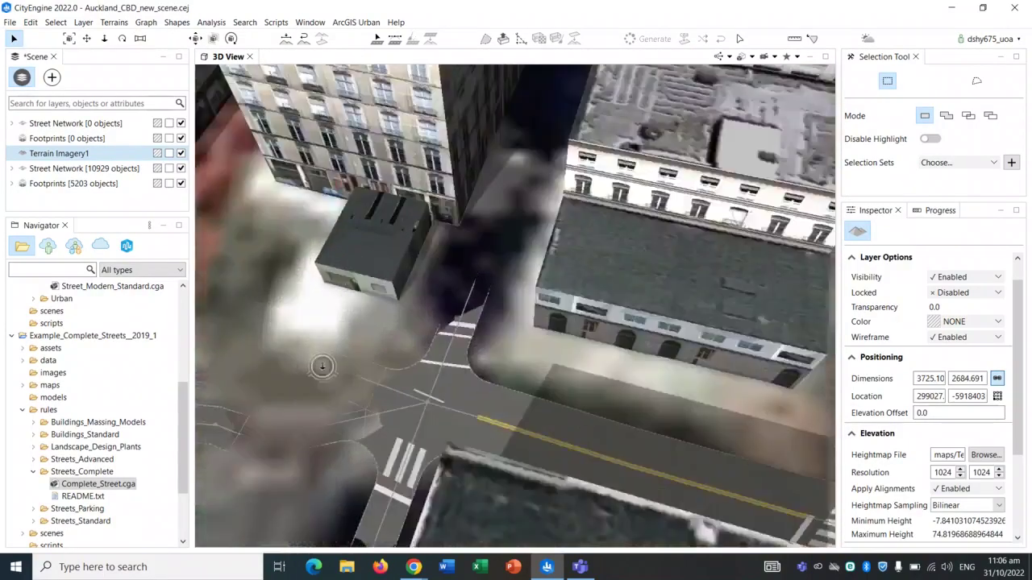
scroll(490, 223, down, 6)
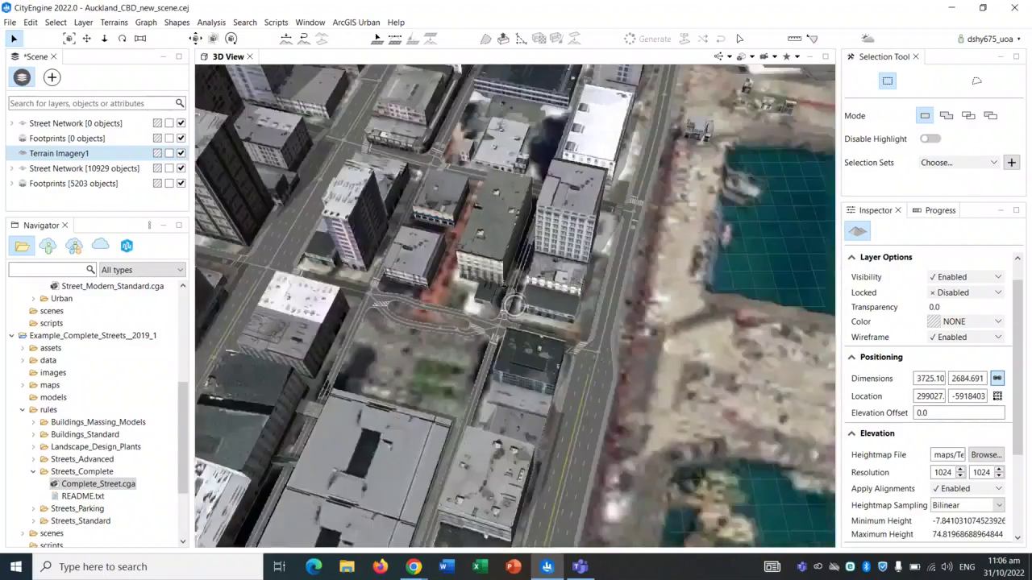
scroll(484, 185, up, 8)
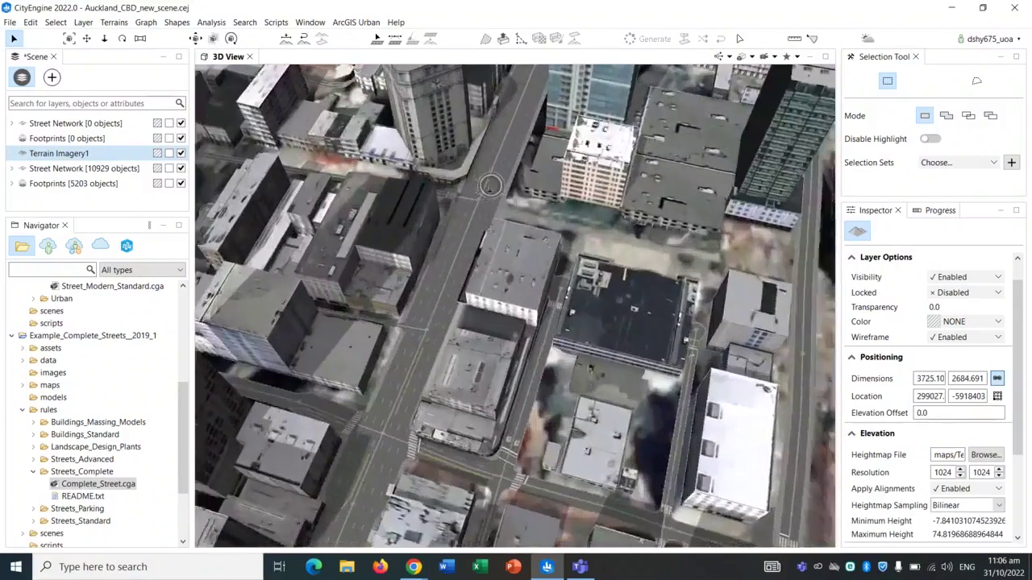
- Inspect the streets and intersections near the marina for places where the terrain overlaps the road surface
scroll(484, 201, down, 10)
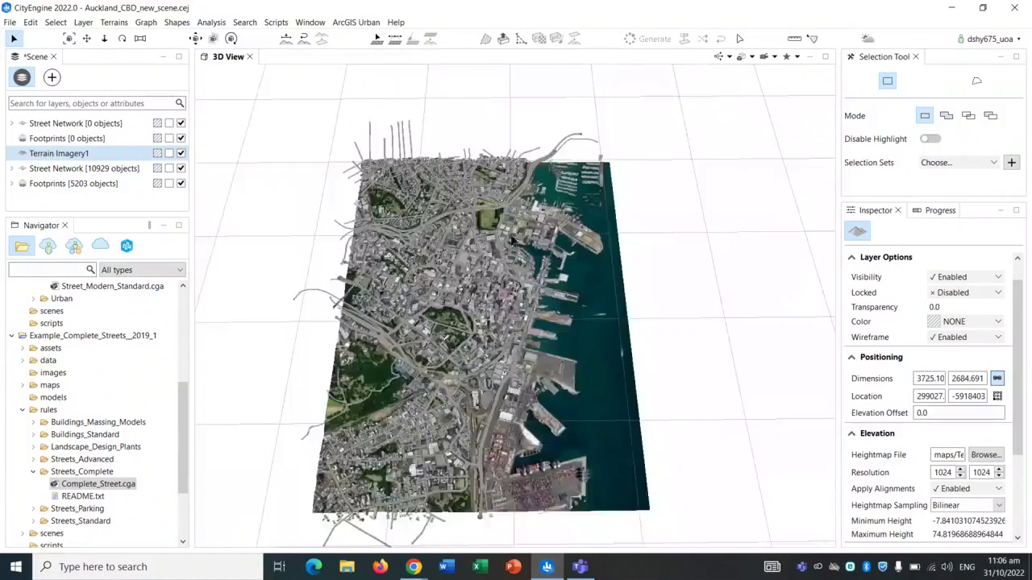
scroll(617, 303, up, 6)
scroll(242, 379, up, 6)
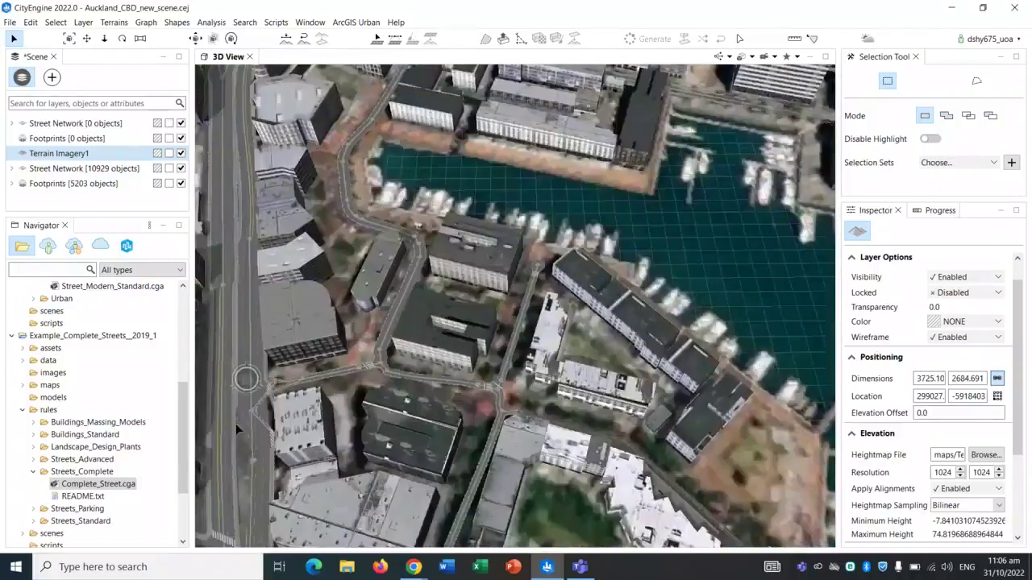
scroll(226, 417, down, 5)
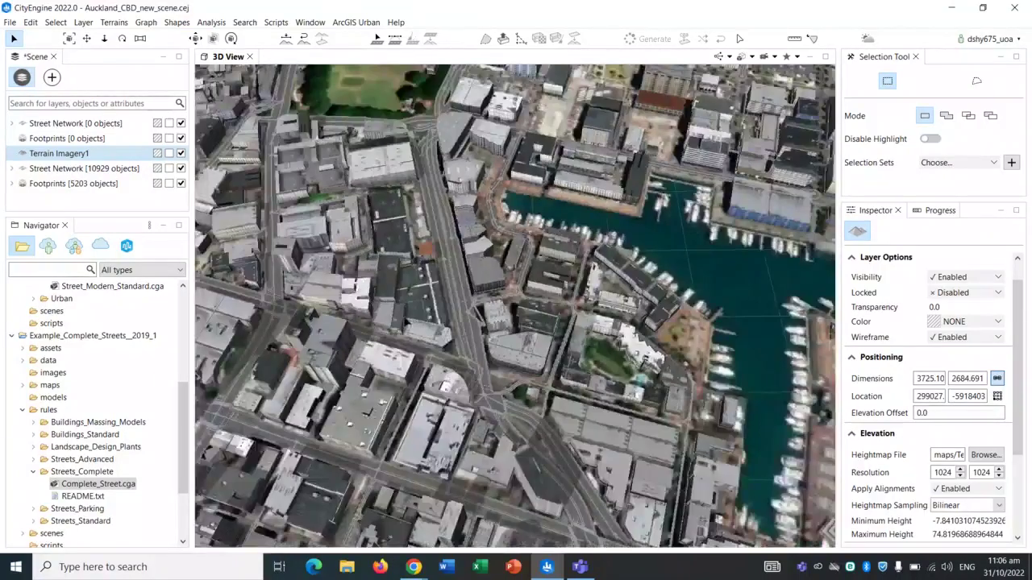
scroll(273, 281, up, 4)
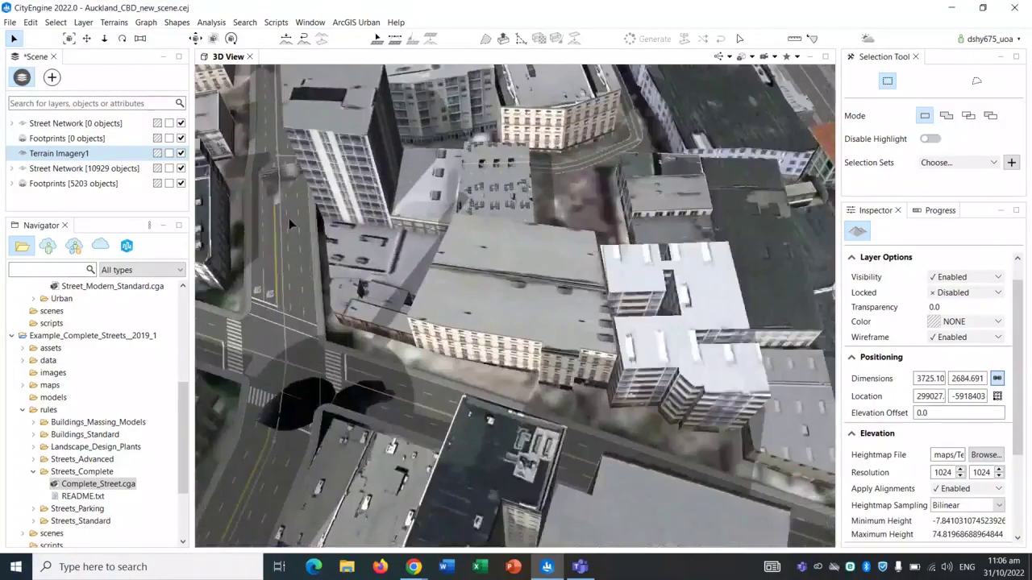
scroll(289, 218, up, 5)
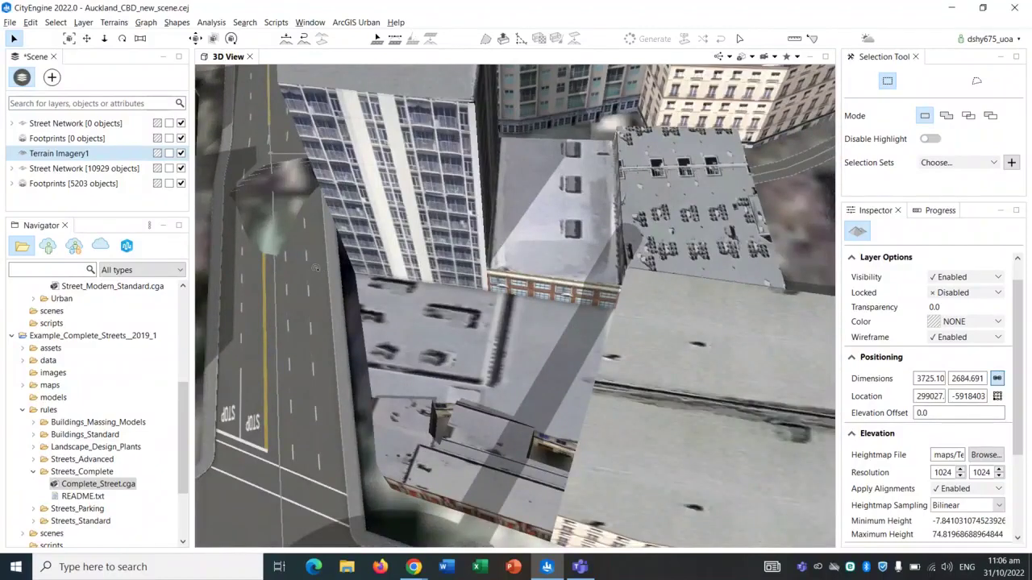
scroll(316, 268, down, 5)
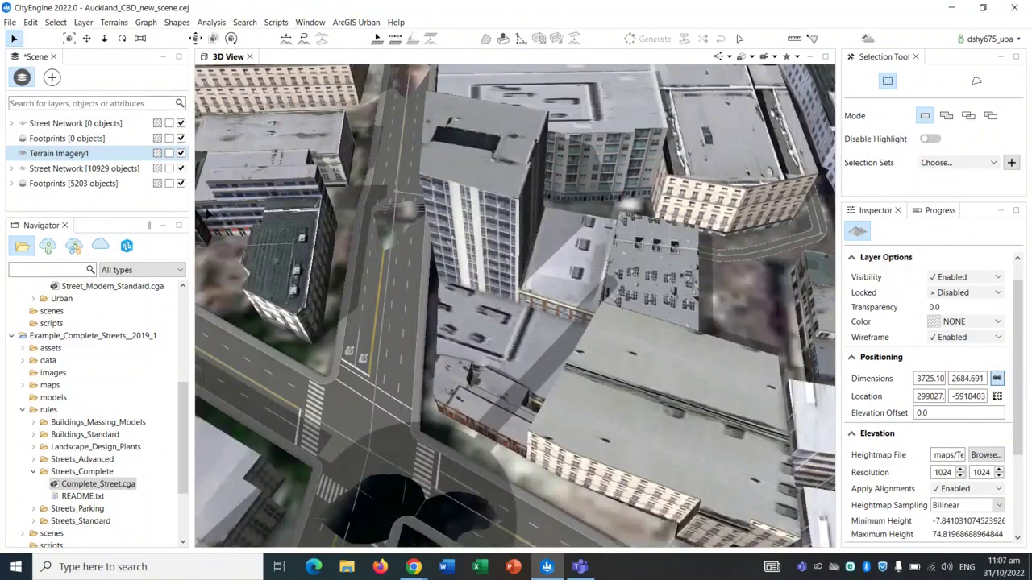
- Set the elevation offset of the Terrain Imagery1 layer to -1
click(66, 158)
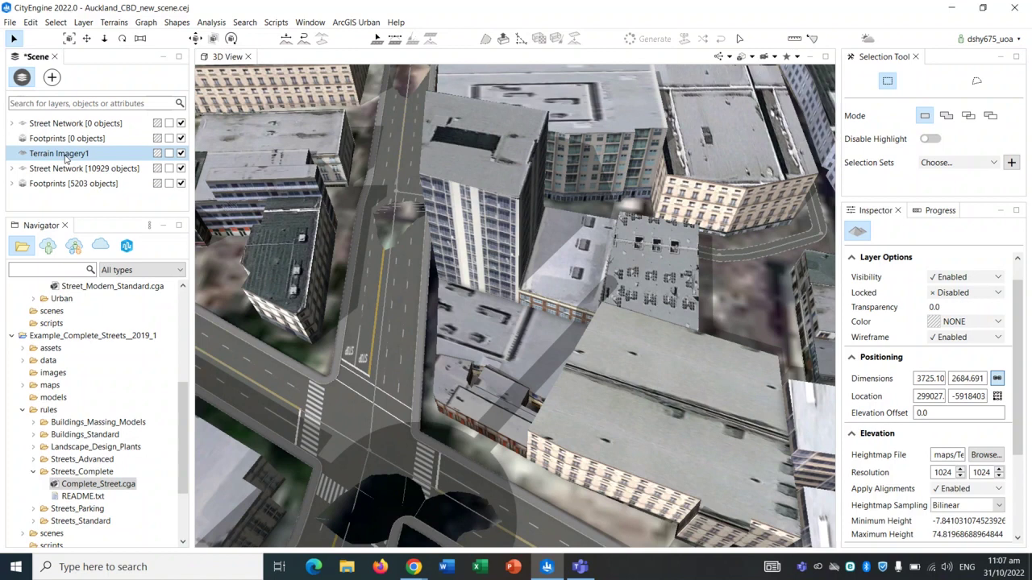
scroll(922, 374, down, 2)
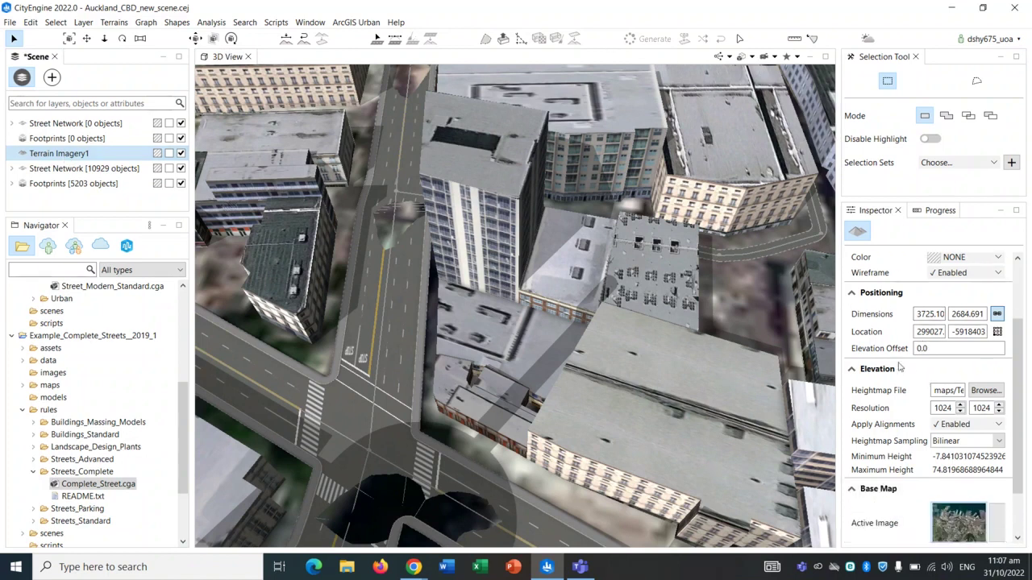
click(928, 350)
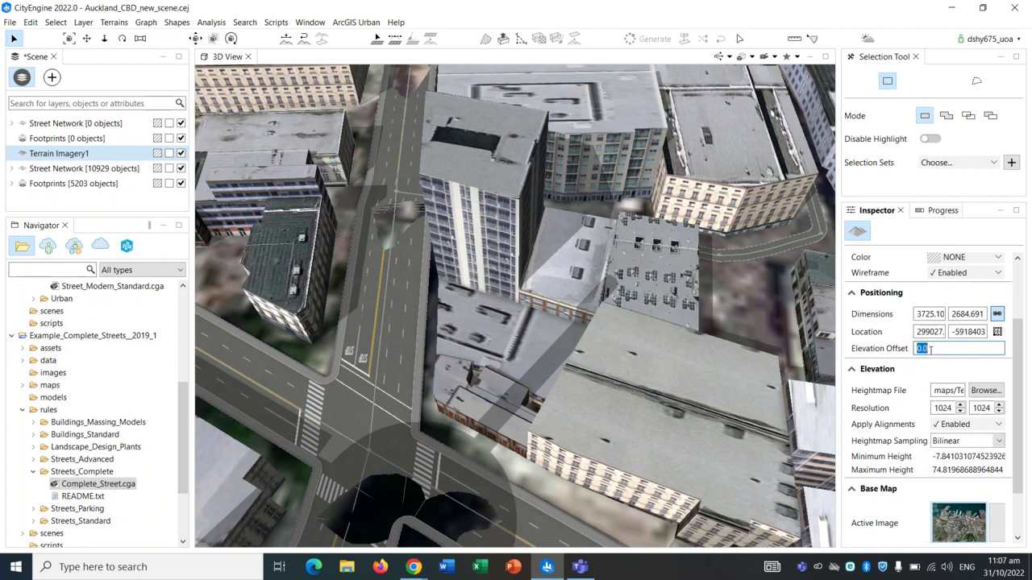
key(BackSpace)
text(-1)
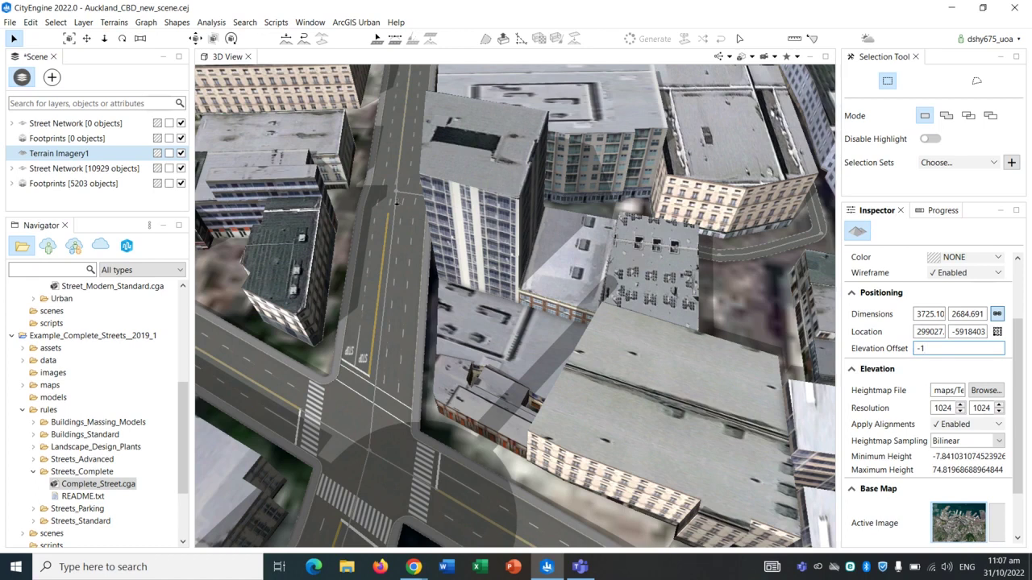
- Check the road beside the white-striped apartment tower and the wider street network against the lowered terrain
scroll(396, 204, up, 3)
scroll(407, 222, down, 2)
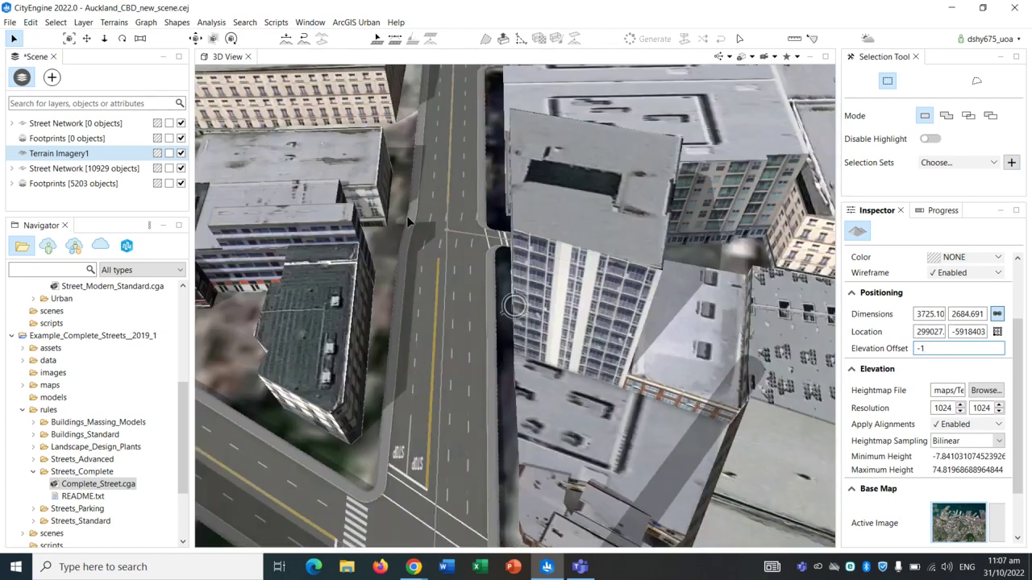
alt+drag(445, 259, 467, 246)
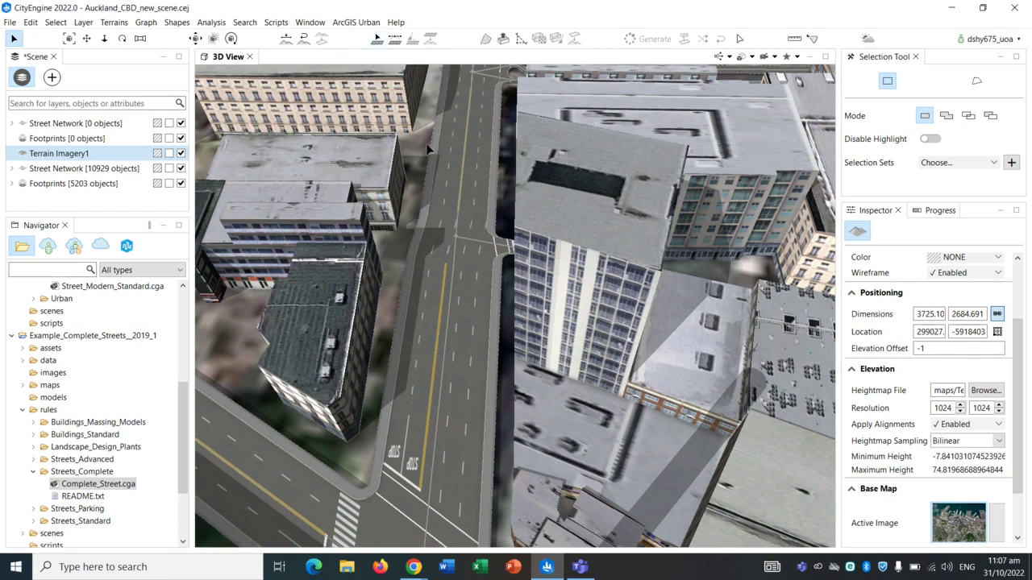
scroll(482, 218, down, 10)
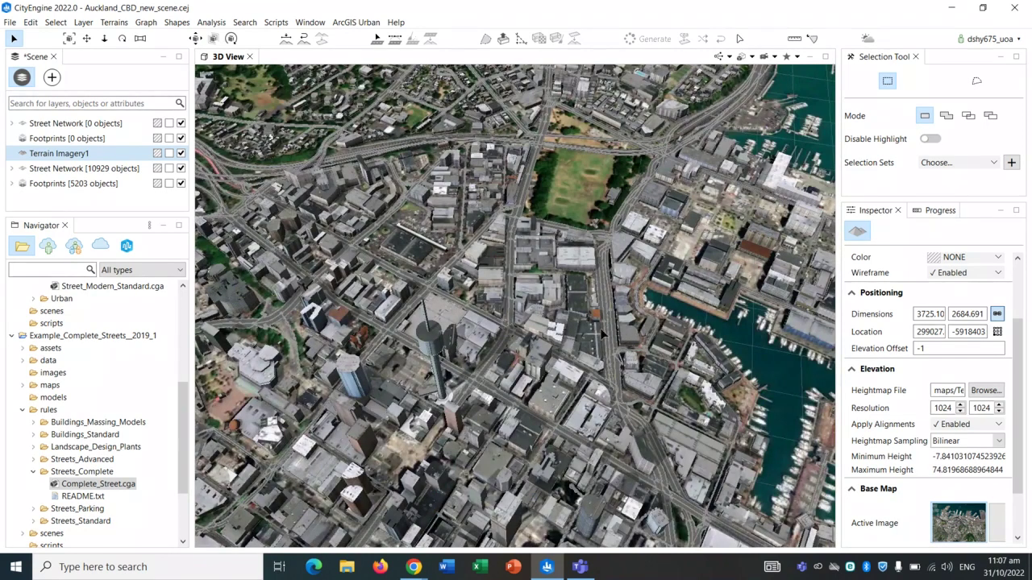
alt+drag(576, 319, 559, 326)
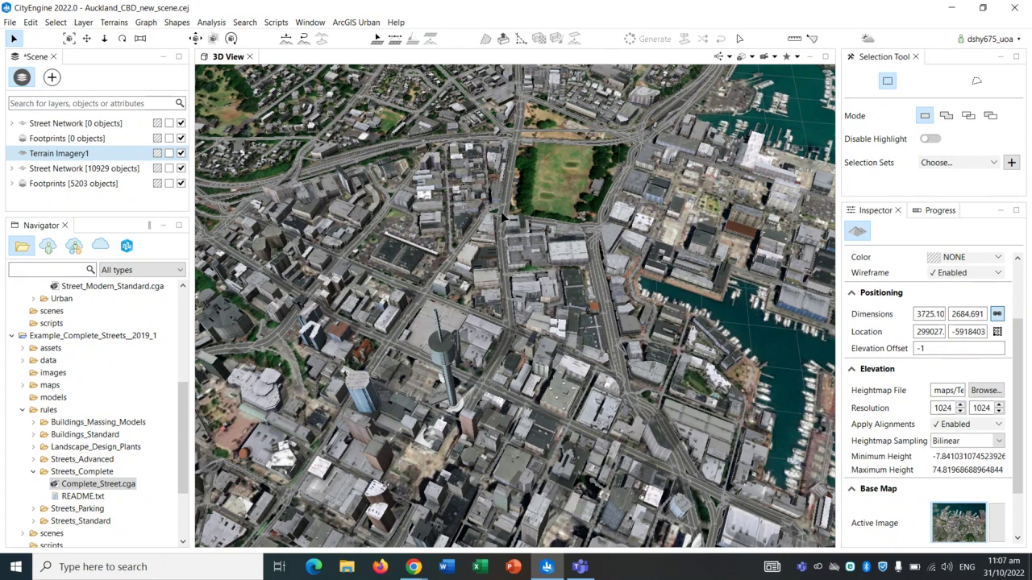
scroll(504, 217, up, 5)
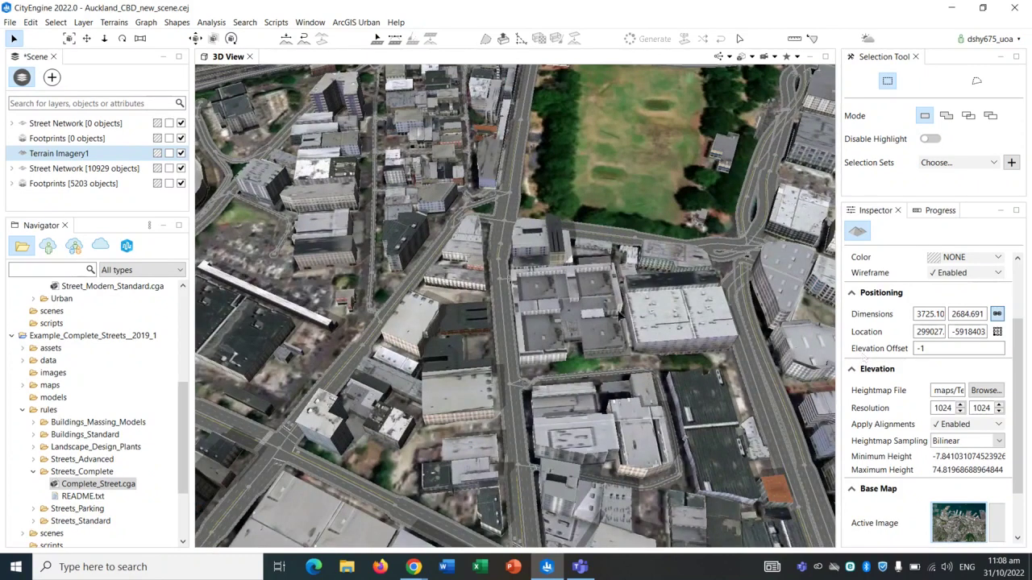
scroll(537, 306, down, 10)
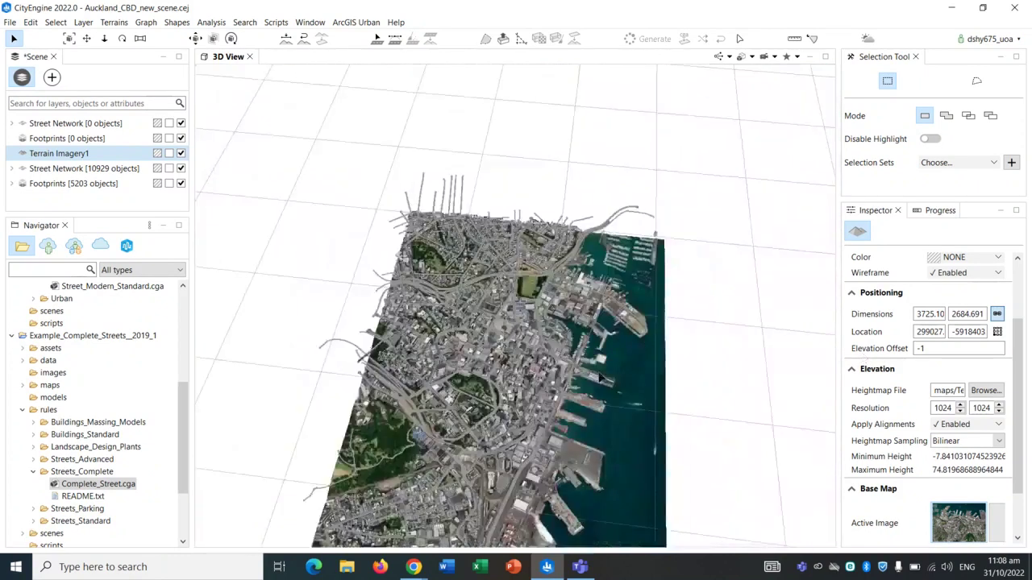
- Clear the layer selection and examine the waterfront street and the high-rise buildings beside it from several angles
scroll(600, 377, up, 8)
scroll(609, 364, up, 6)
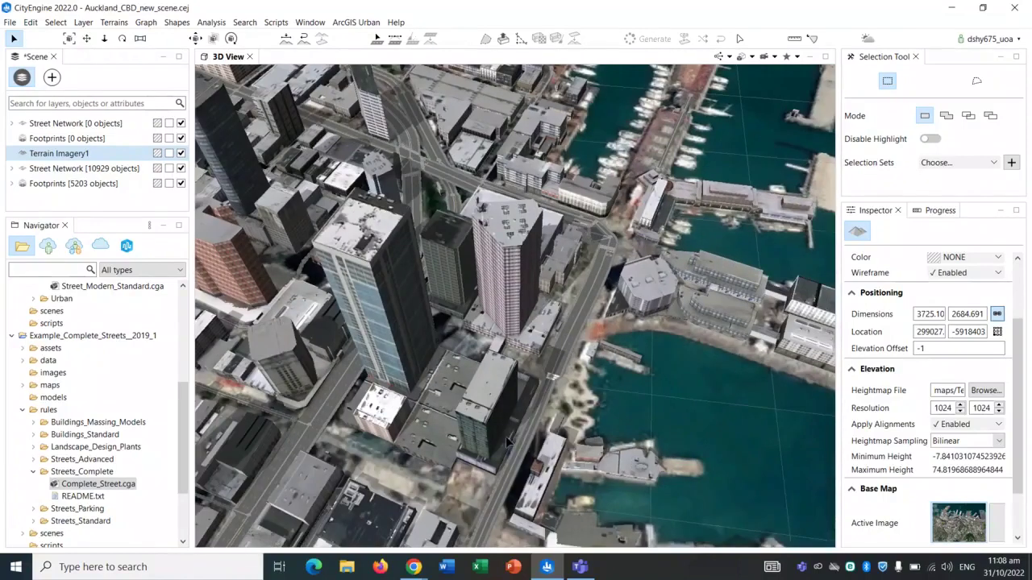
drag(506, 438, 549, 343)
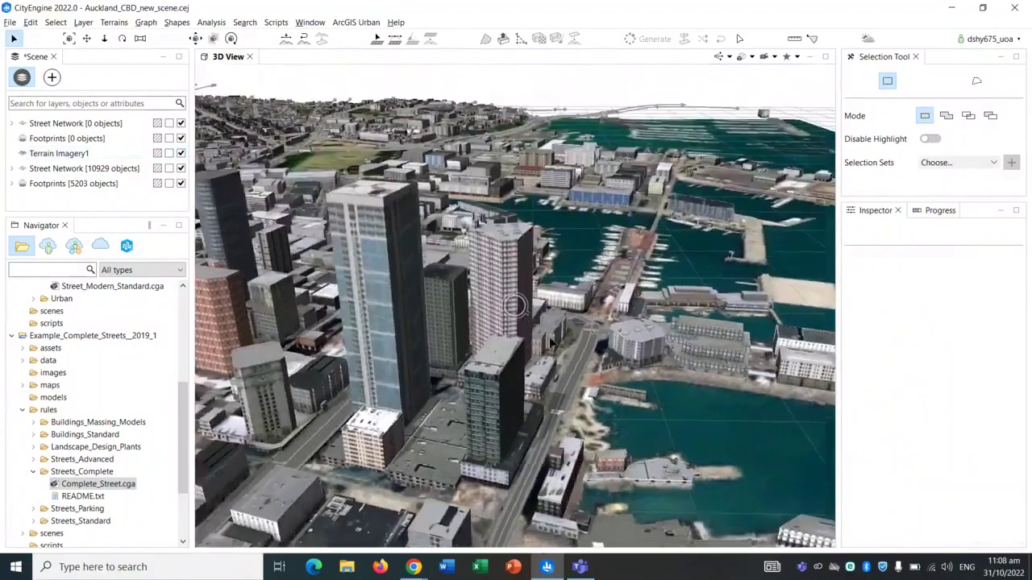
scroll(540, 444, up, 3)
scroll(541, 443, up, 1)
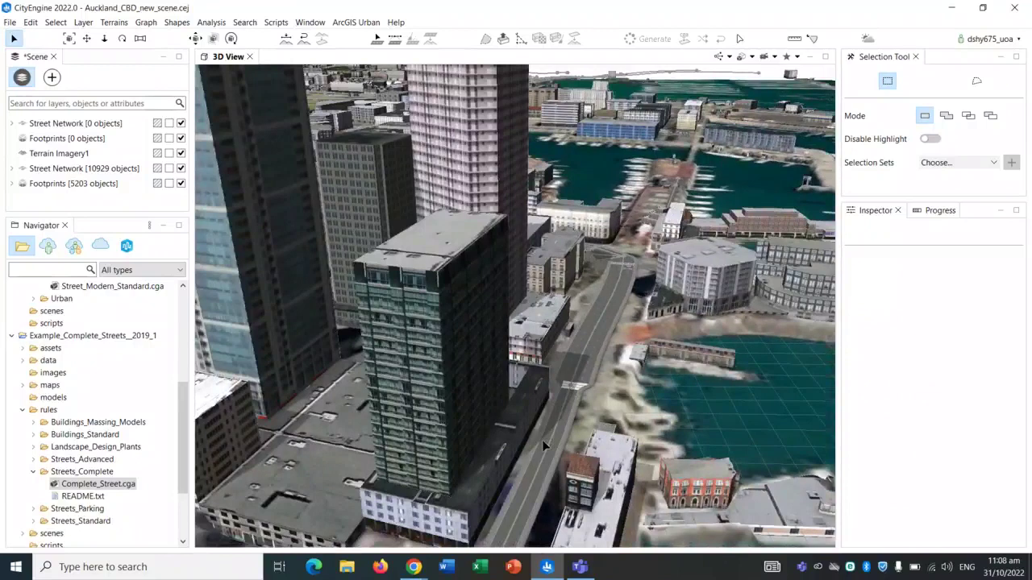
scroll(543, 441, down, 3)
alt+drag(542, 441, 525, 440)
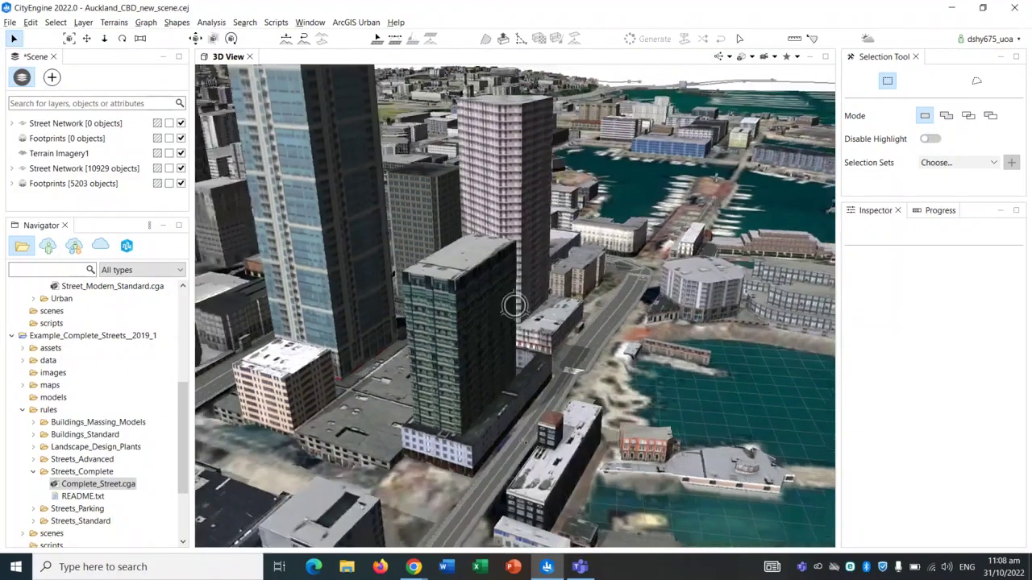
scroll(489, 354, down, 3)
scroll(503, 367, up, 3)
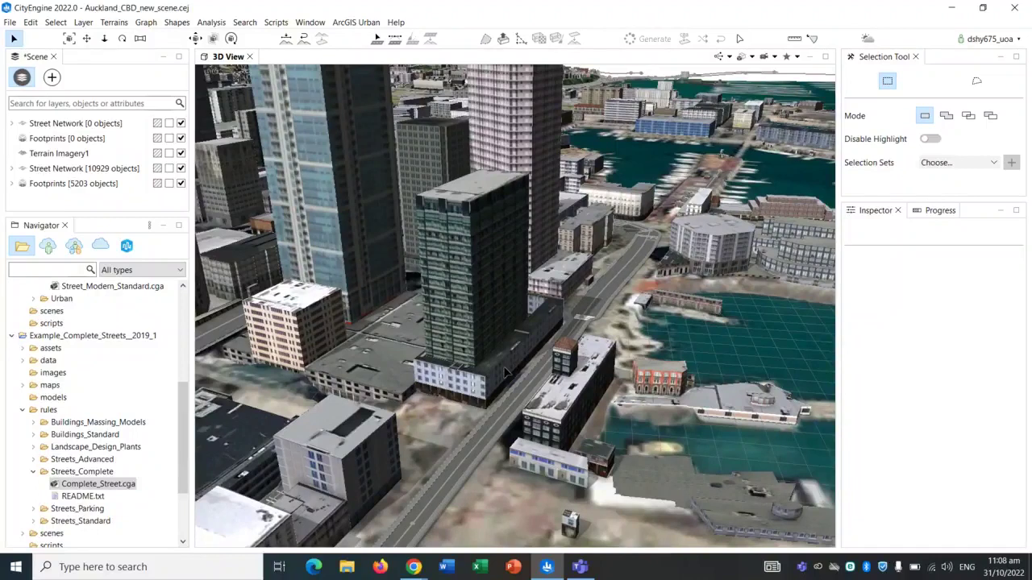
- Review the package list and installed versions in the ESRI.lib manager and close it without updating
scroll(506, 372, up, 3)
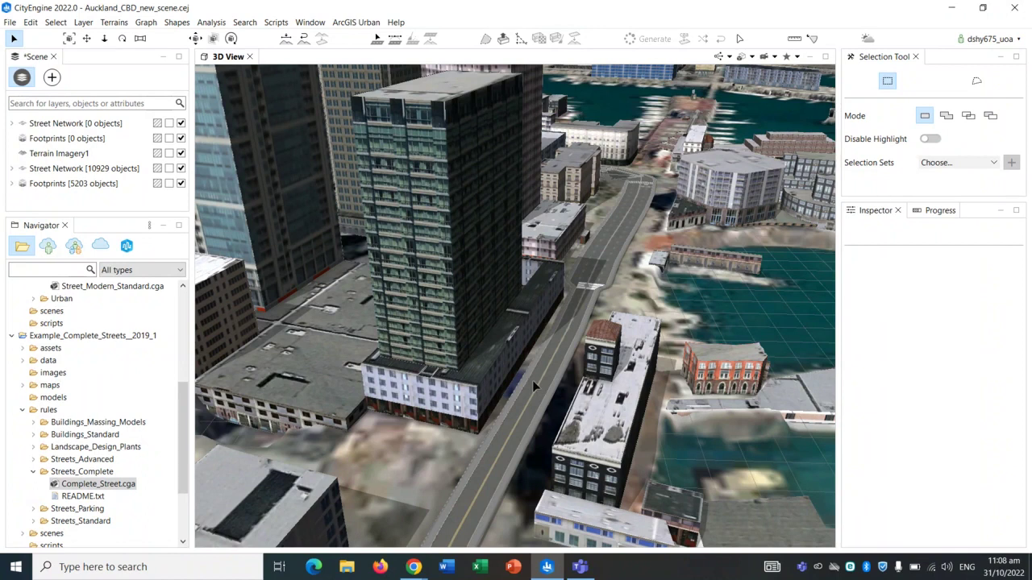
scroll(524, 386, down, 4)
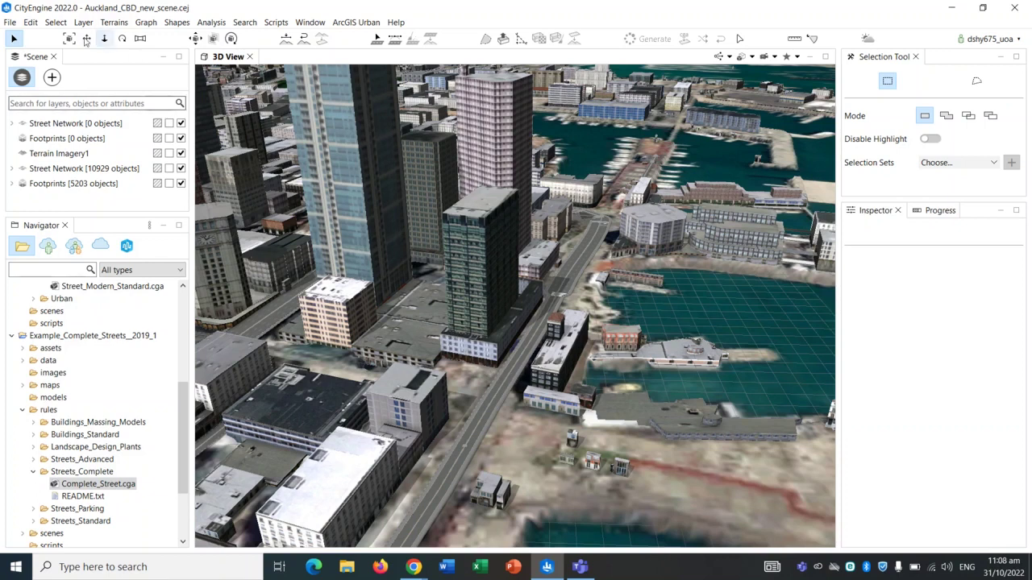
click(10, 23)
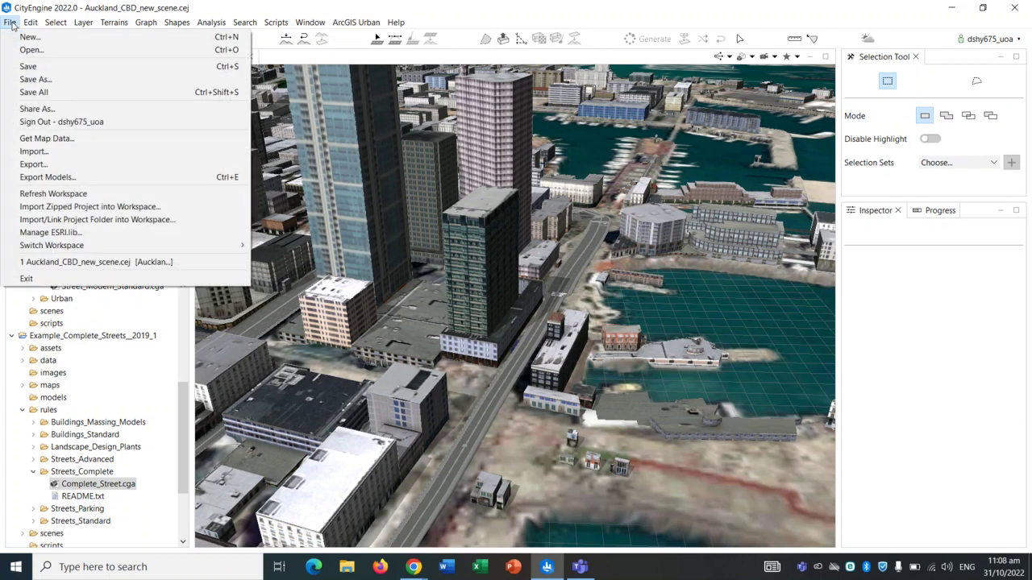
click(53, 232)
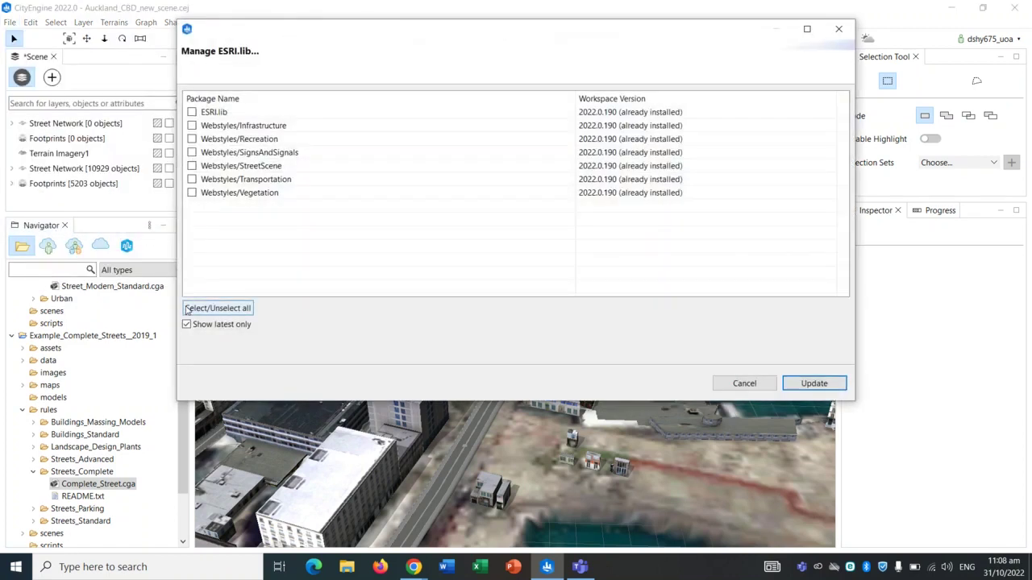
click(187, 309)
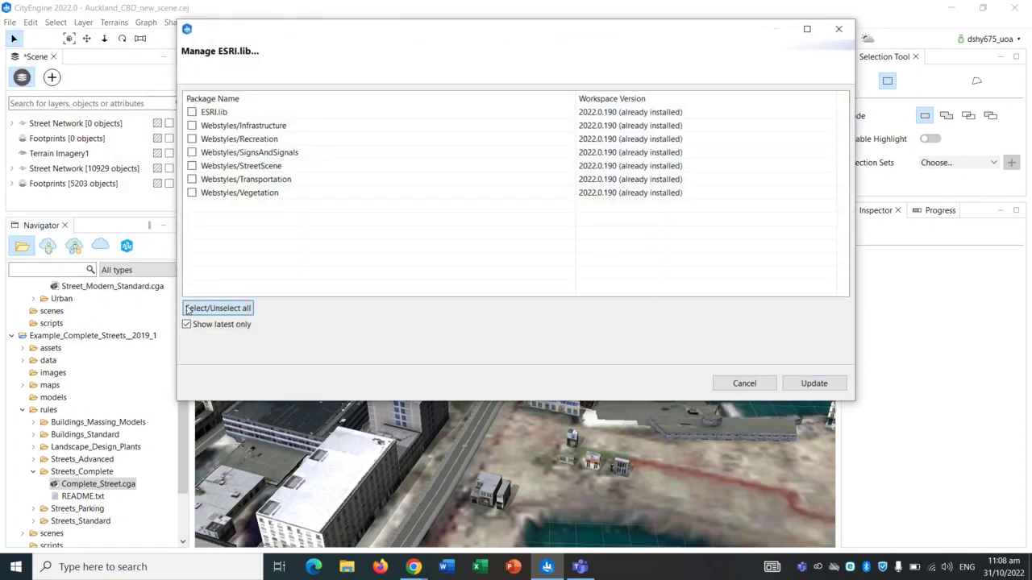
click(188, 312)
click(838, 29)
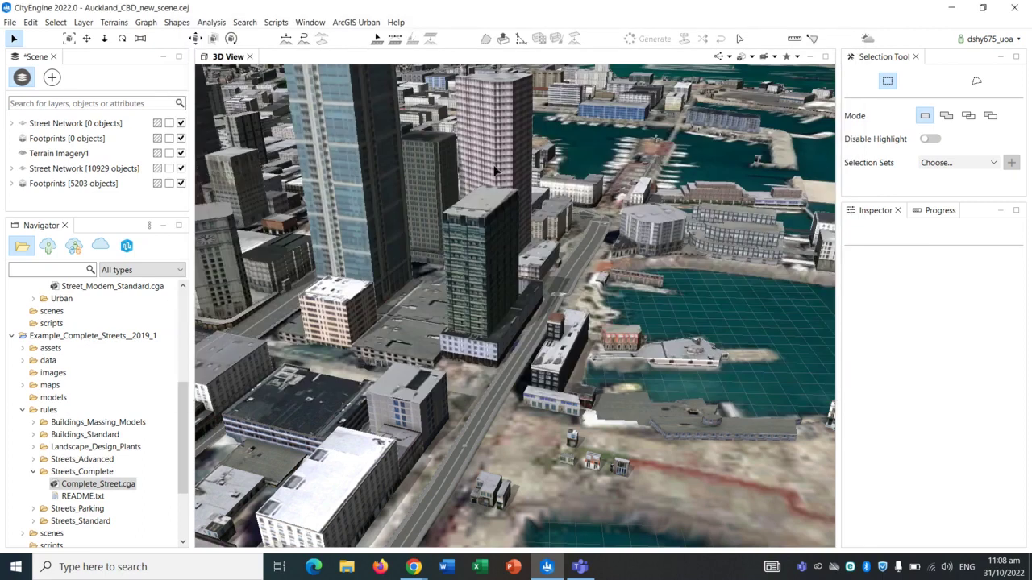
- Start downloading Example Complete Streets 2019.1 from the tutorials and examples, and cancel the running download
click(397, 24)
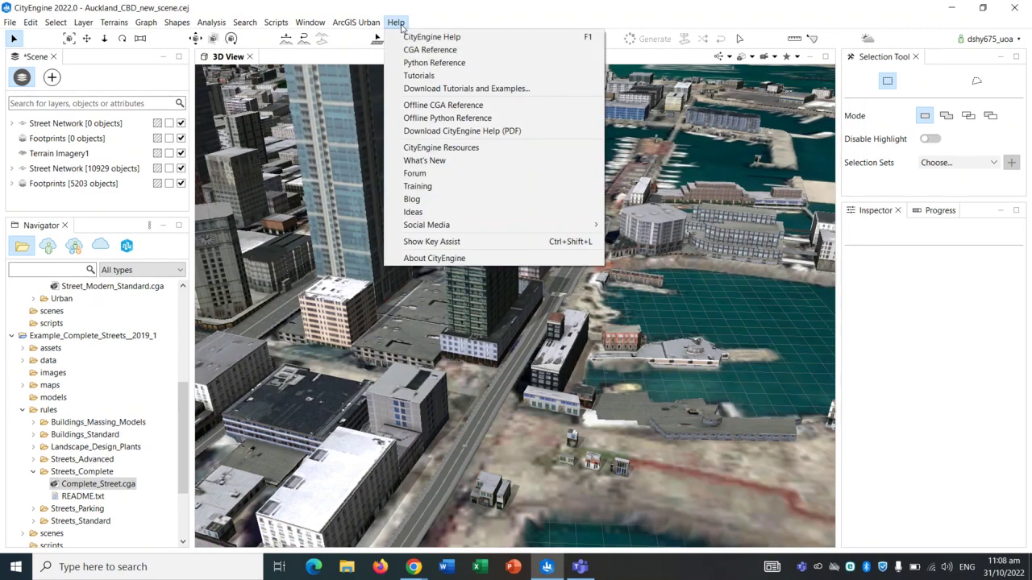
click(420, 90)
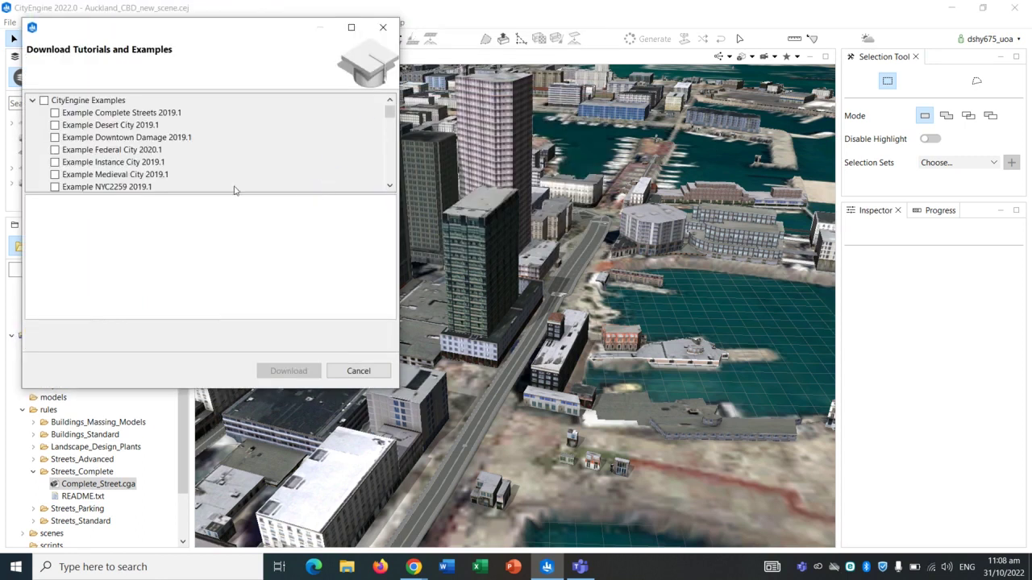
click(78, 117)
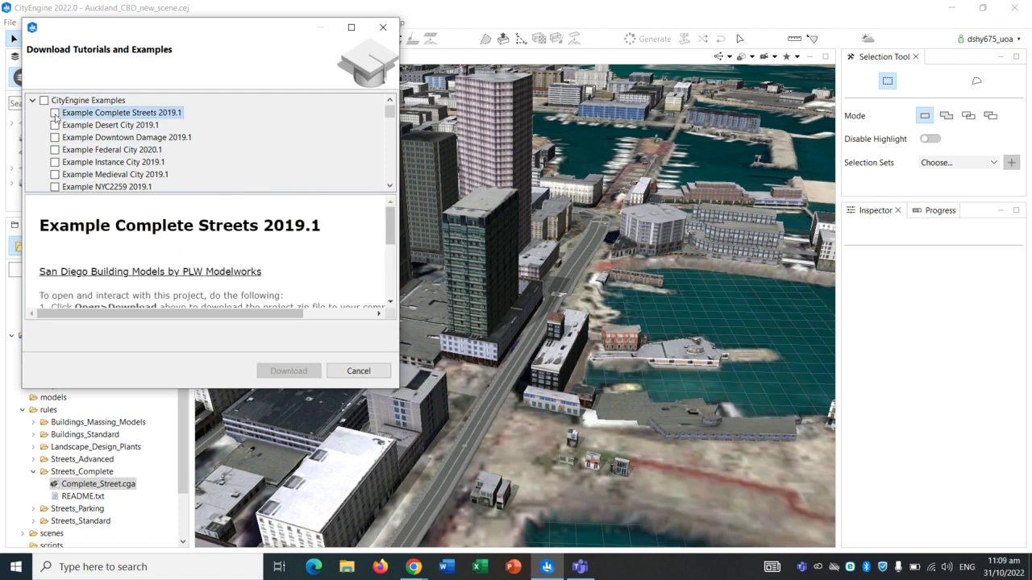
click(54, 114)
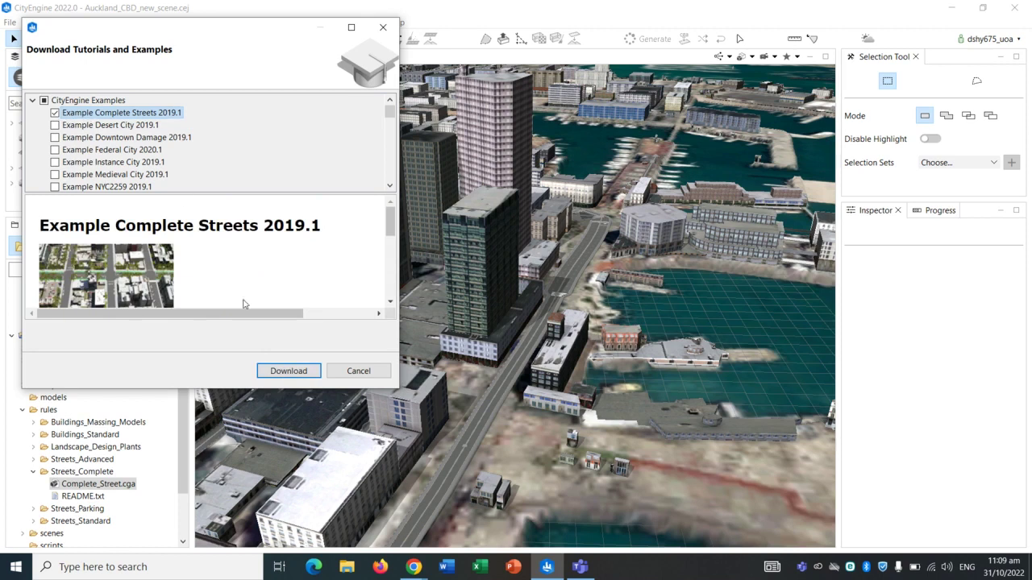
click(277, 373)
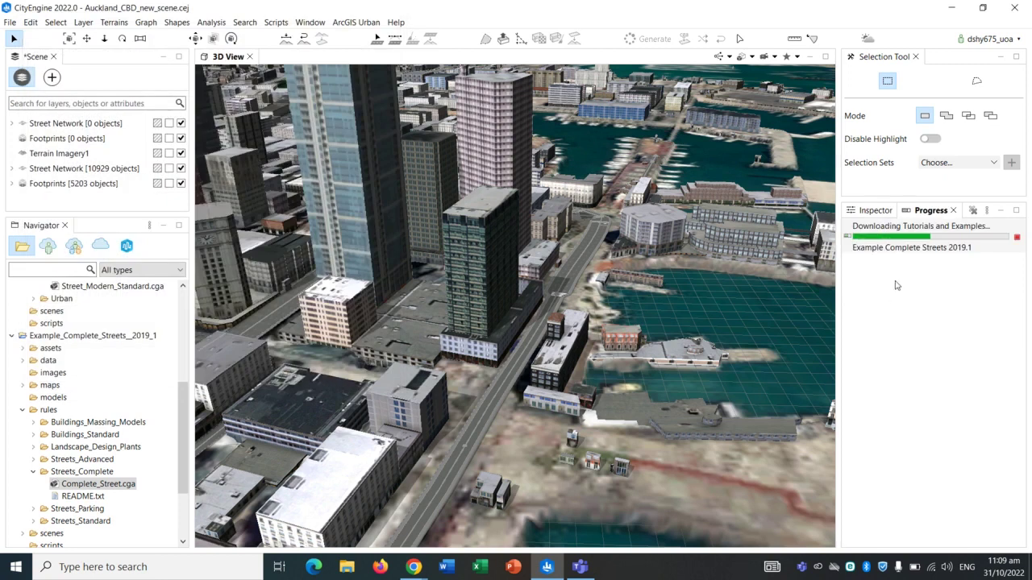
scroll(113, 355, down, 2)
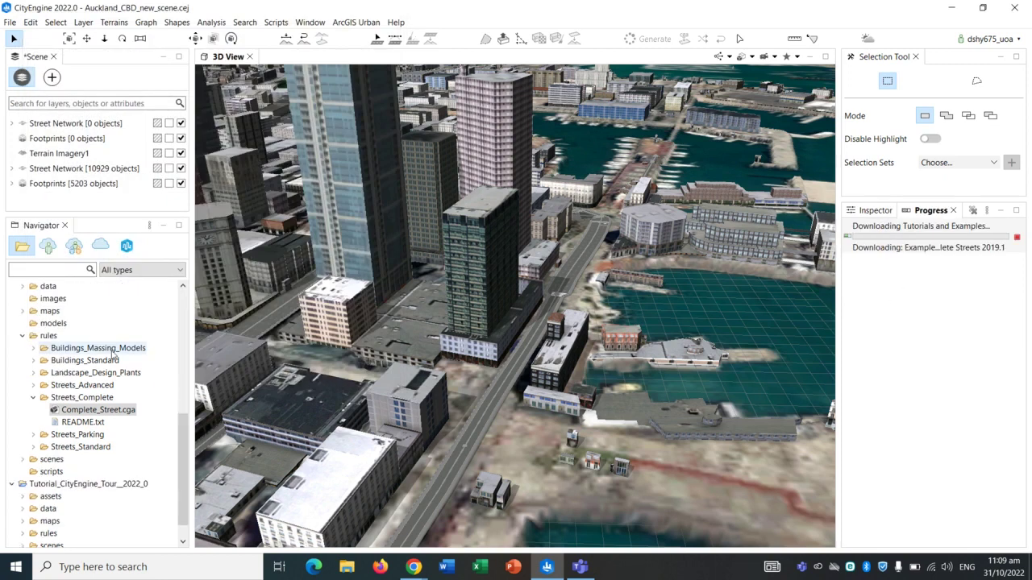
click(1016, 237)
- Locate the Complete_Street.cga rule under rules, Streets_Complete in the Example_Complete_Streets__2019_1 project
scroll(74, 340, up, 7)
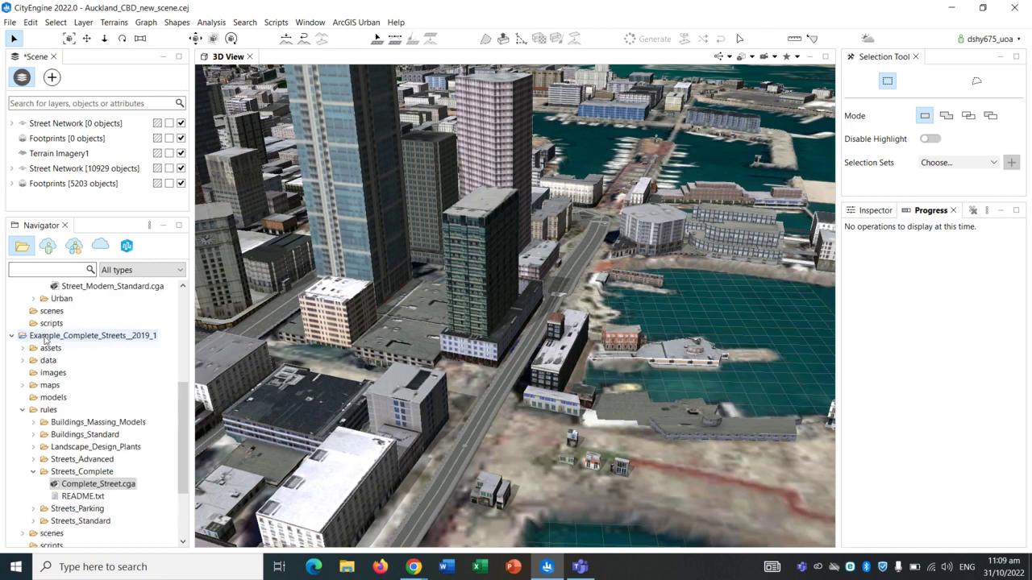
scroll(75, 341, up, 1)
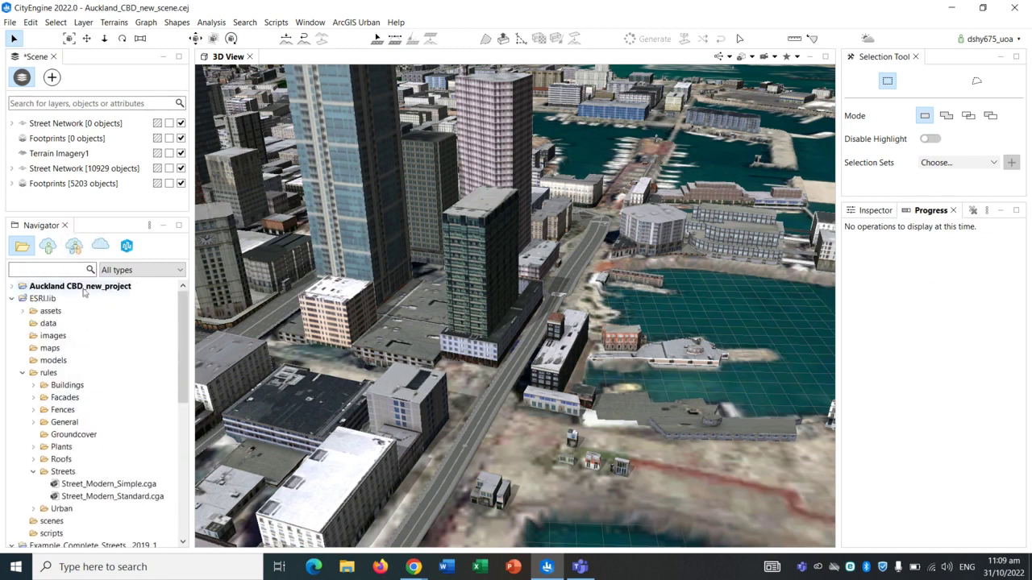
scroll(80, 295, down, 1)
scroll(79, 294, down, 1)
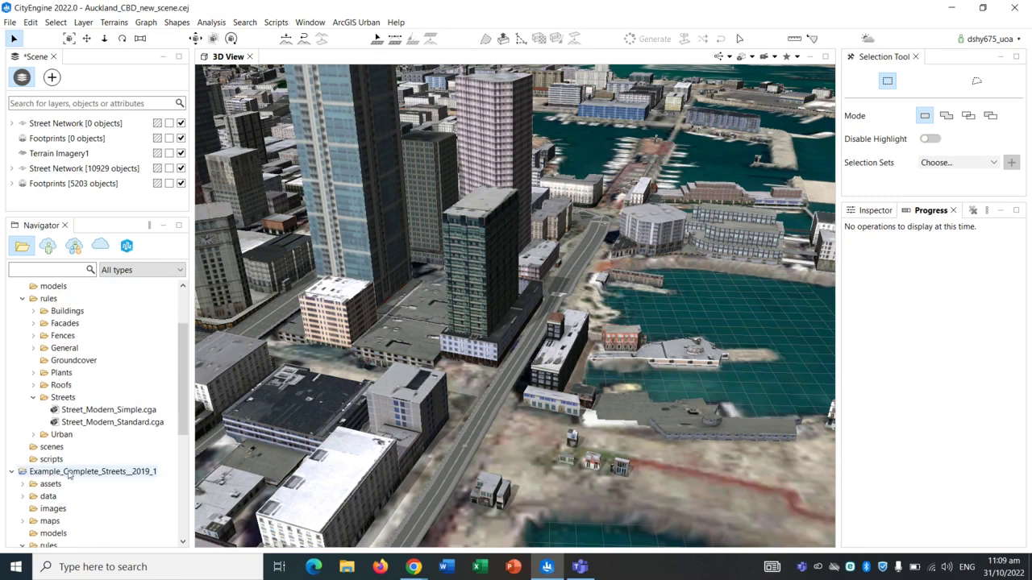
click(12, 471)
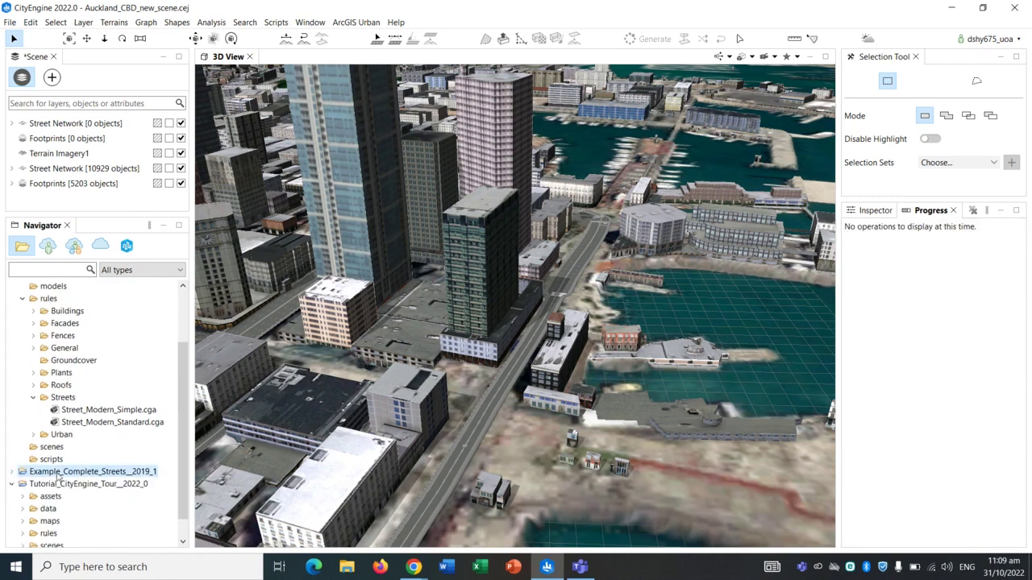
scroll(18, 471, down, 1)
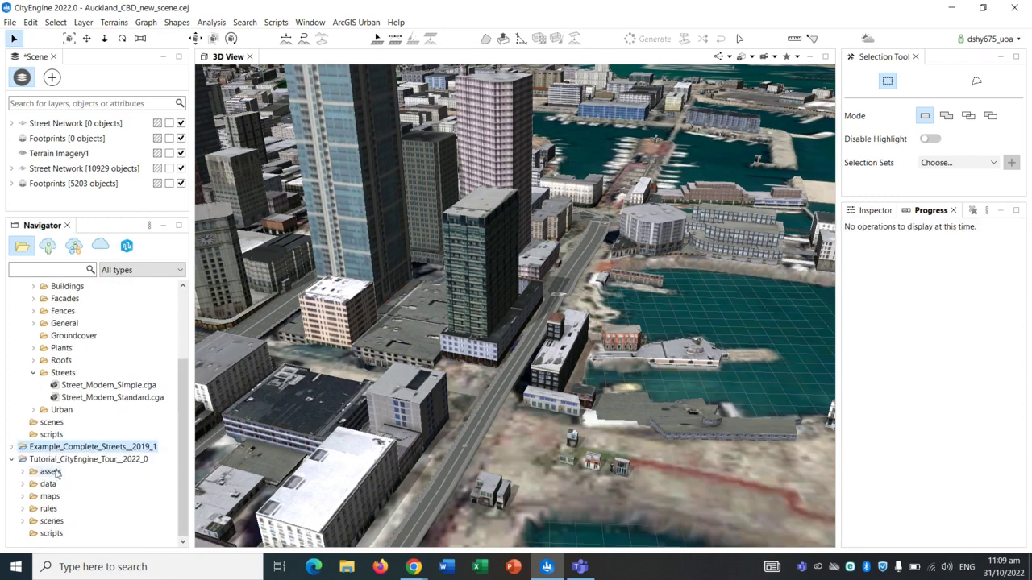
click(13, 448)
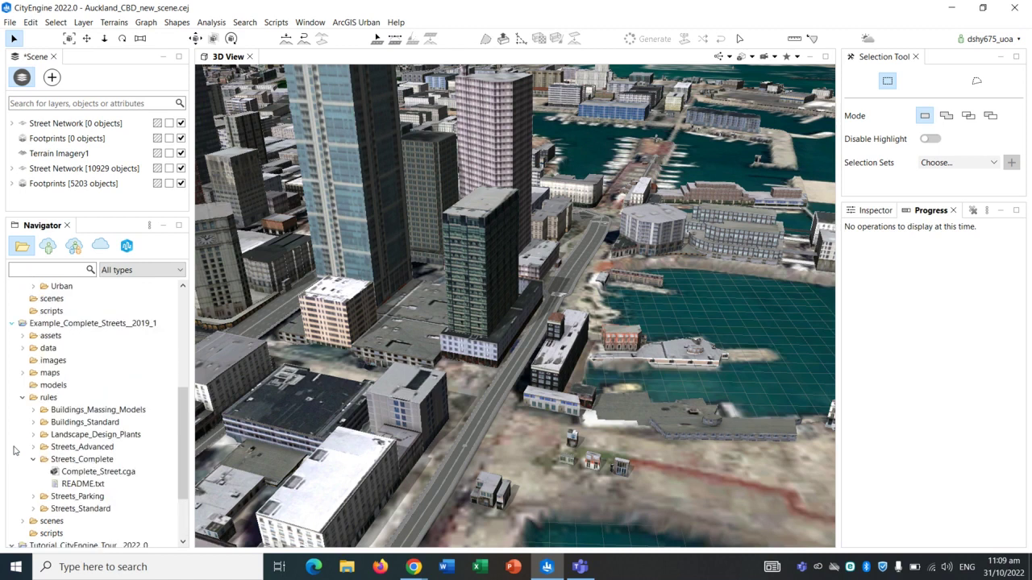
click(24, 397)
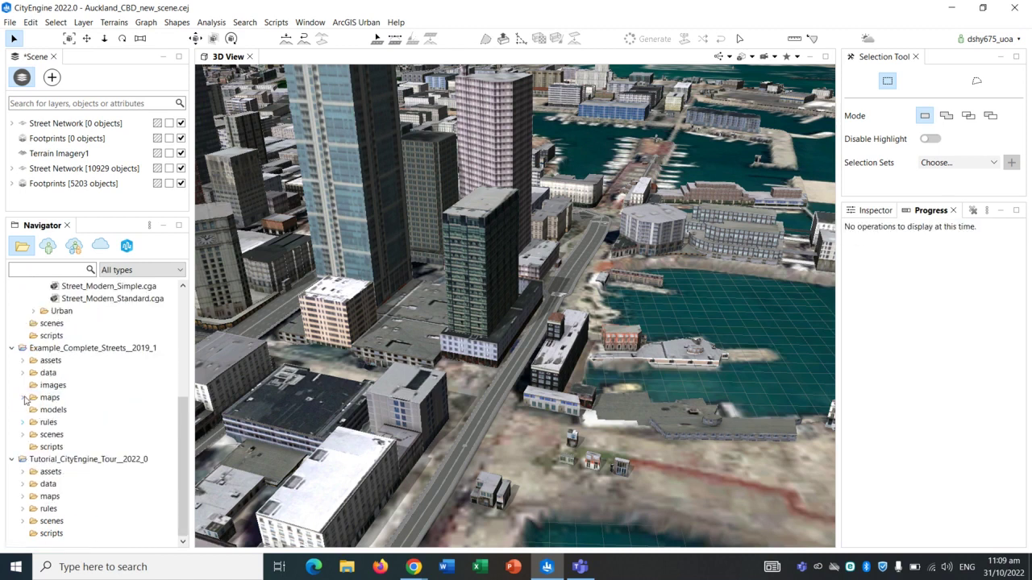
click(23, 424)
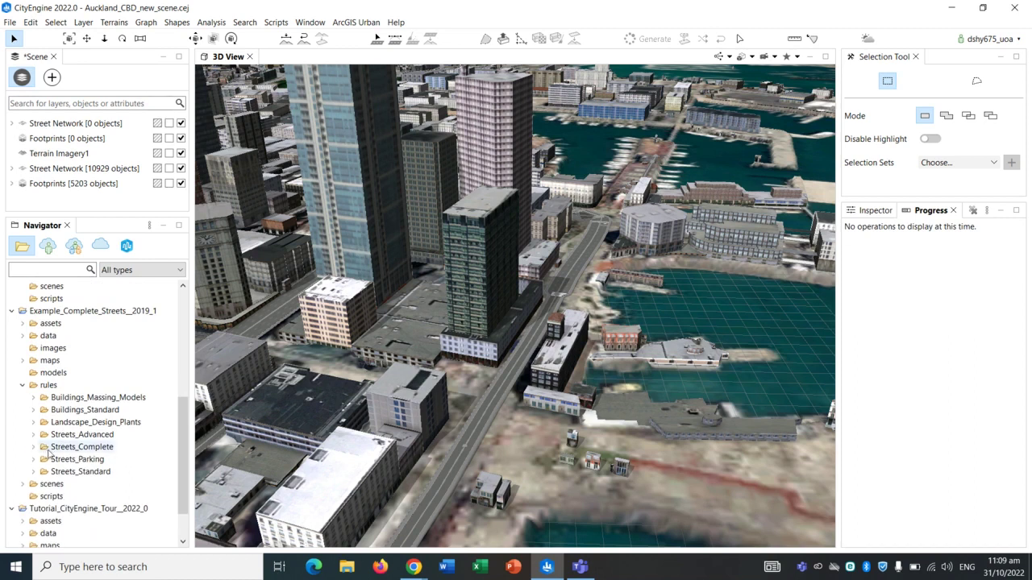
click(33, 447)
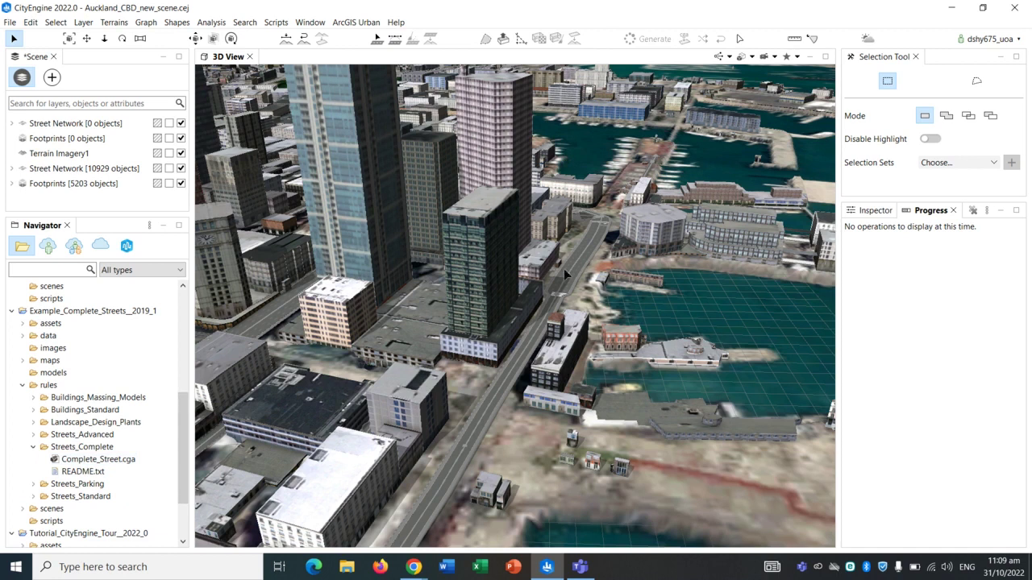
- Delete the waterfront street segment running between the dark green tower and the long building on the wharf
scroll(520, 369, up, 5)
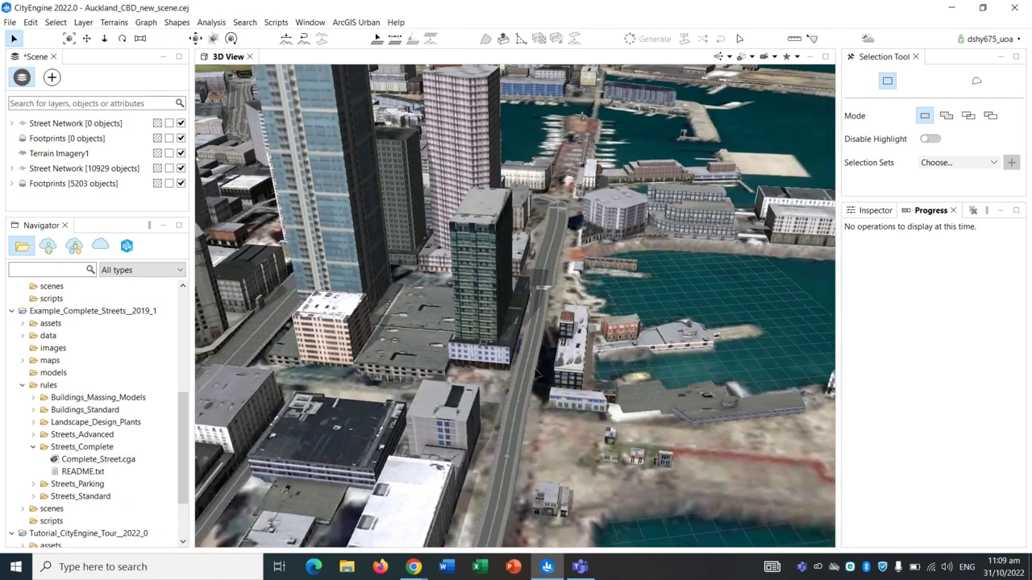
scroll(529, 375, down, 5)
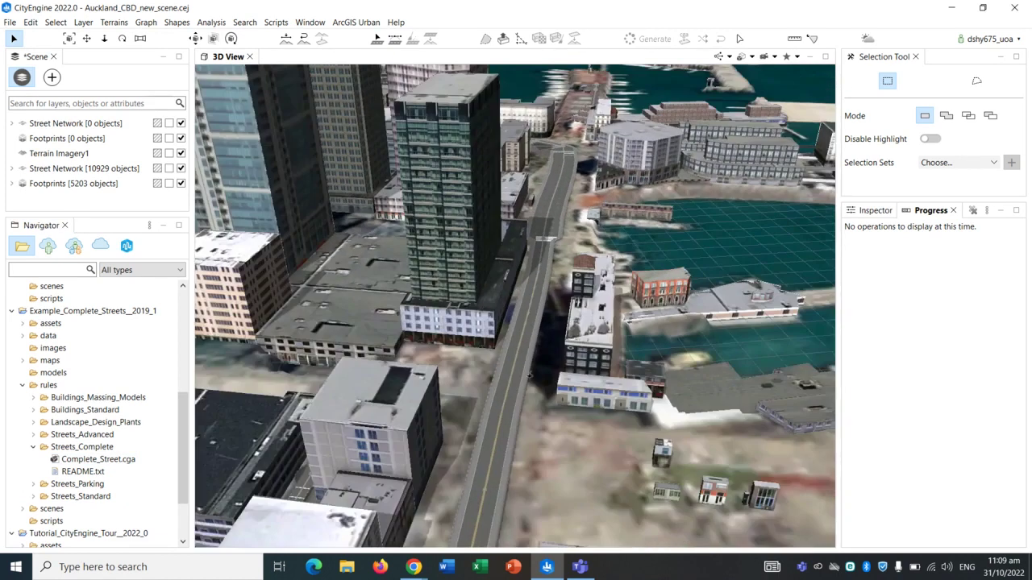
scroll(528, 306, up, 3)
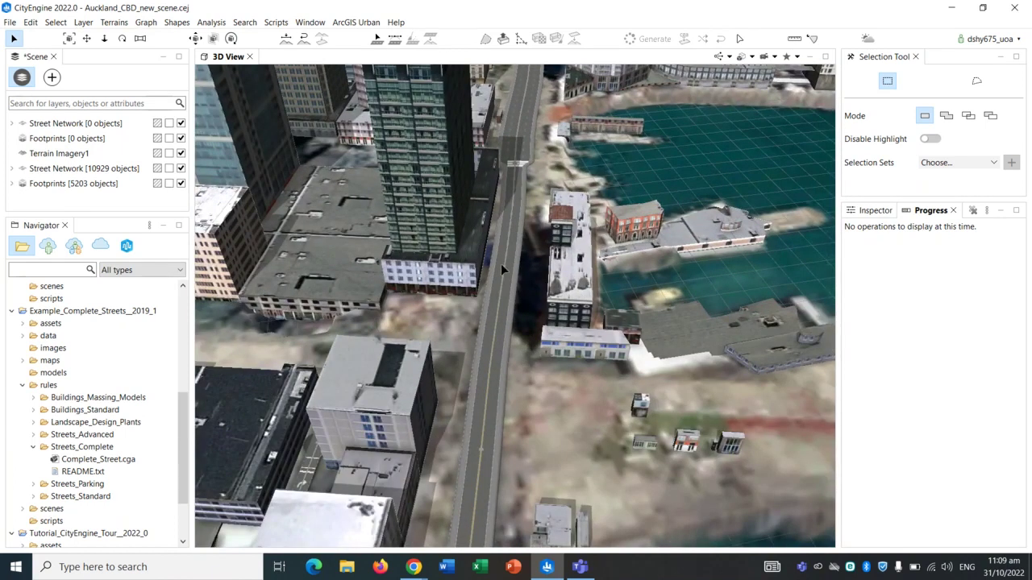
scroll(505, 168, up, 2)
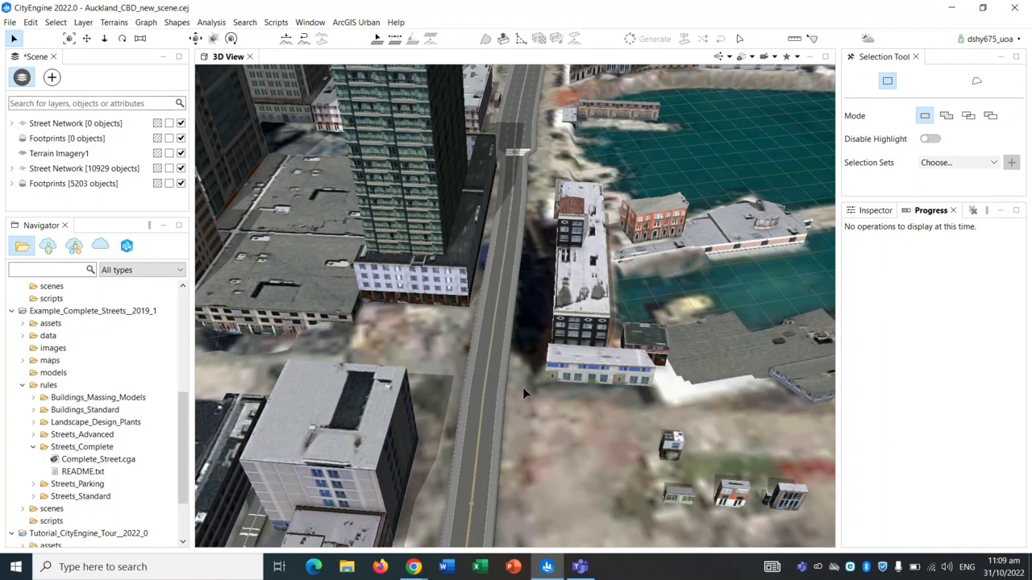
click(466, 345)
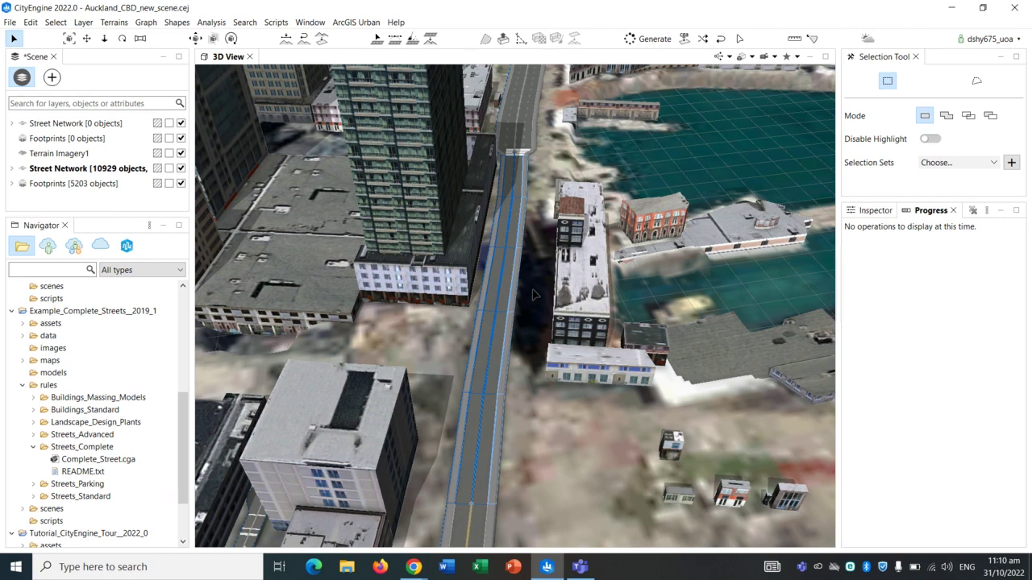
key(Delete)
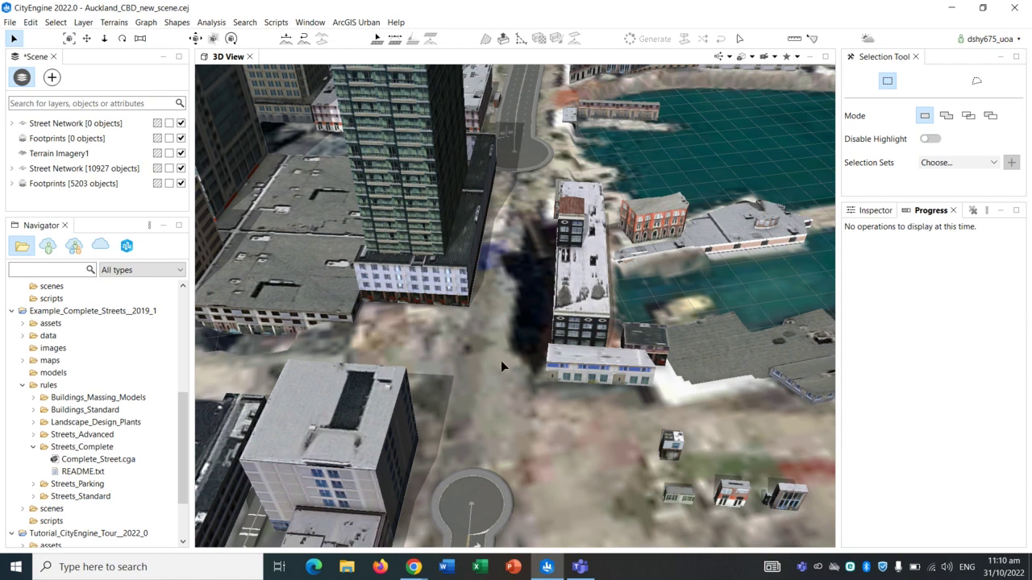
- Draw a straight polygonal street segment about 161 m long joining the two open street ends beside the green tower
alt+drag(498, 363, 501, 312)
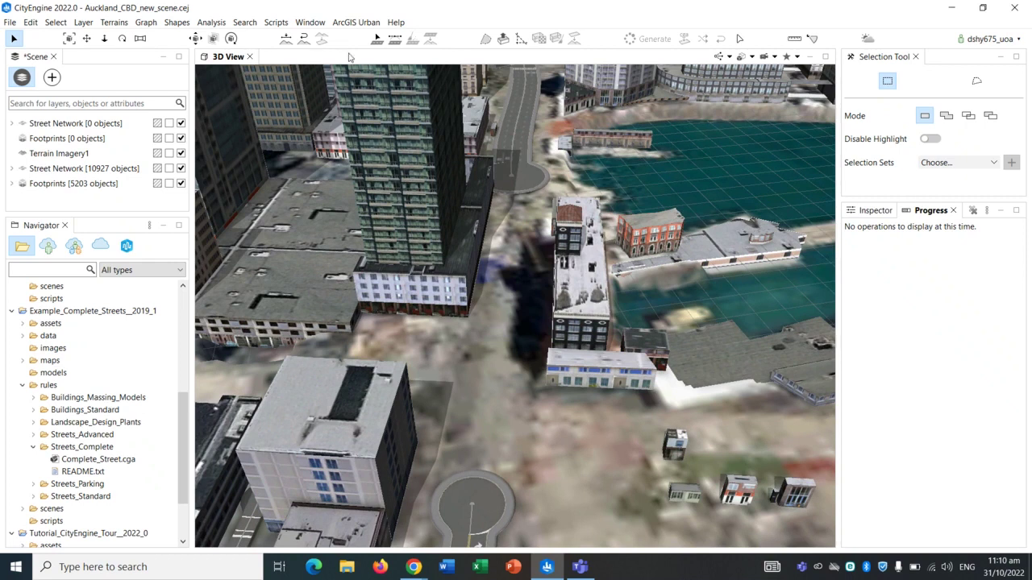
click(376, 40)
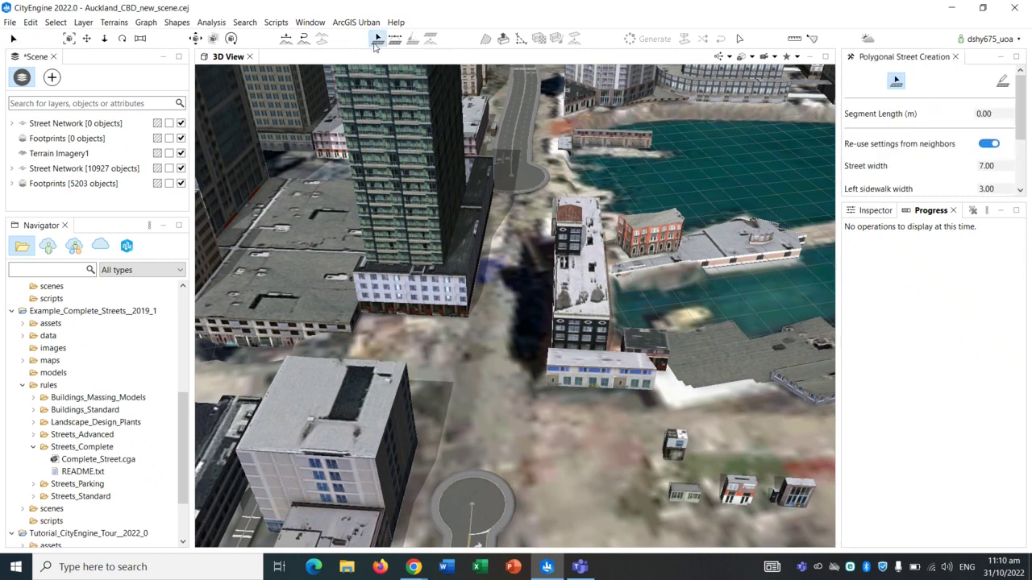
click(472, 505)
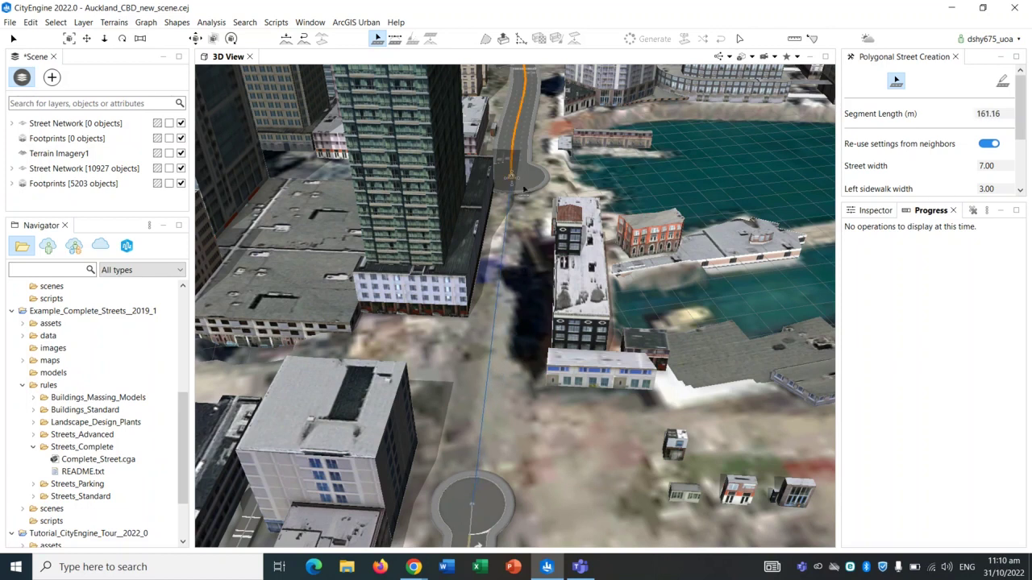
click(521, 189)
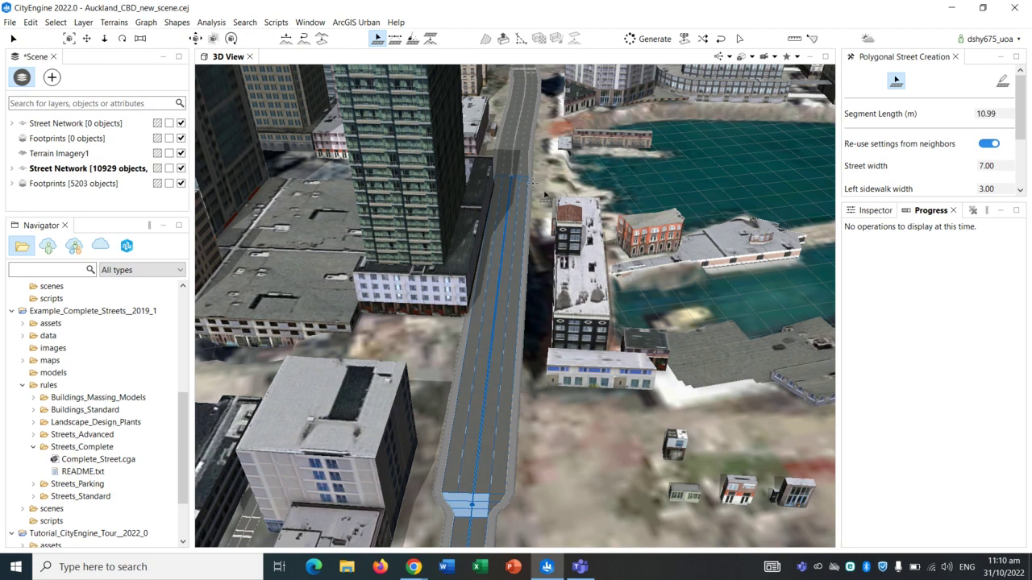
- Shift both end nodes of the new street segment slightly toward the waterfront using the Edit Streets/Curves tool
click(400, 44)
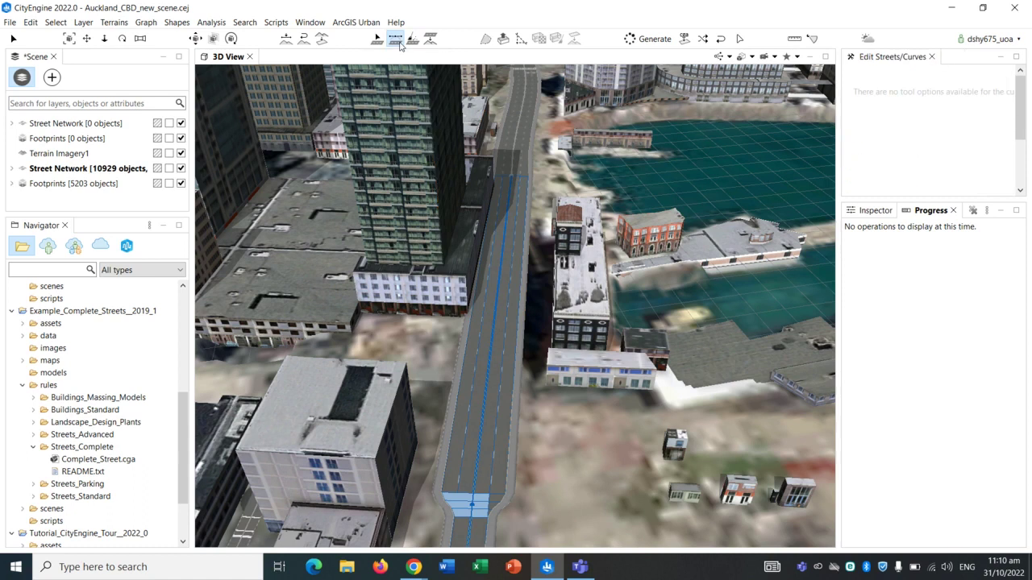
click(499, 286)
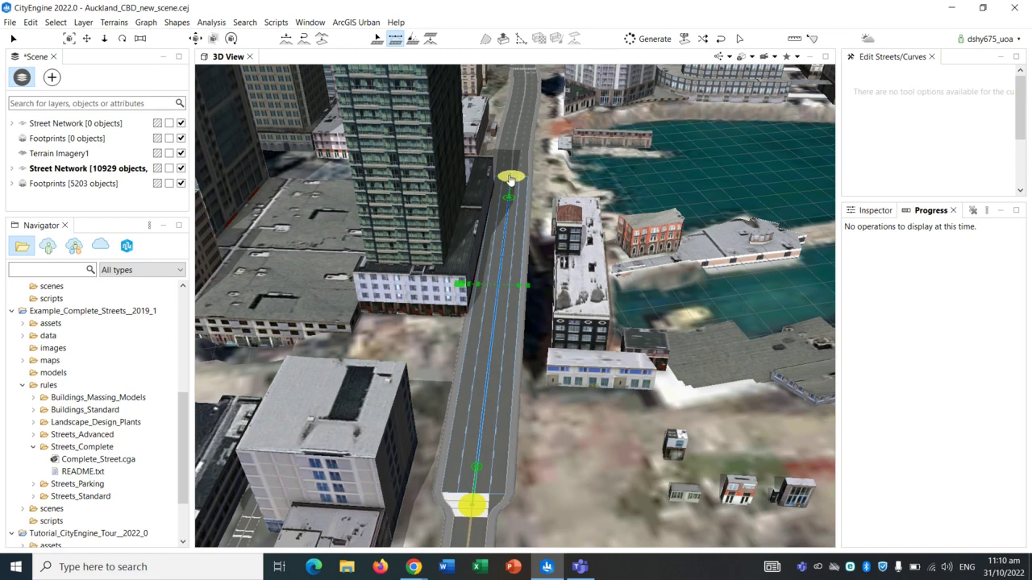
drag(510, 179, 525, 180)
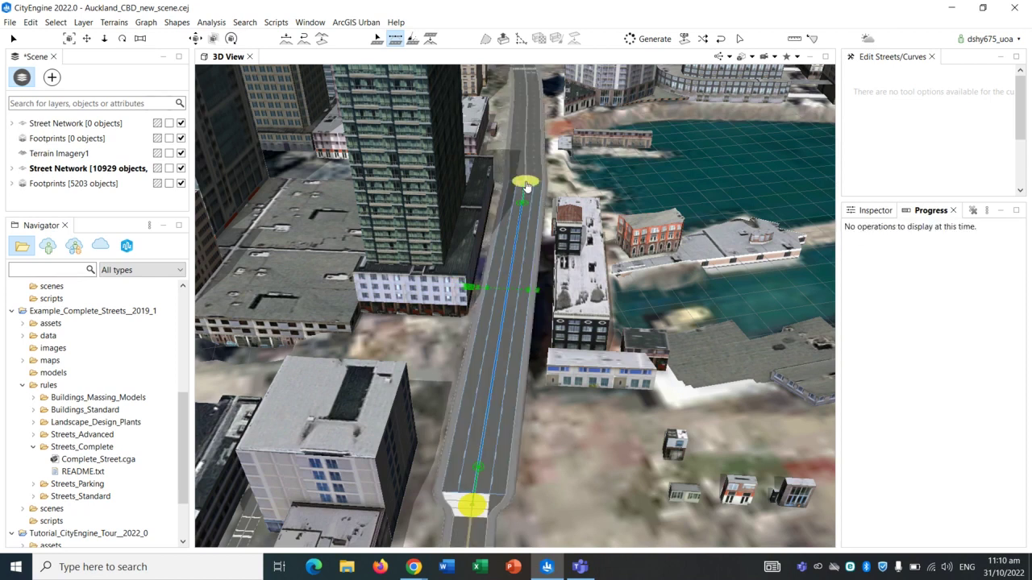
drag(470, 511, 477, 512)
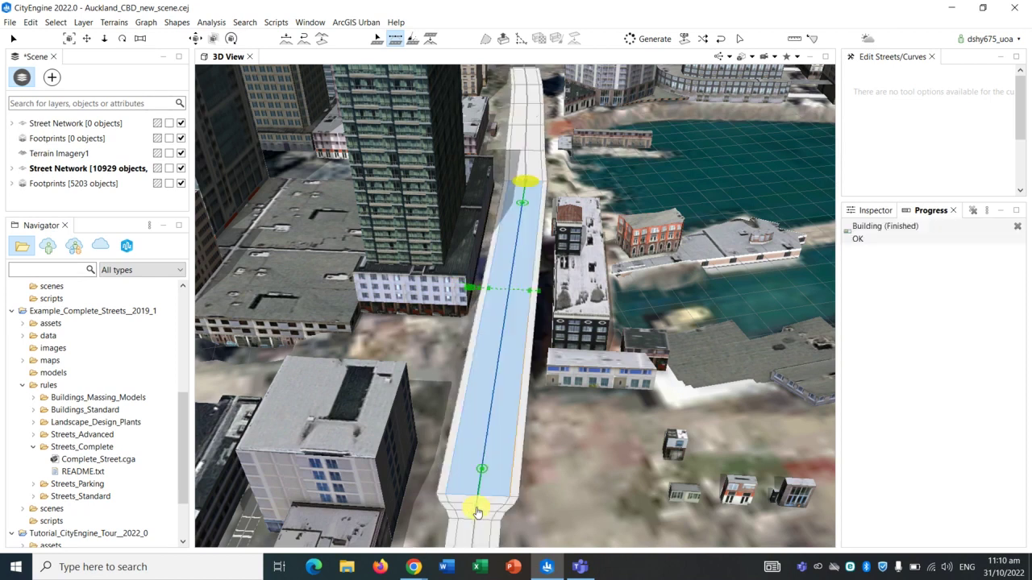
- Widen the new segment's waterfront sidewalk to about 4.9 and extend the opposite sidewalk toward the green tower's podium
scroll(489, 387, up, 3)
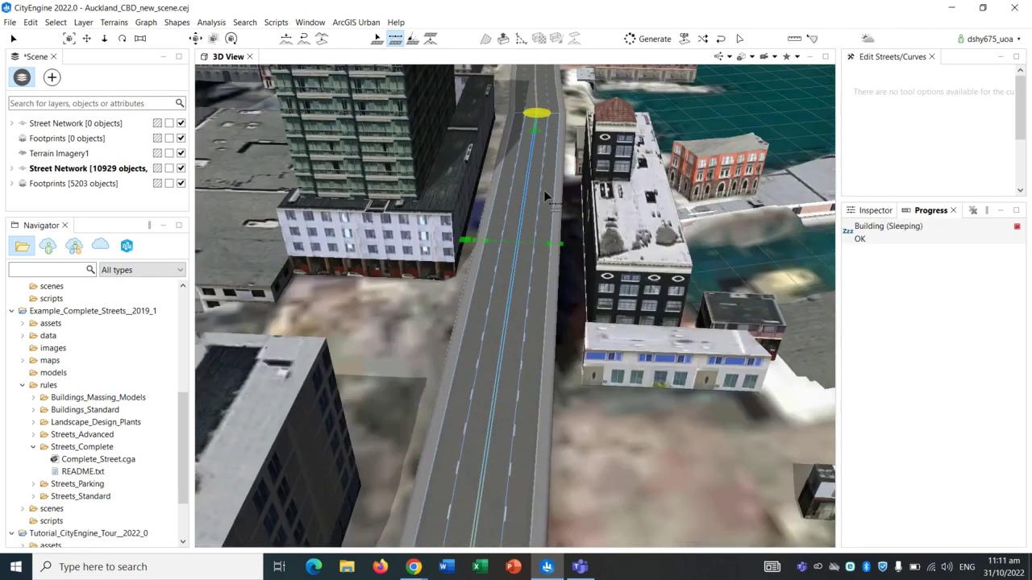
scroll(547, 211, up, 3)
scroll(513, 264, up, 2)
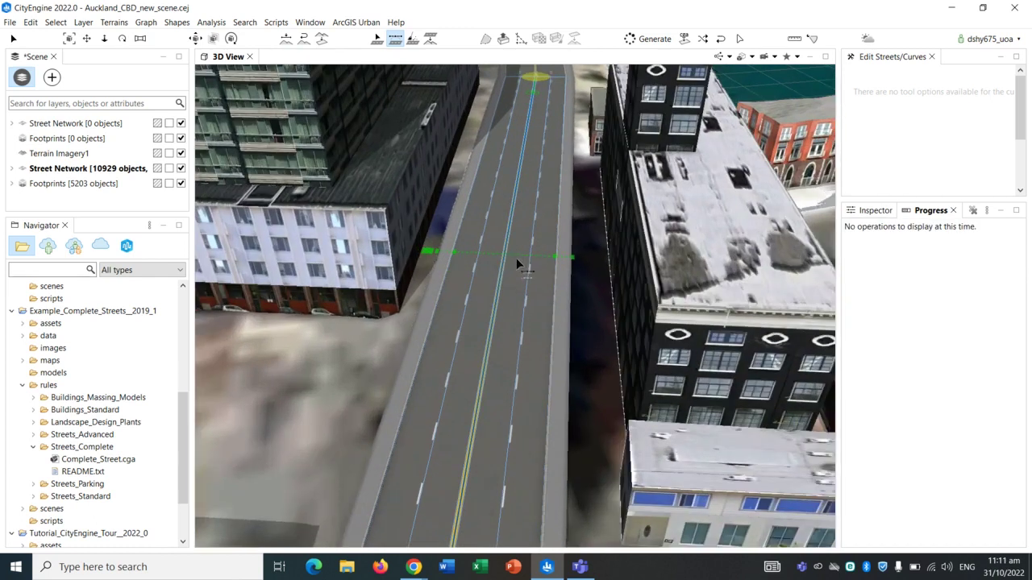
click(572, 263)
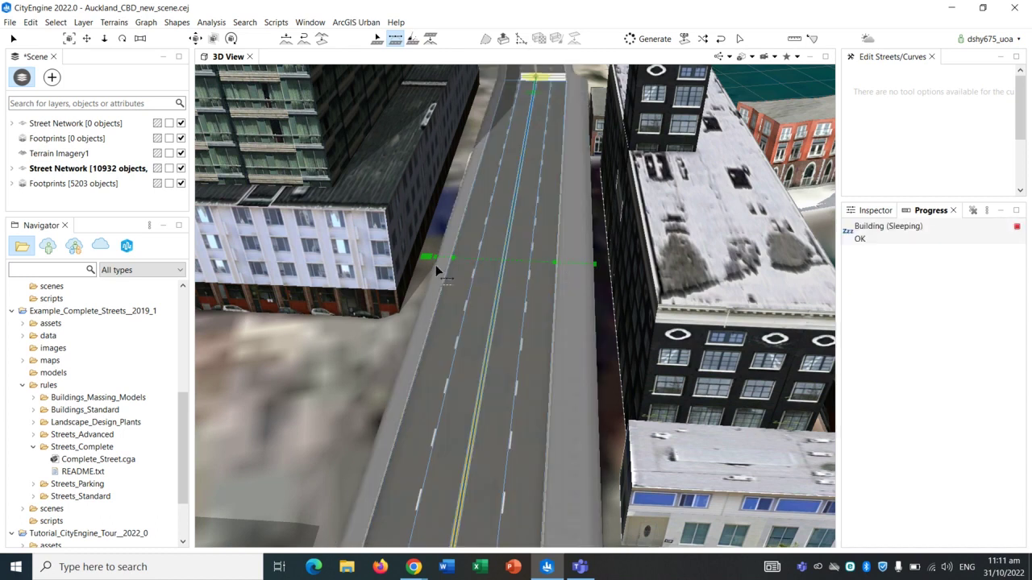
drag(436, 263, 415, 259)
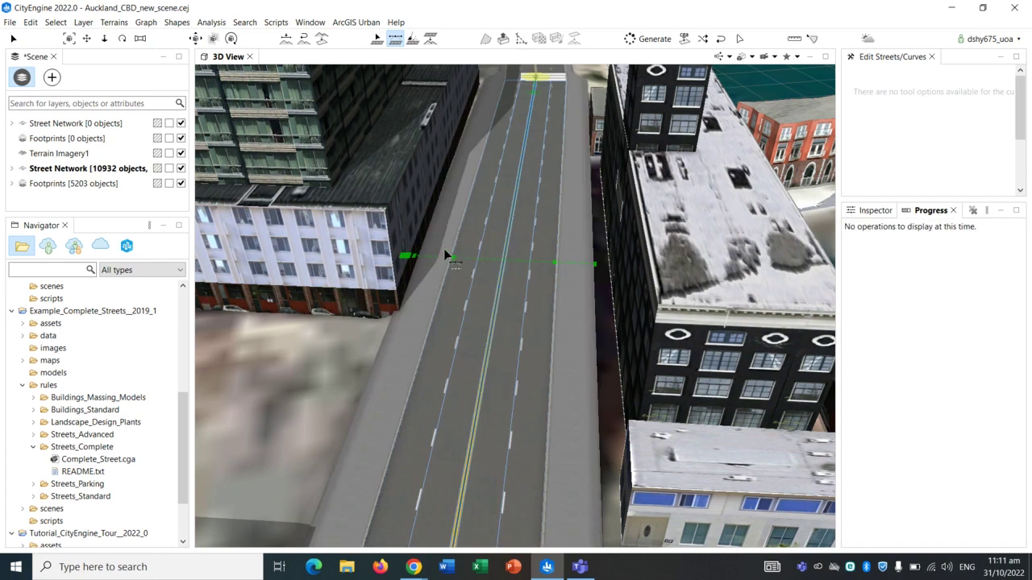
- Narrow the segment's roadway to about 10.8 from the tower side, and adjust the tower-side sidewalk to about 8.2 wide
middle_drag(444, 245, 431, 253)
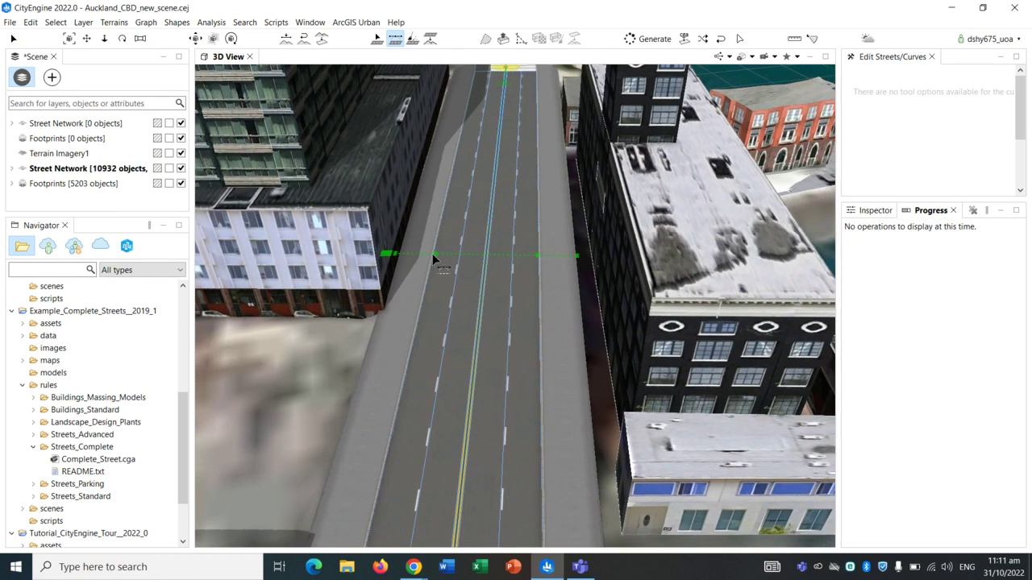
drag(434, 257, 391, 257)
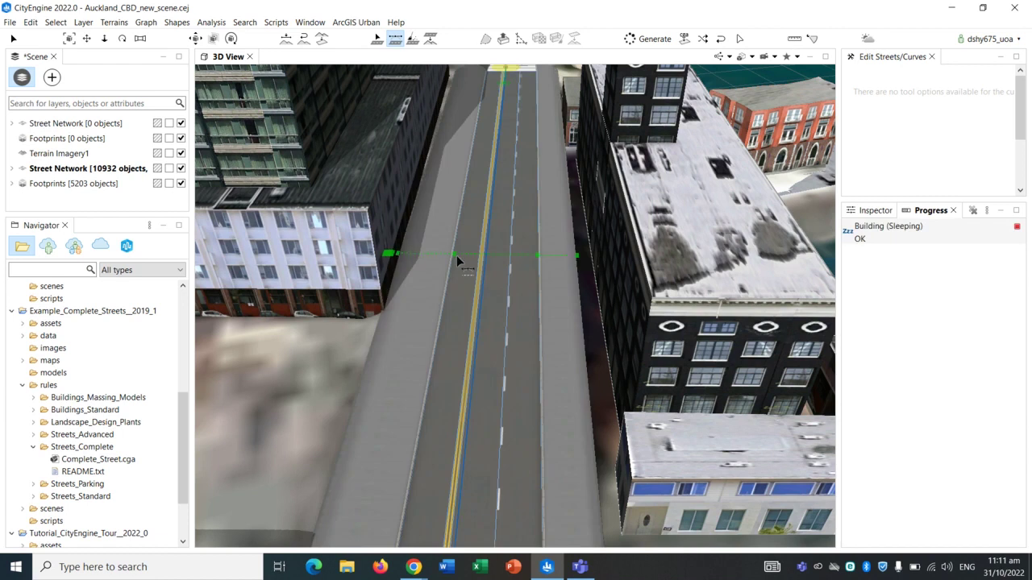
drag(455, 259, 459, 259)
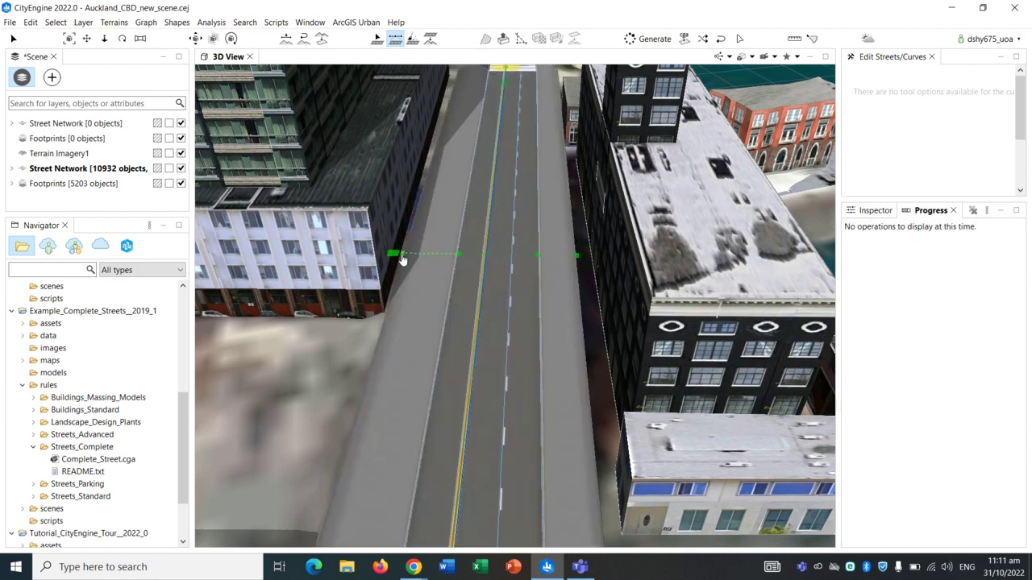
drag(402, 257, 403, 257)
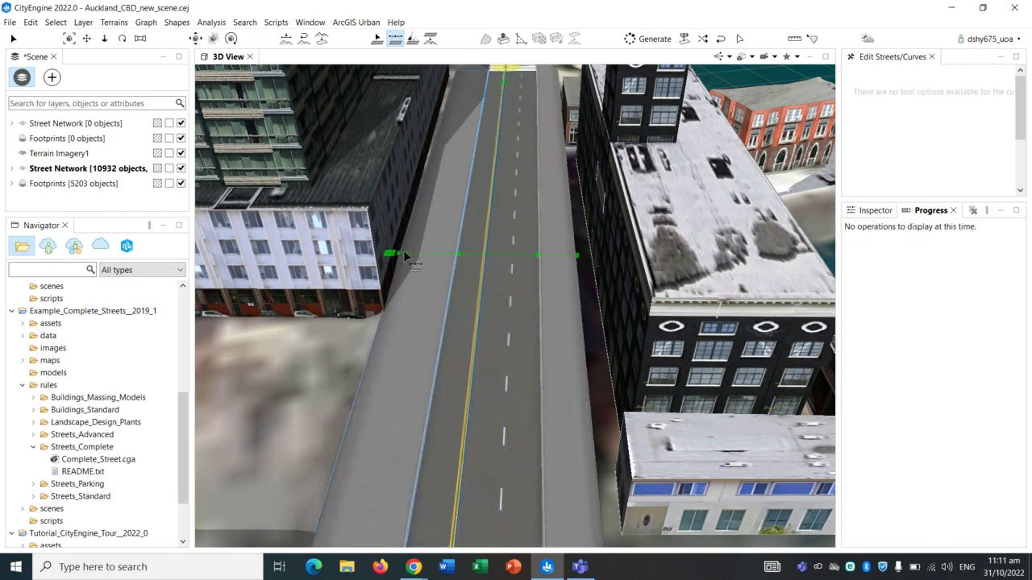
drag(395, 256, 396, 258)
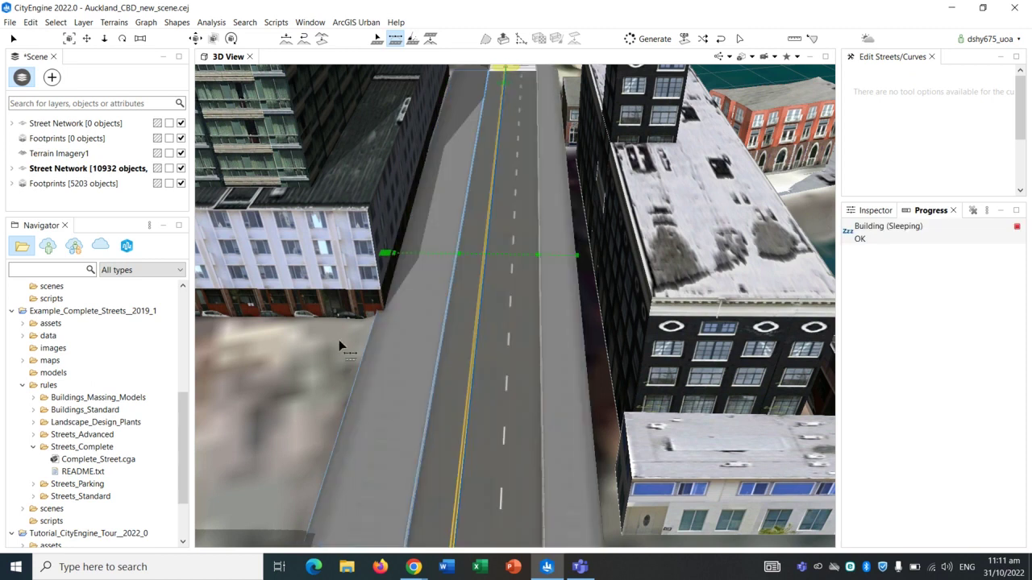
click(13, 39)
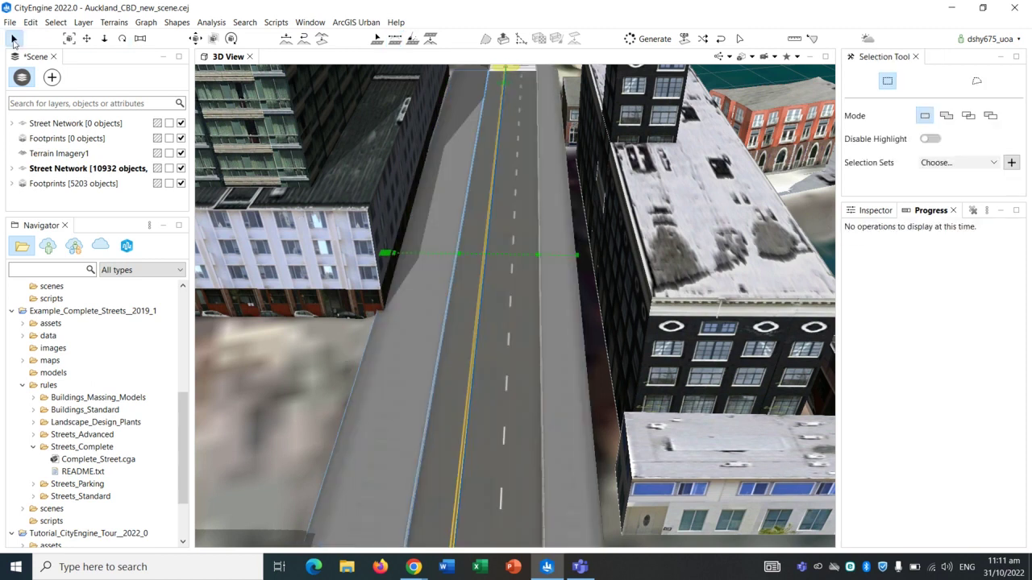
click(336, 349)
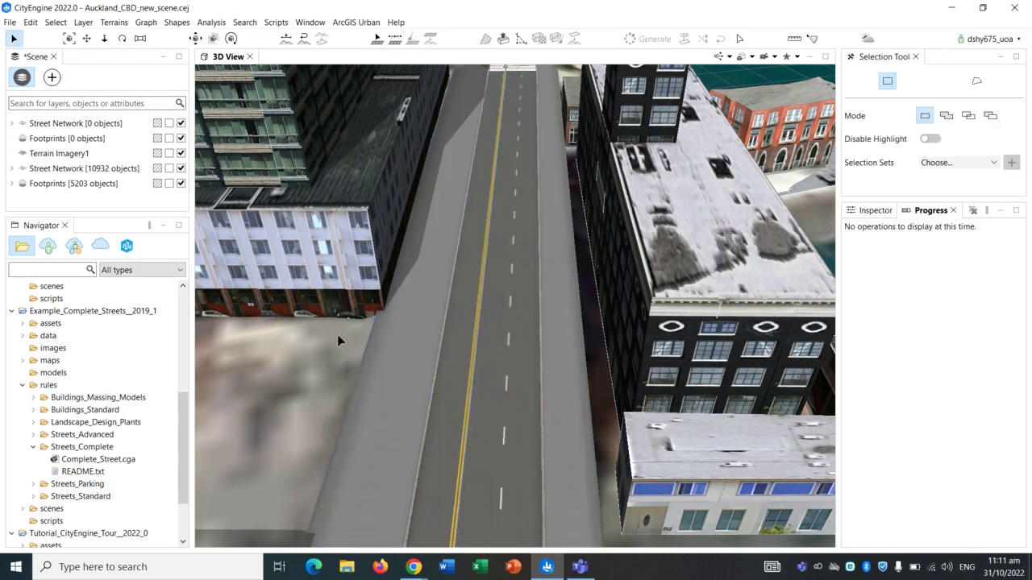
- Select the new street segment's shapes, assign the Complete_Street.cga rule to them and generate the models
scroll(336, 334, down, 10)
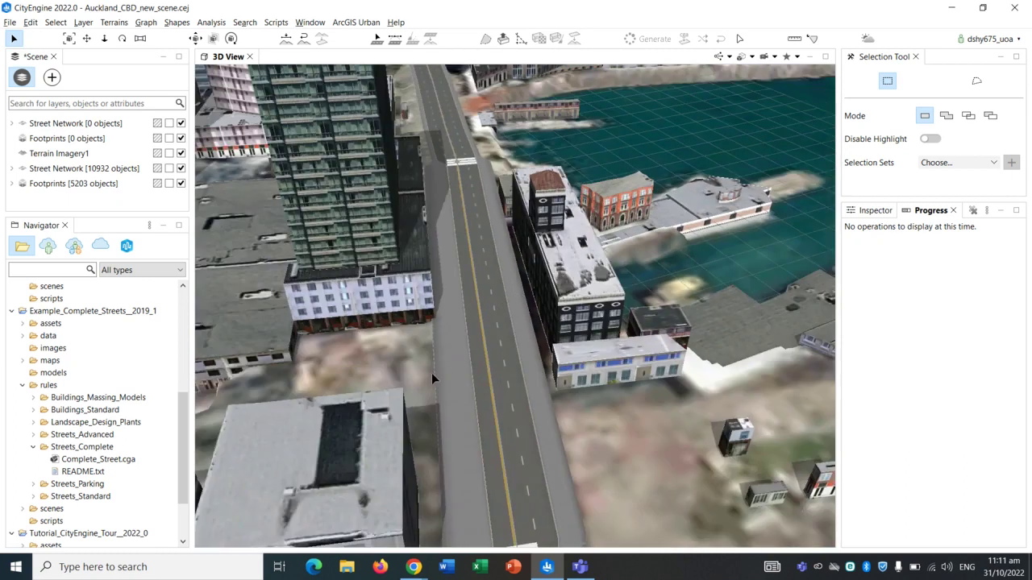
scroll(431, 378, down, 4)
scroll(516, 330, down, 2)
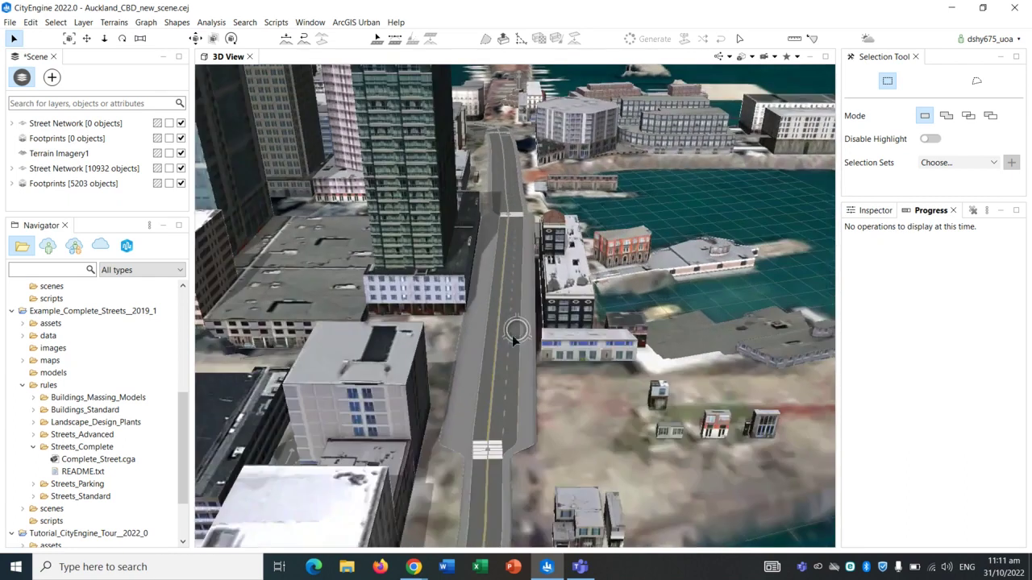
scroll(511, 274, up, 1)
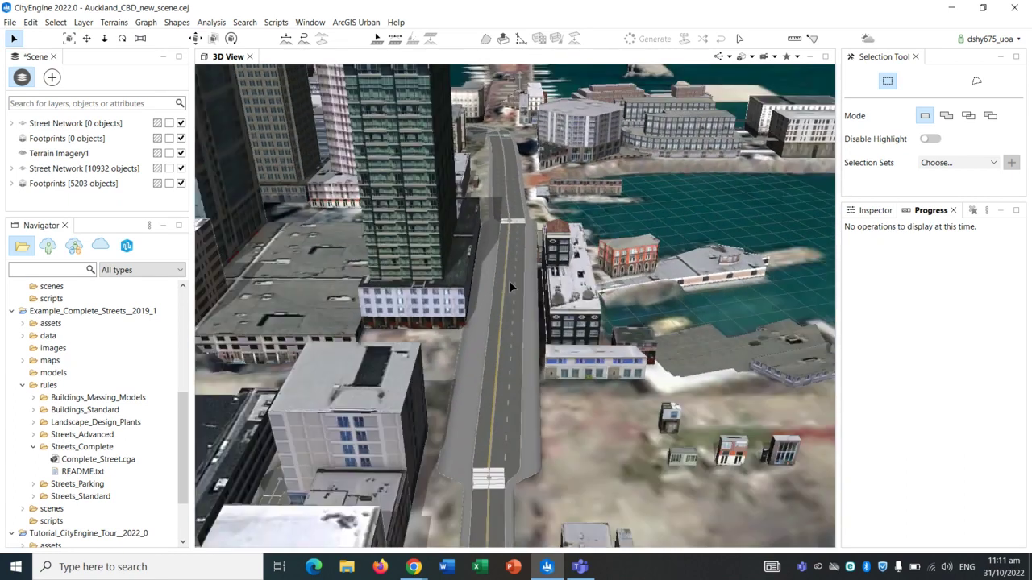
click(98, 459)
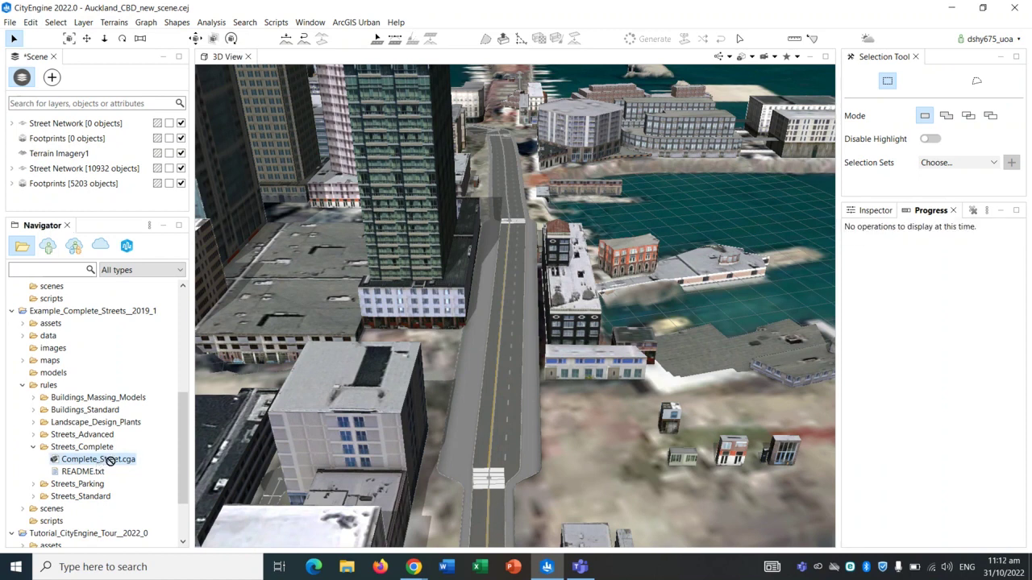
drag(290, 432, 94, 463)
drag(552, 416, 454, 380)
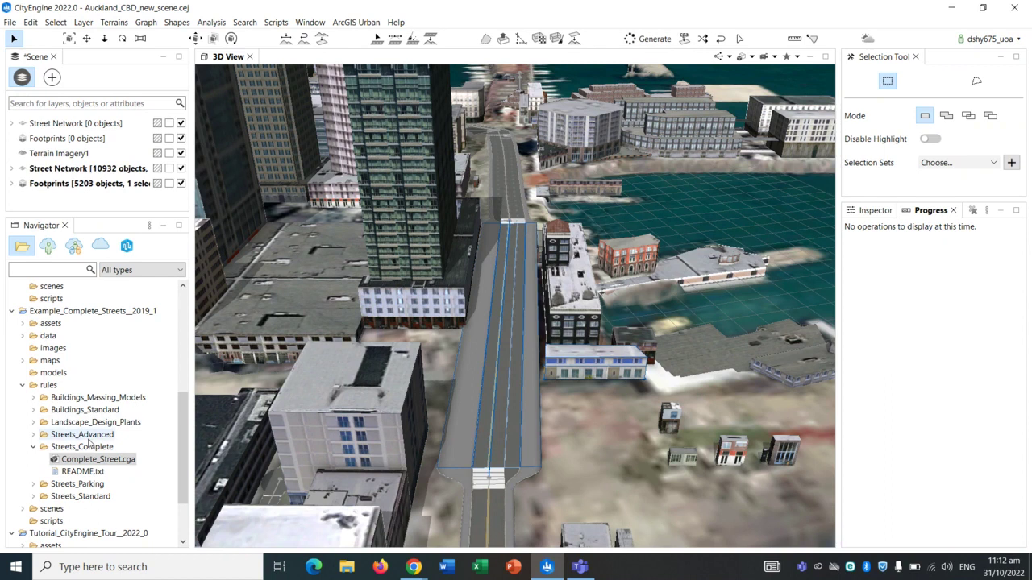
drag(87, 458, 506, 368)
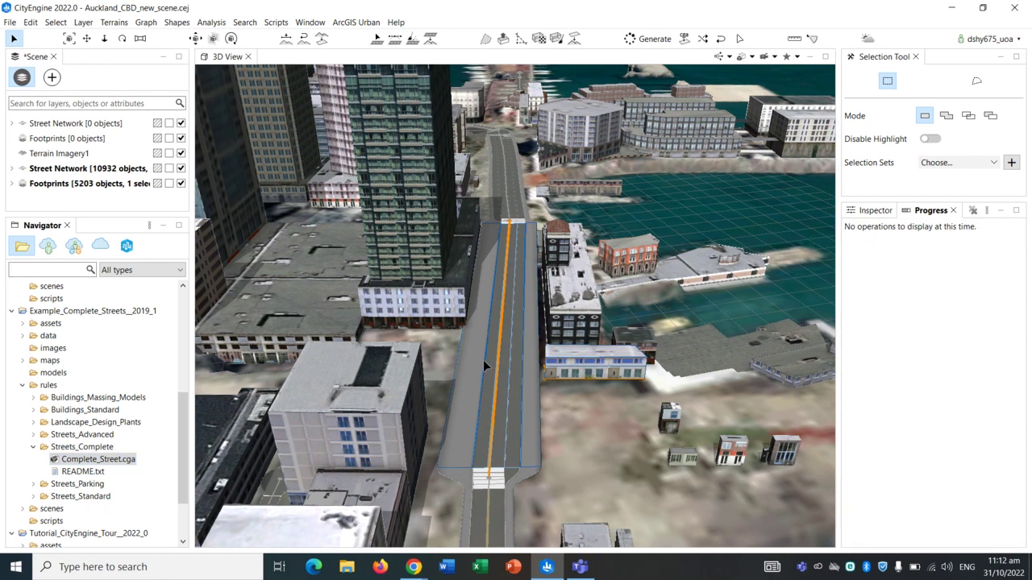
click(483, 359)
key(ctrl+g)
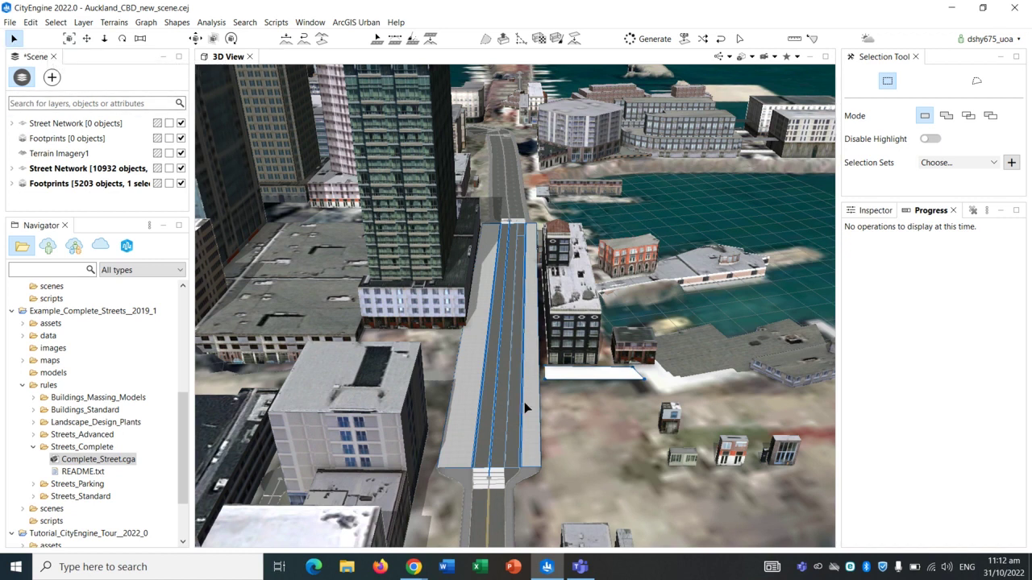
- Select only the roadway shape of the new segment and show its segment parameters in the Inspector
scroll(523, 402, up, 5)
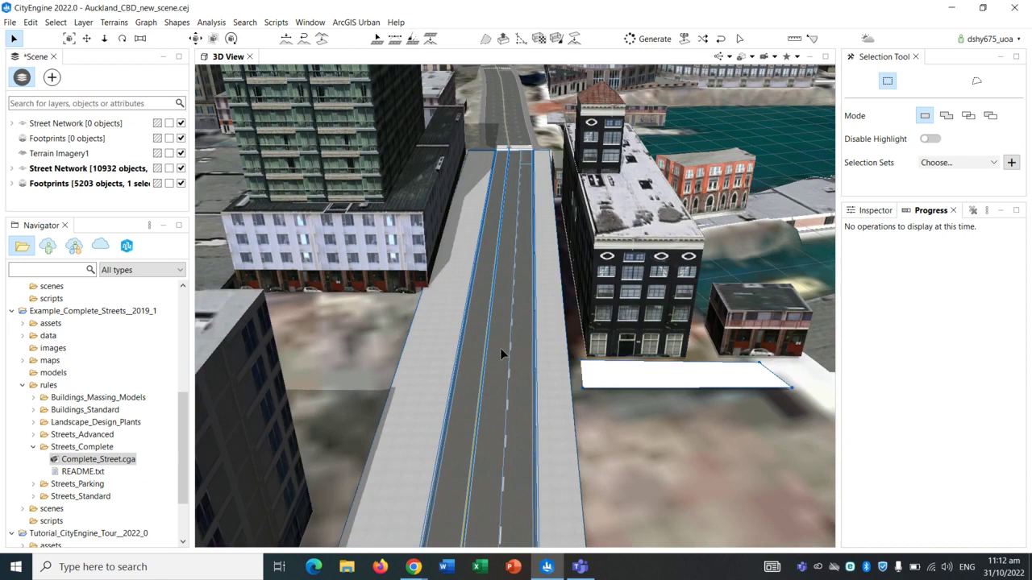
click(500, 352)
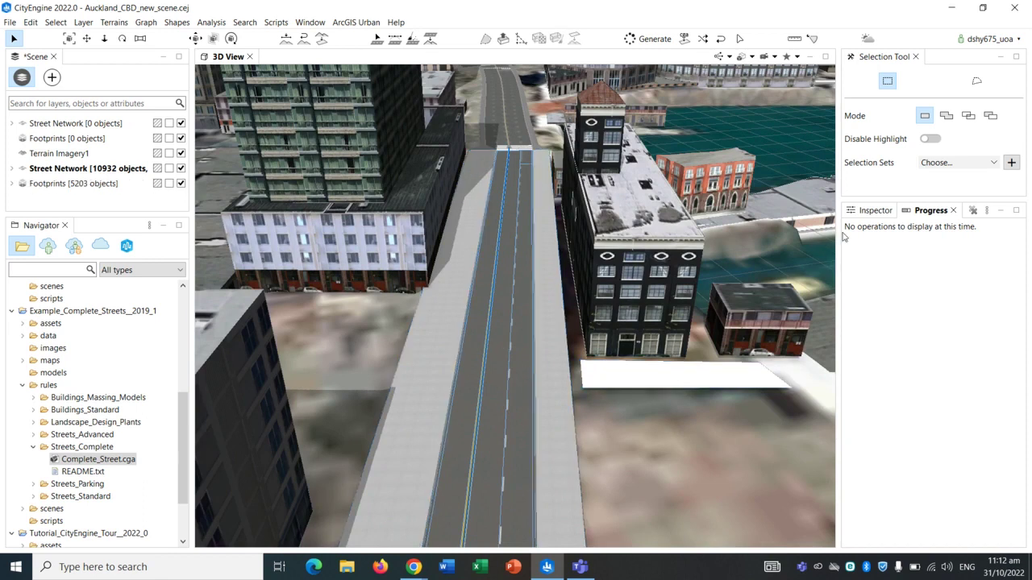
click(869, 212)
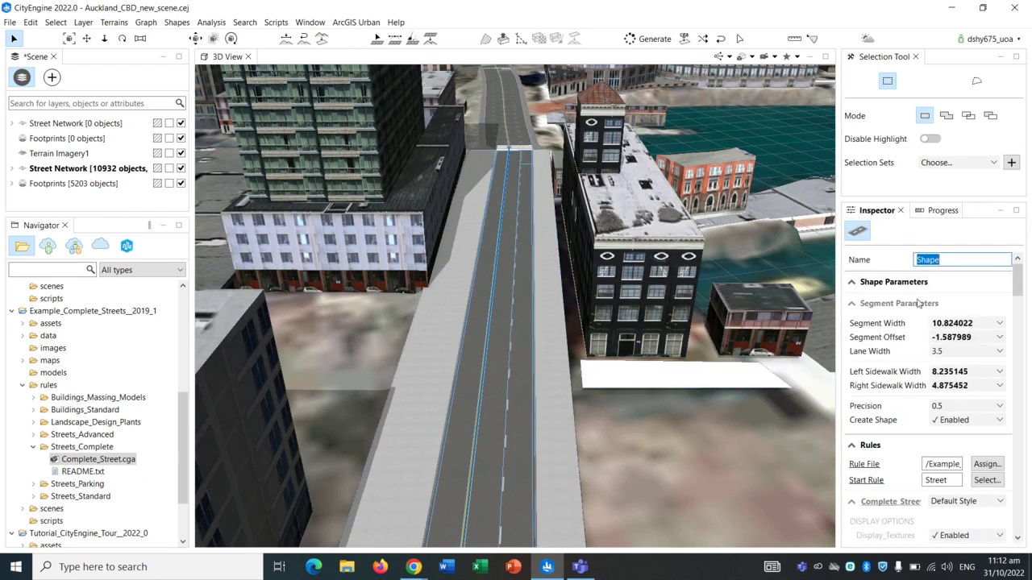
scroll(928, 345, down, 1)
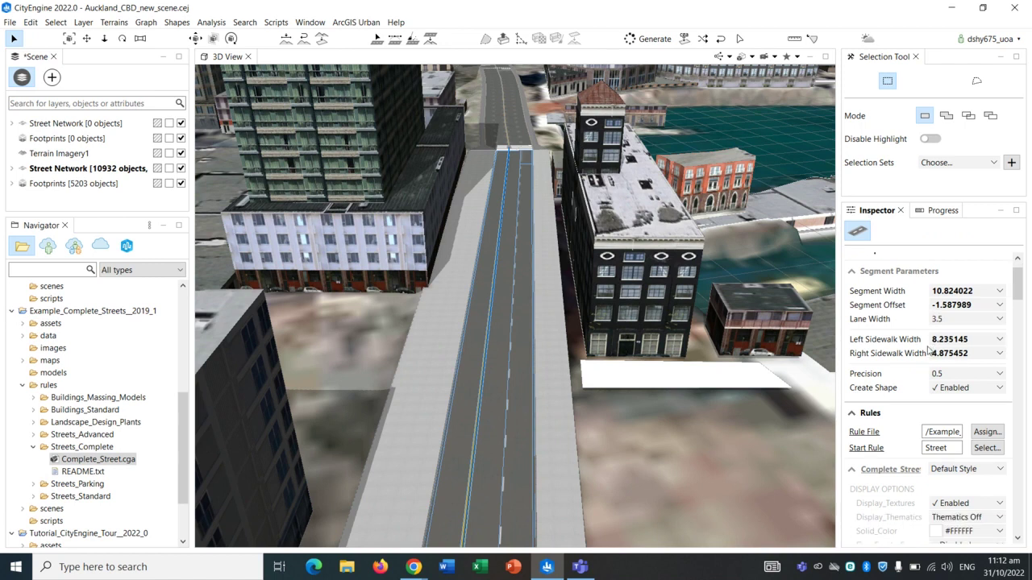
click(945, 317)
key(Return)
scroll(513, 235, up, 3)
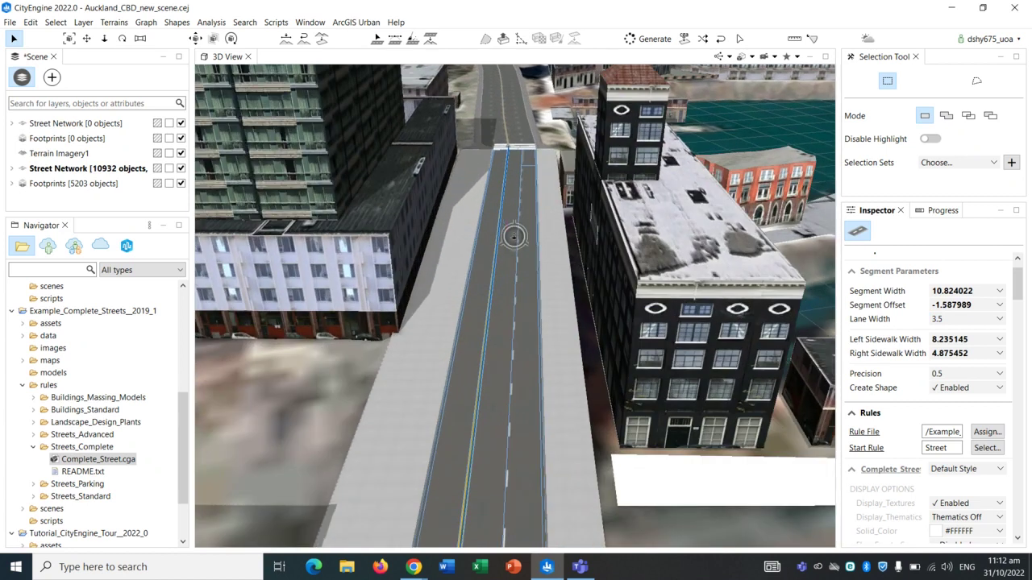
click(937, 320)
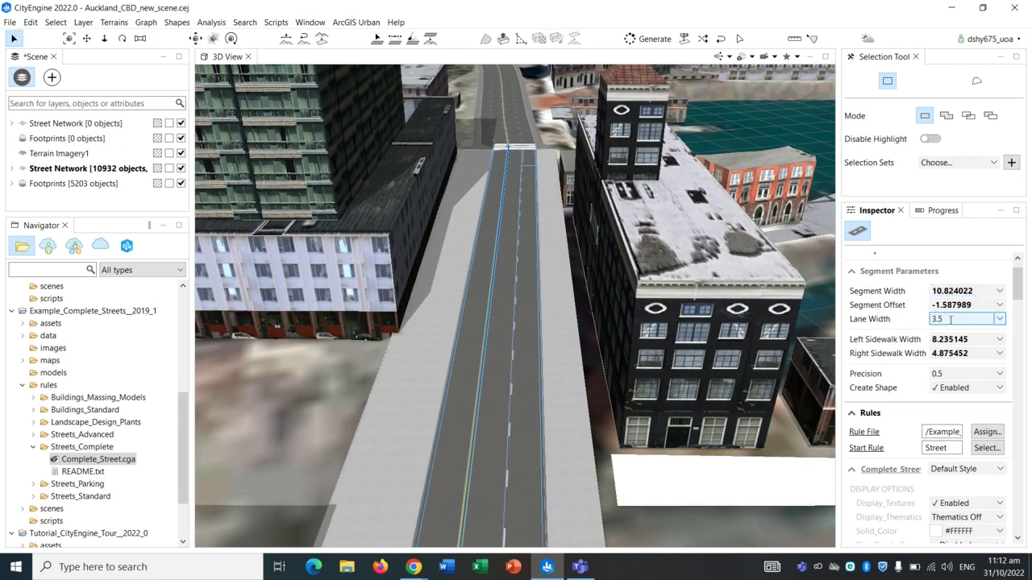
double_click(949, 320)
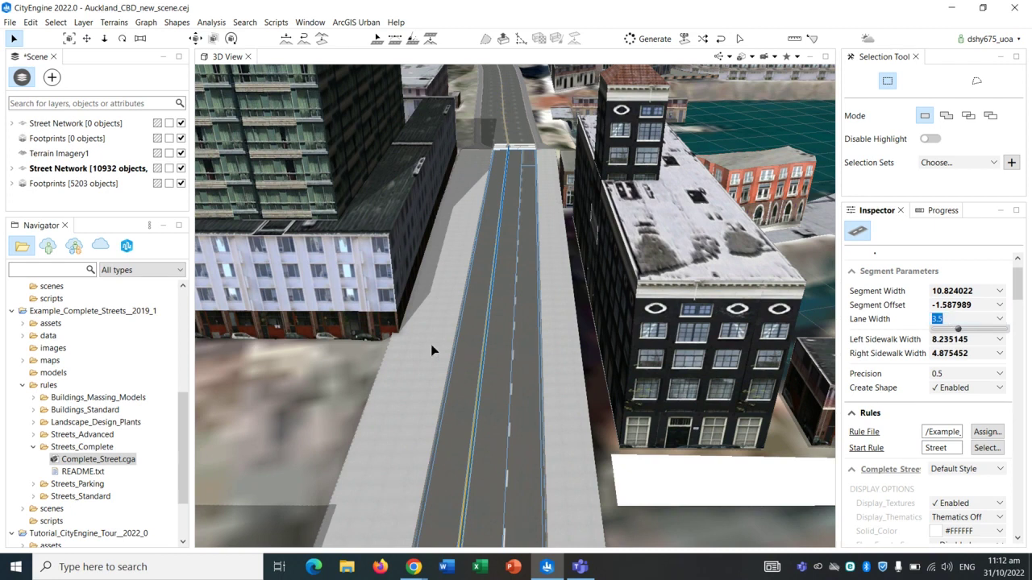
scroll(477, 326, up, 5)
scroll(475, 329, down, 5)
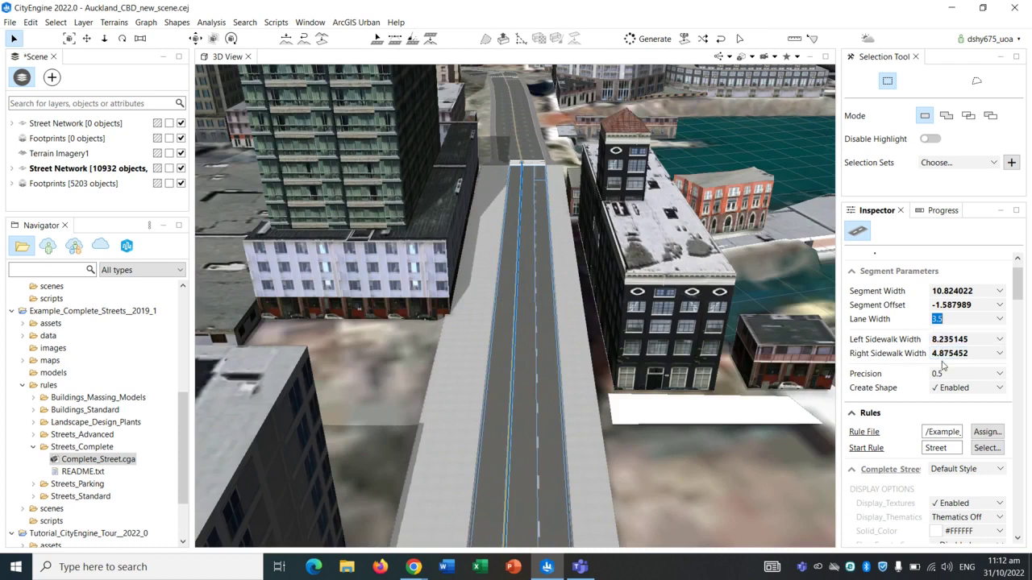
- Set the segment's Left Sidewalk Width to 10
click(951, 340)
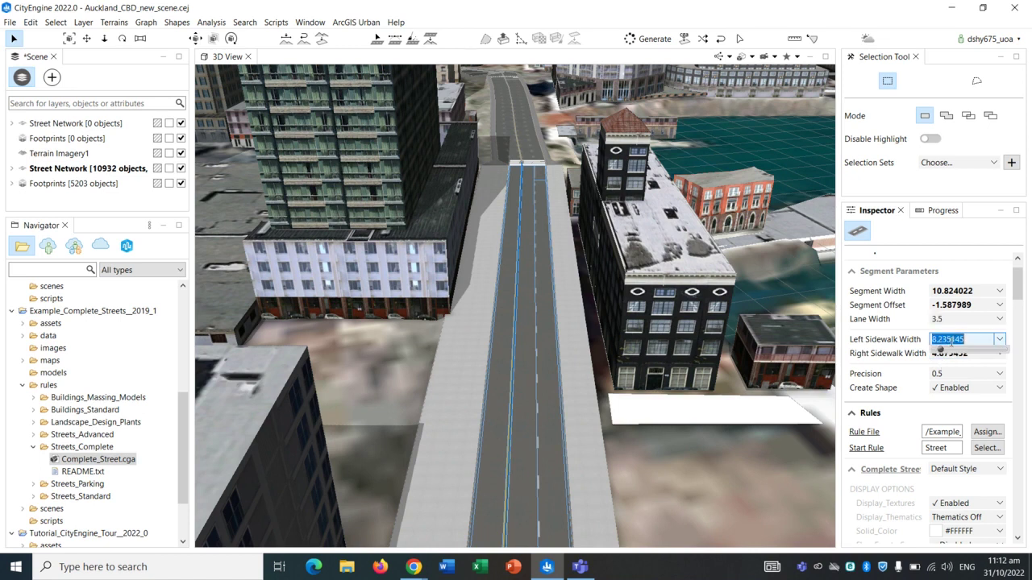
text(10)
key(Return)
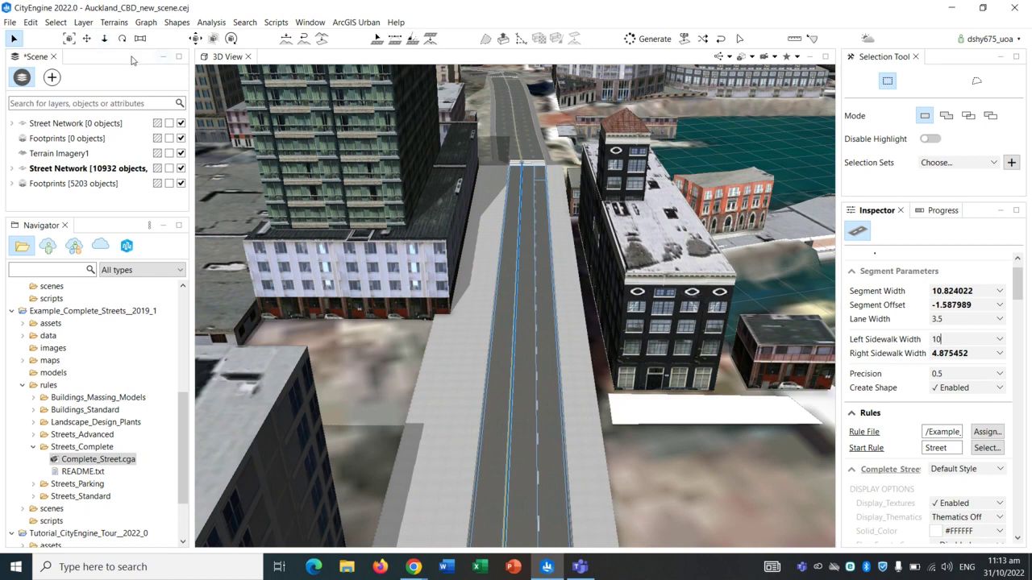
- Widen the segment's right sidewalk to about 7.2 toward the black building using the Edit Streets/Curves tool, and deselect the street
click(395, 39)
click(581, 284)
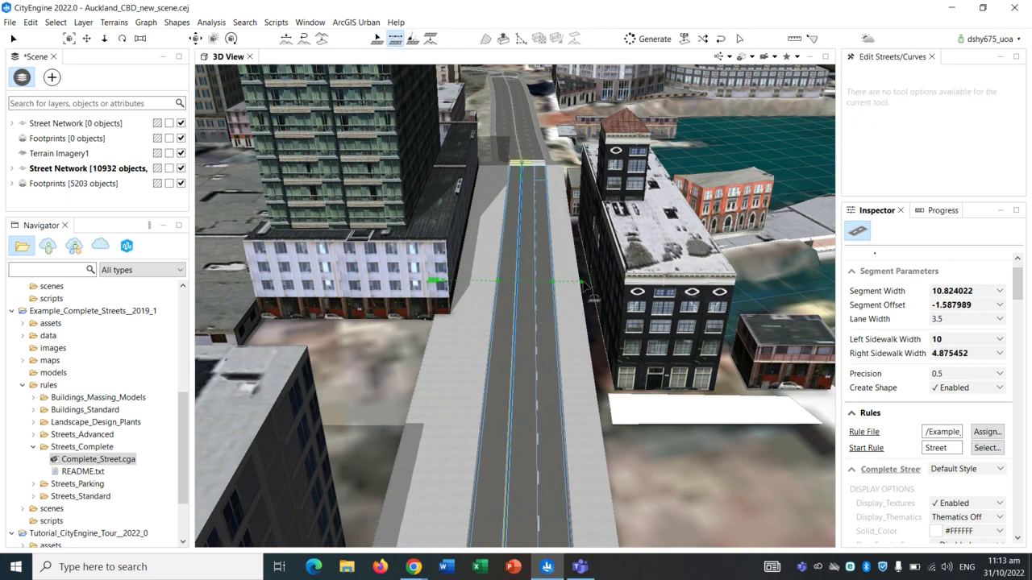
drag(582, 288, 593, 288)
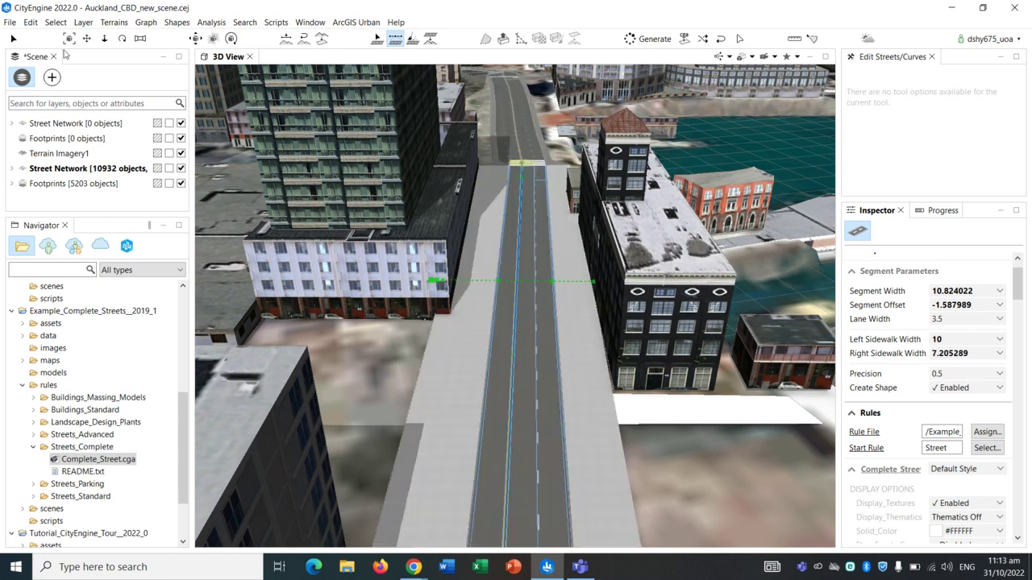
click(14, 39)
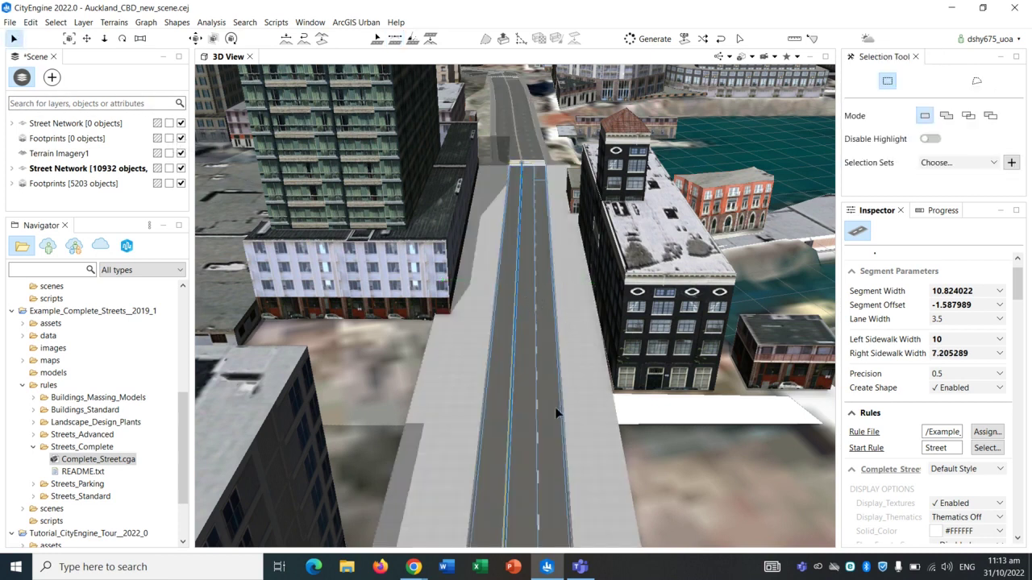
click(659, 467)
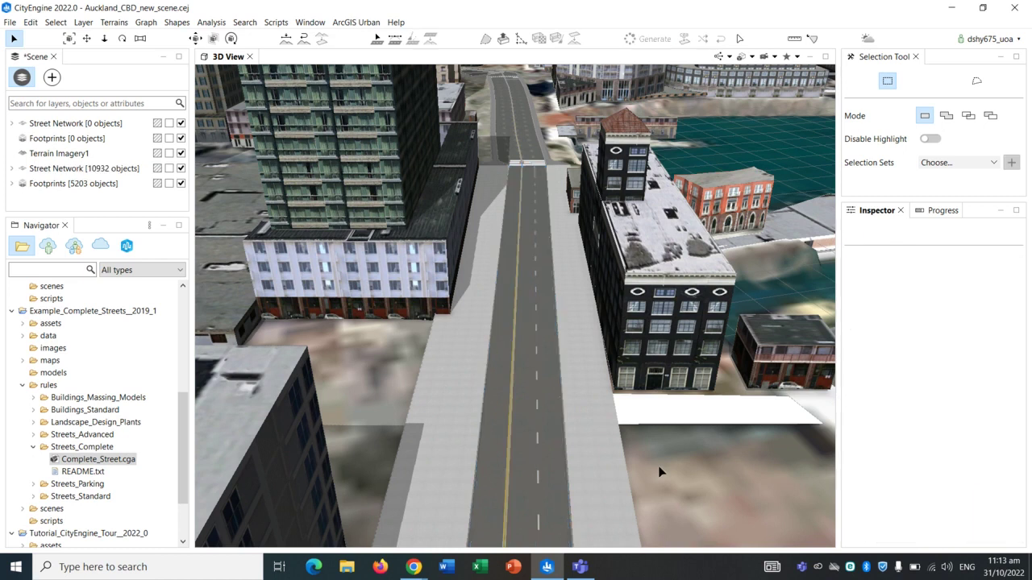
- Select only the roadway shape of the street segment between the white and black buildings
scroll(569, 373, up, 3)
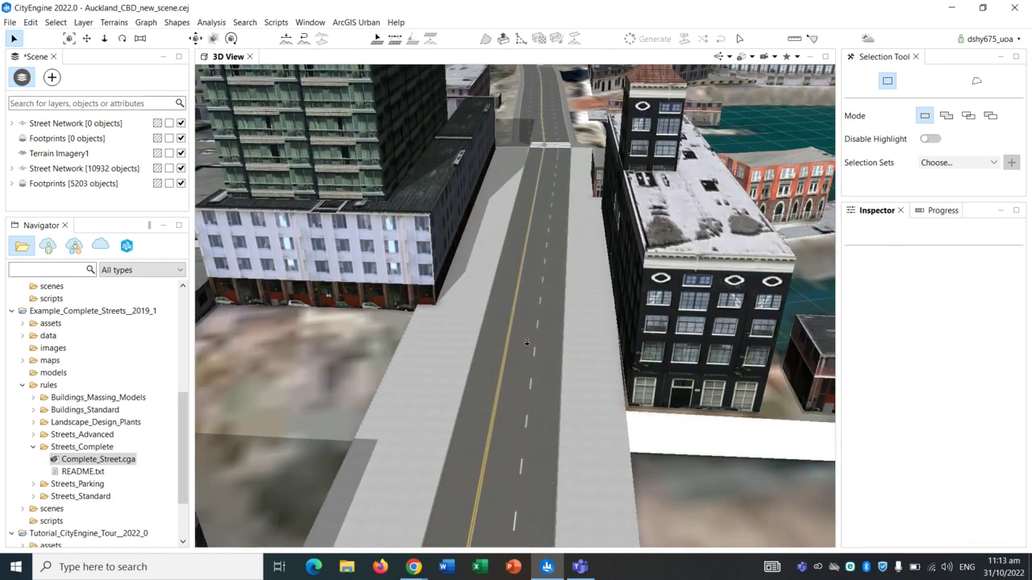
scroll(526, 344, down, 3)
alt+drag(545, 351, 528, 337)
scroll(529, 334, up, 2)
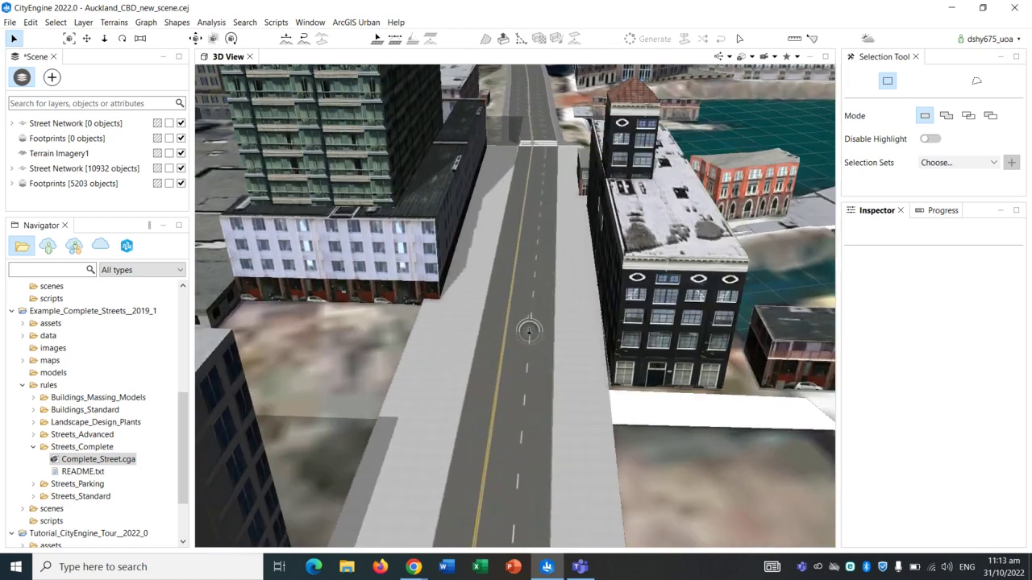
scroll(523, 288, down, 2)
click(556, 291)
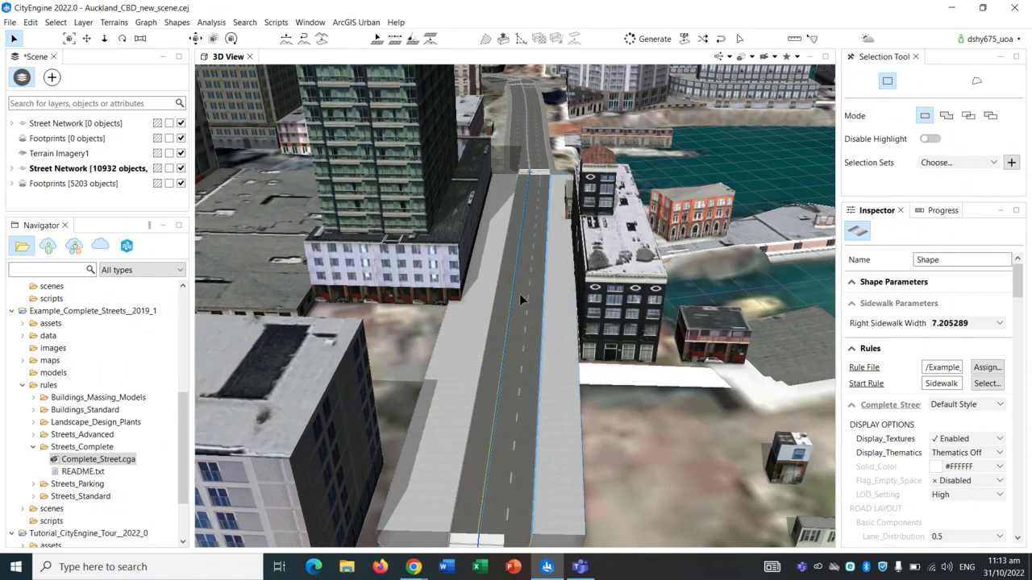
click(519, 293)
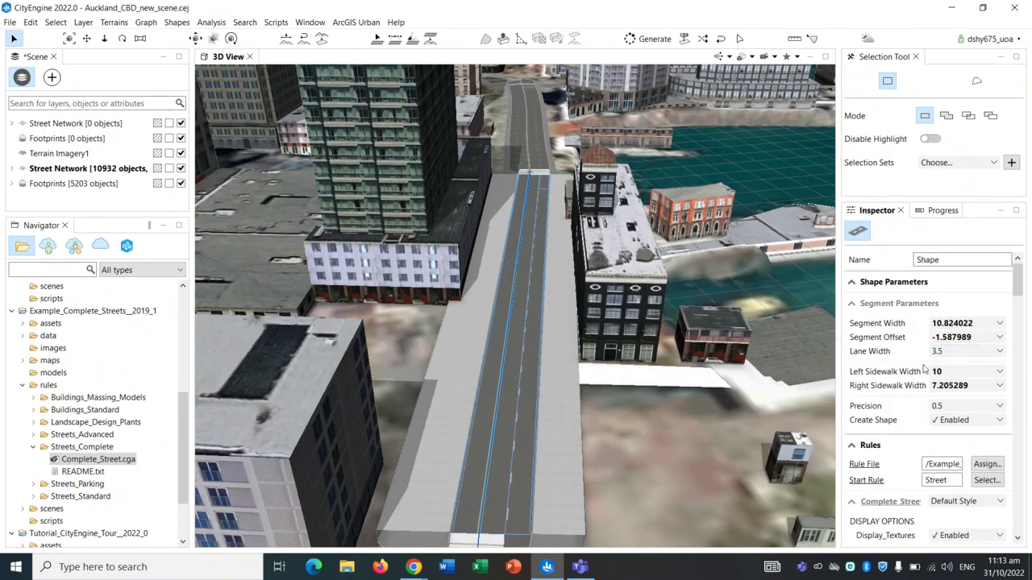
- Set the roadway's Lane_Width to 3.5 in the Complete Street rule's basic road layout components
scroll(926, 382, down, 1)
scroll(925, 381, down, 3)
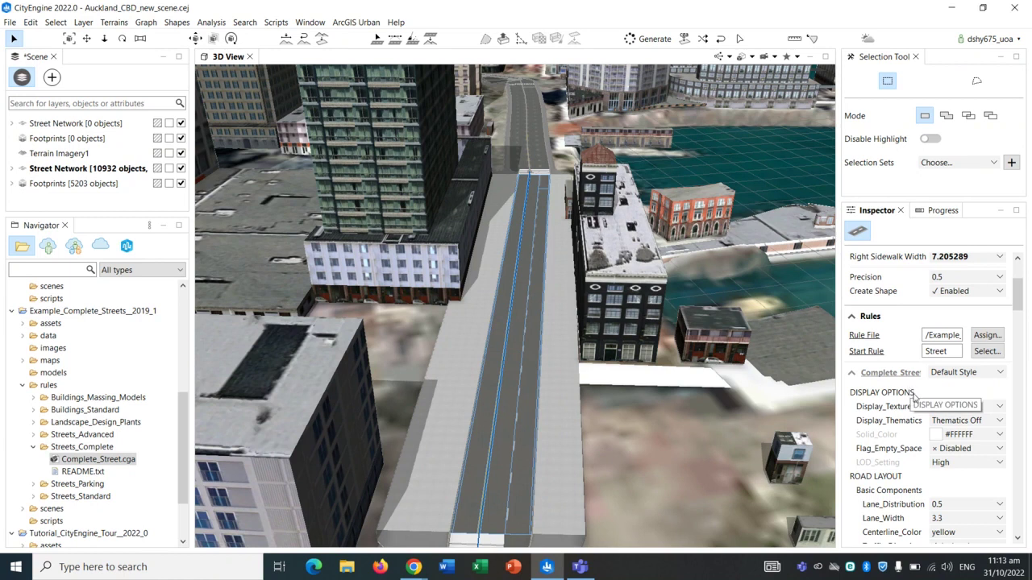
scroll(914, 399, down, 1)
scroll(960, 383, down, 2)
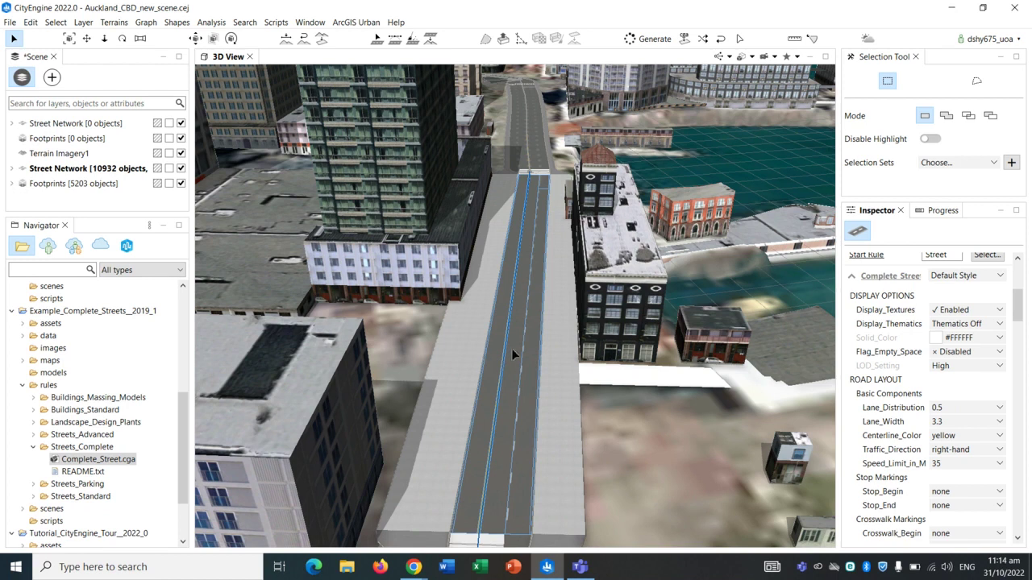
click(949, 423)
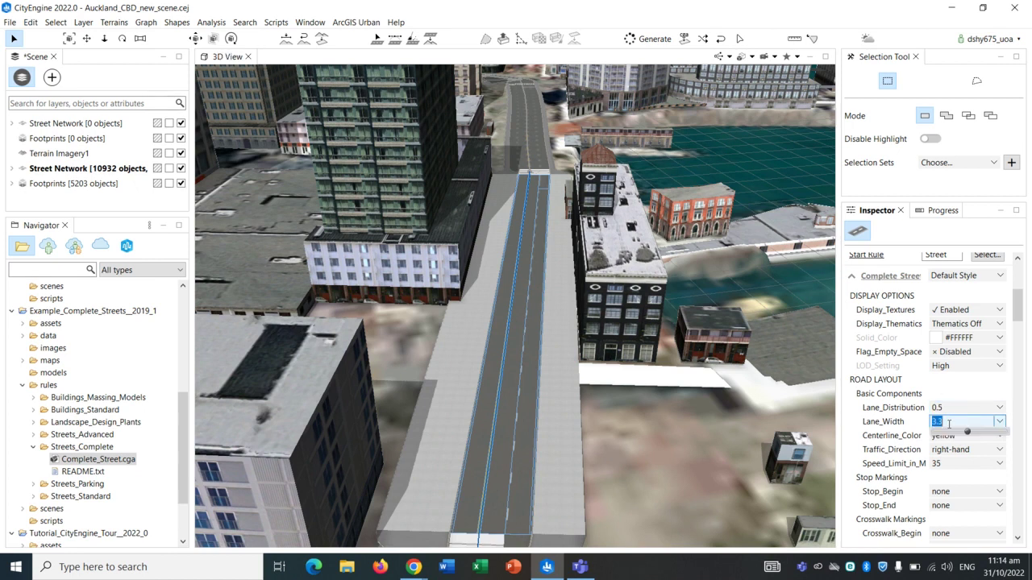
text(3.)
key(Return)
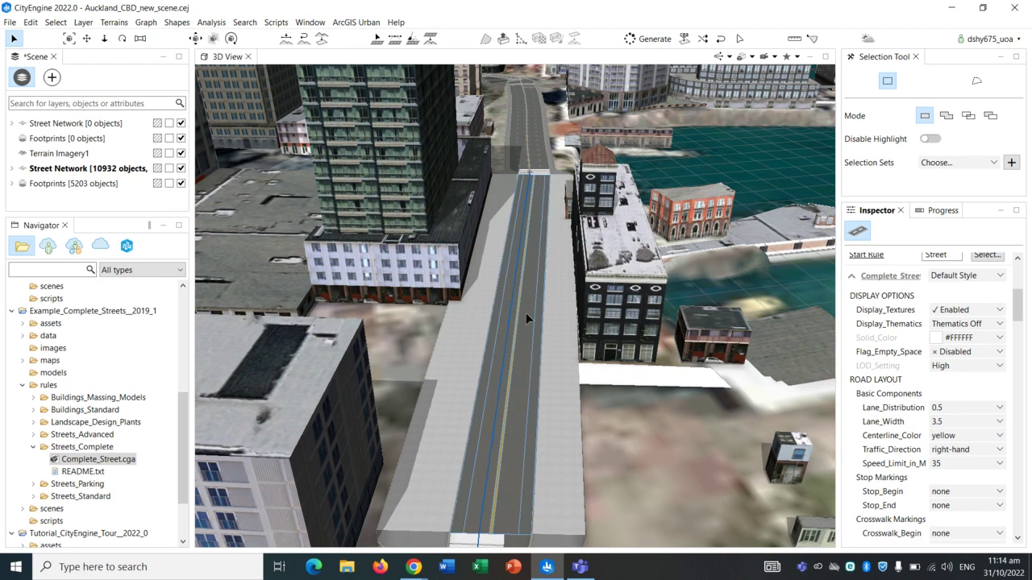
- Set the roadway's Centerline_Color to white and its Traffic_Direction to left-hand
click(964, 437)
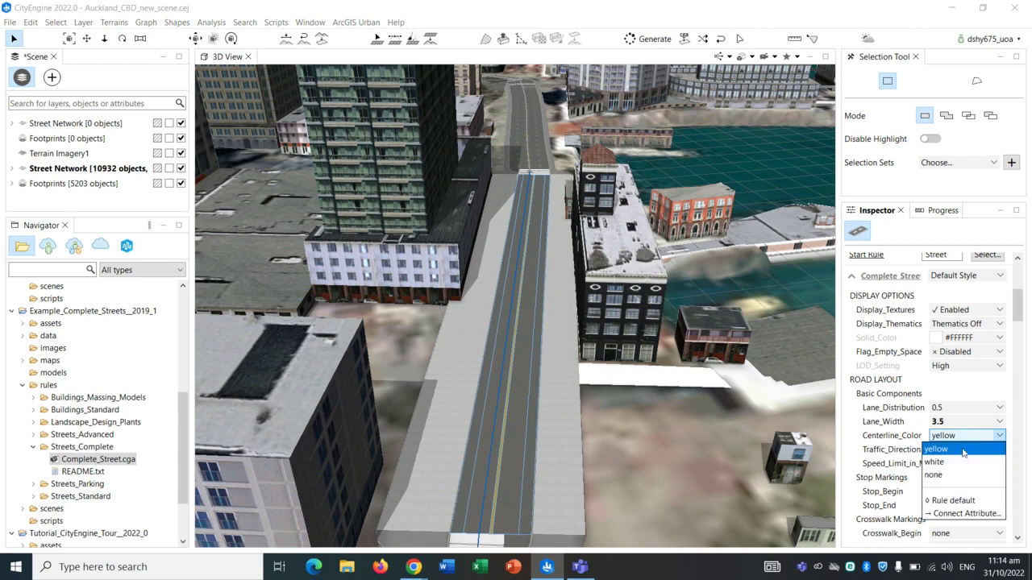
click(963, 462)
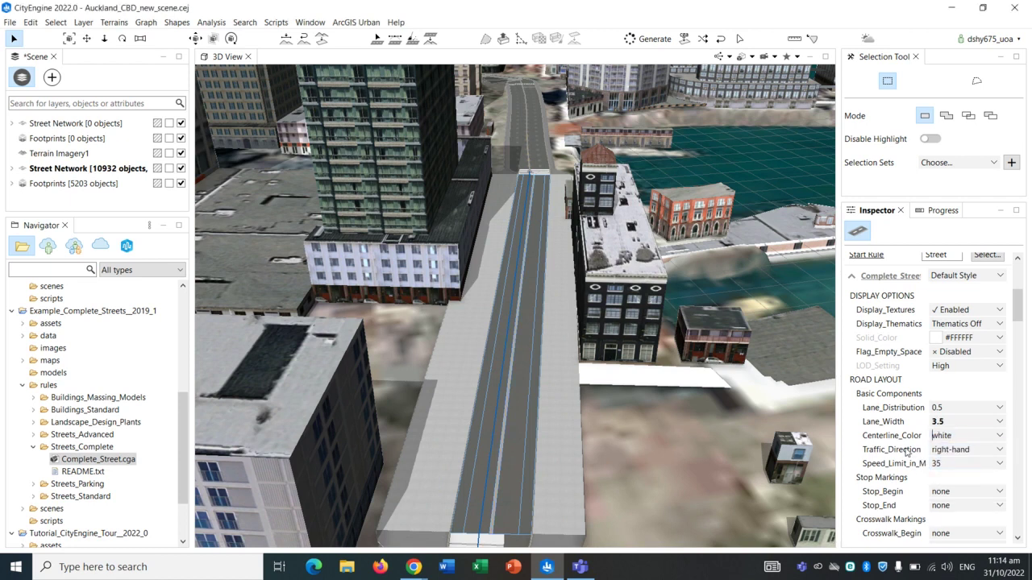
click(952, 450)
click(951, 475)
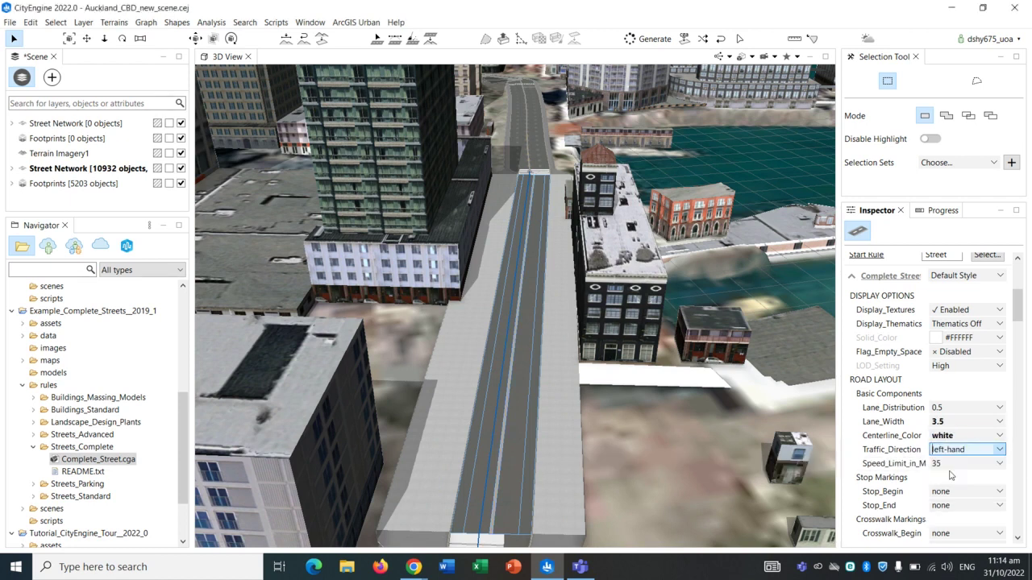
- Set the roadway's speed limit to 20 in the basic road layout components
scroll(951, 476, down, 1)
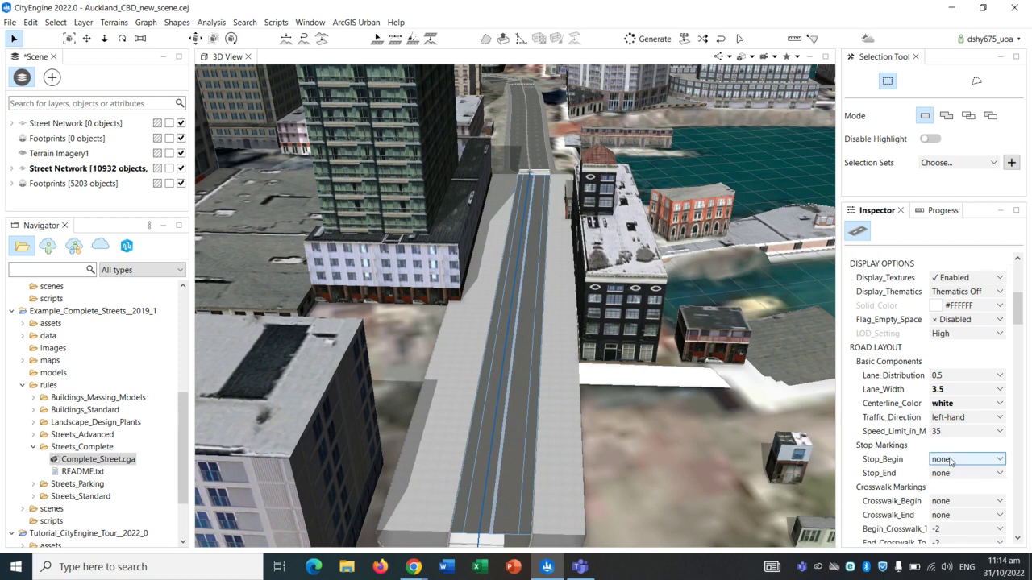
click(944, 433)
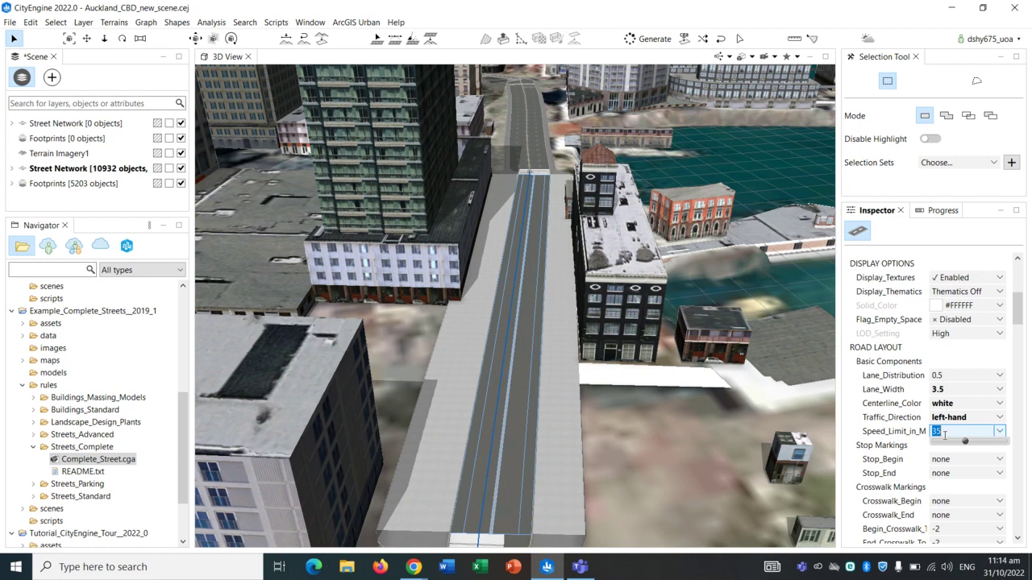
text(20)
key(Return)
- Examine the rule's stop and crosswalk markings, on-street parking, center section and multimodal lane parameters
scroll(952, 449, down, 1)
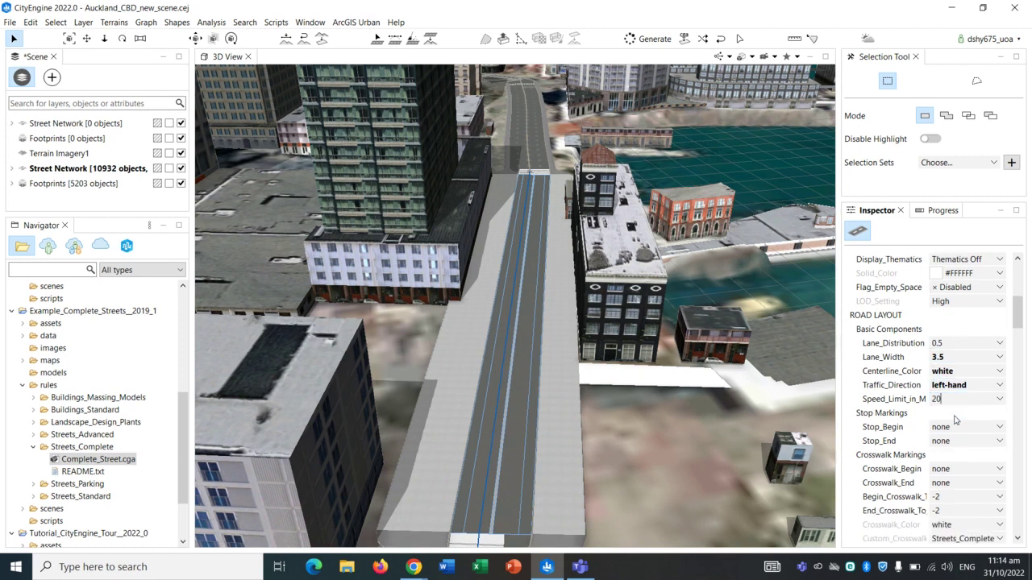
scroll(912, 429, down, 1)
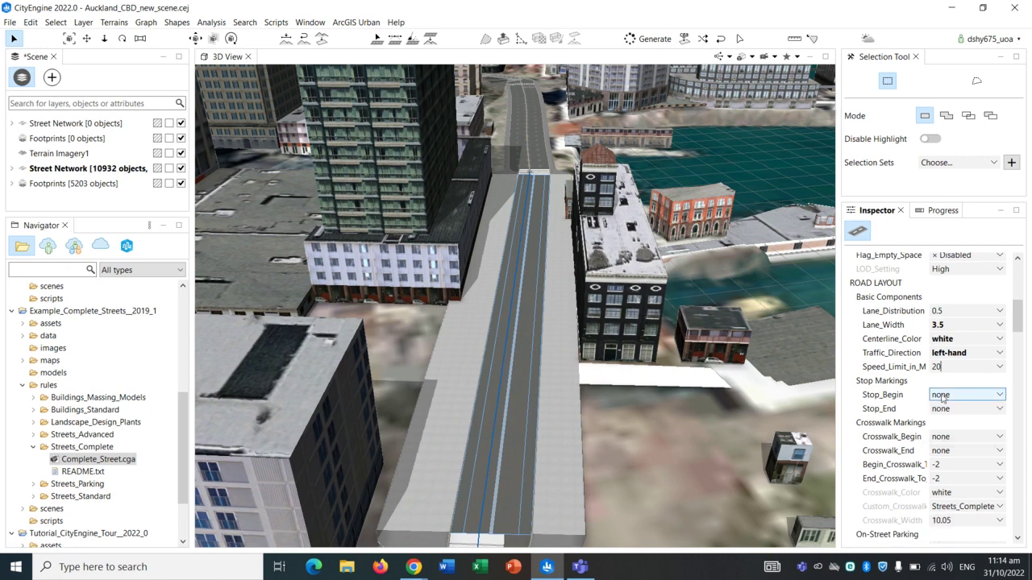
scroll(943, 395, down, 1)
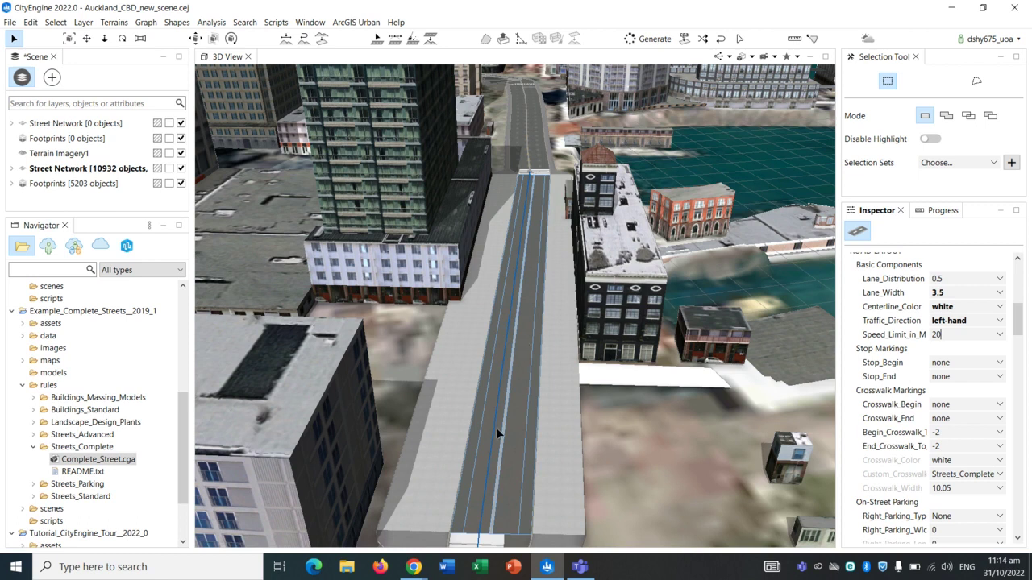
scroll(952, 375, down, 1)
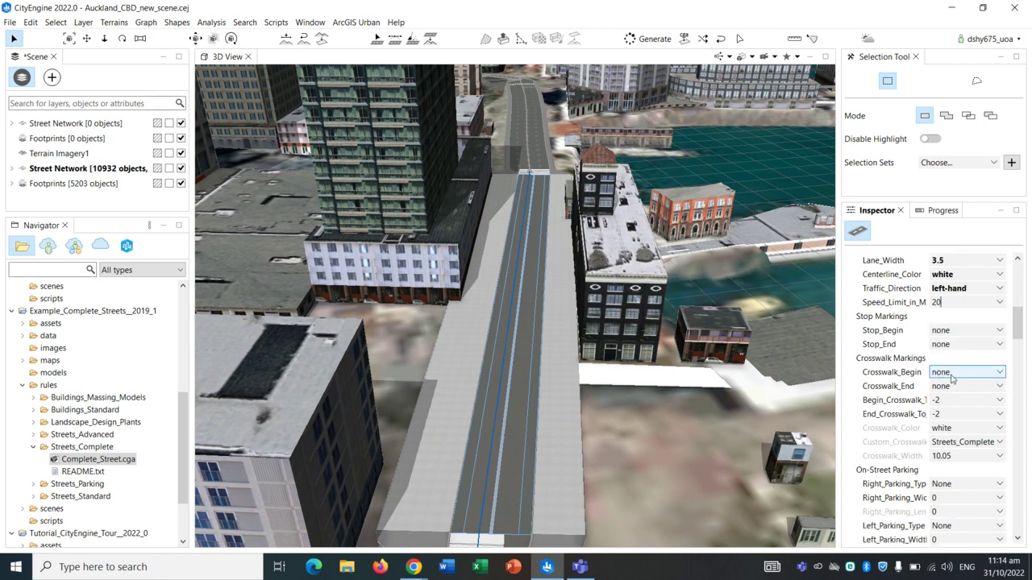
scroll(927, 448, down, 2)
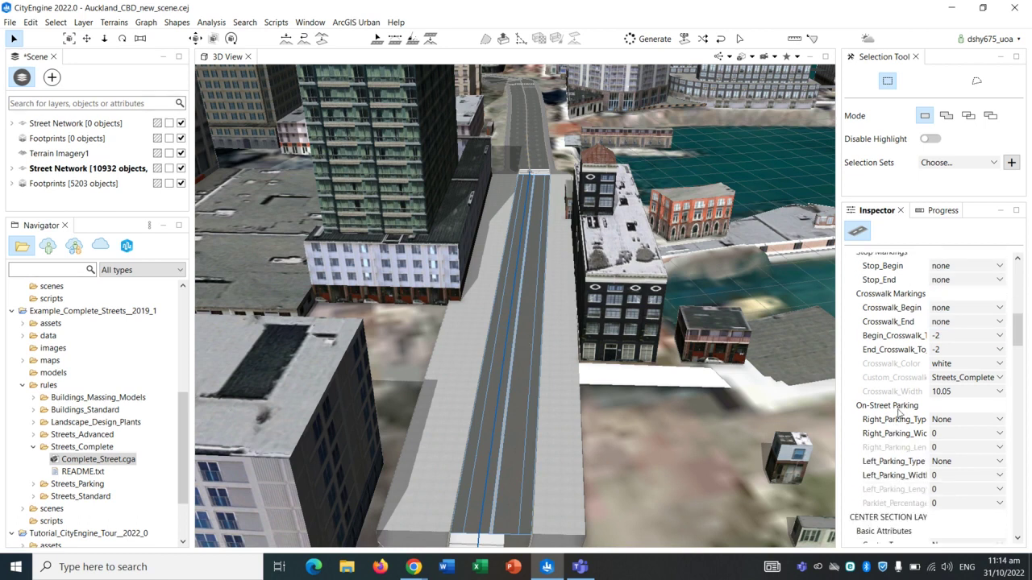
scroll(896, 415, down, 3)
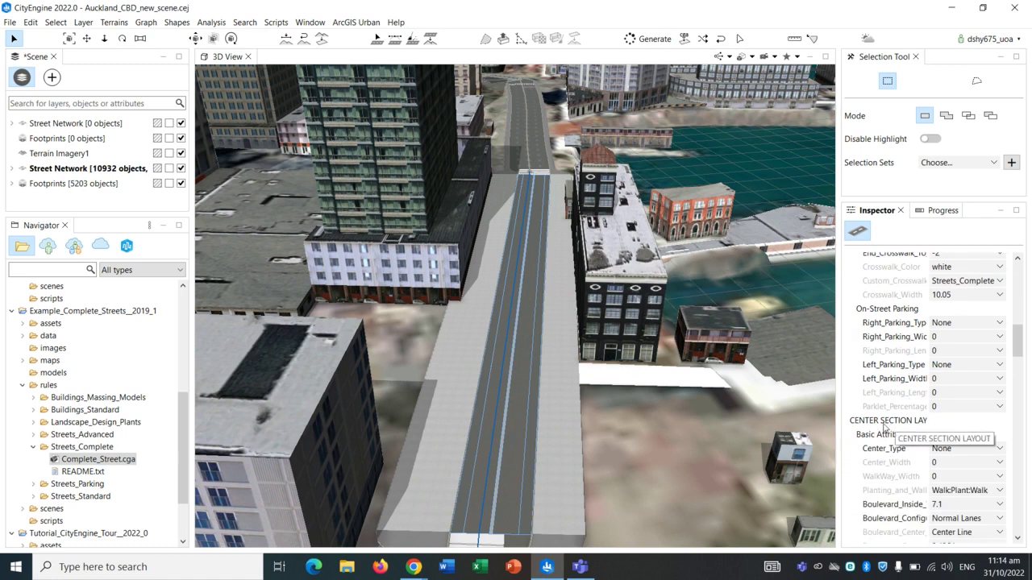
scroll(887, 426, down, 1)
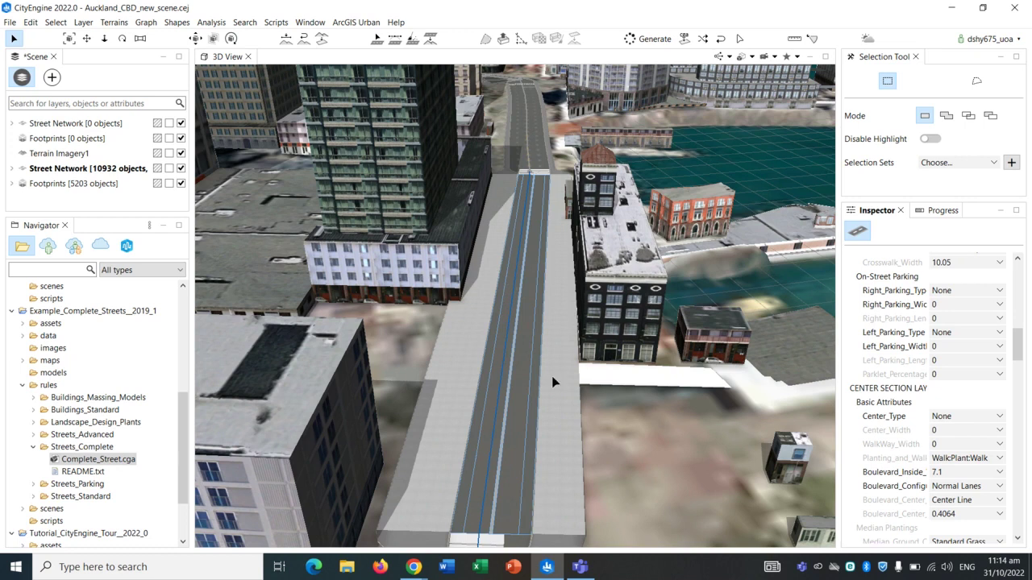
scroll(927, 383, down, 1)
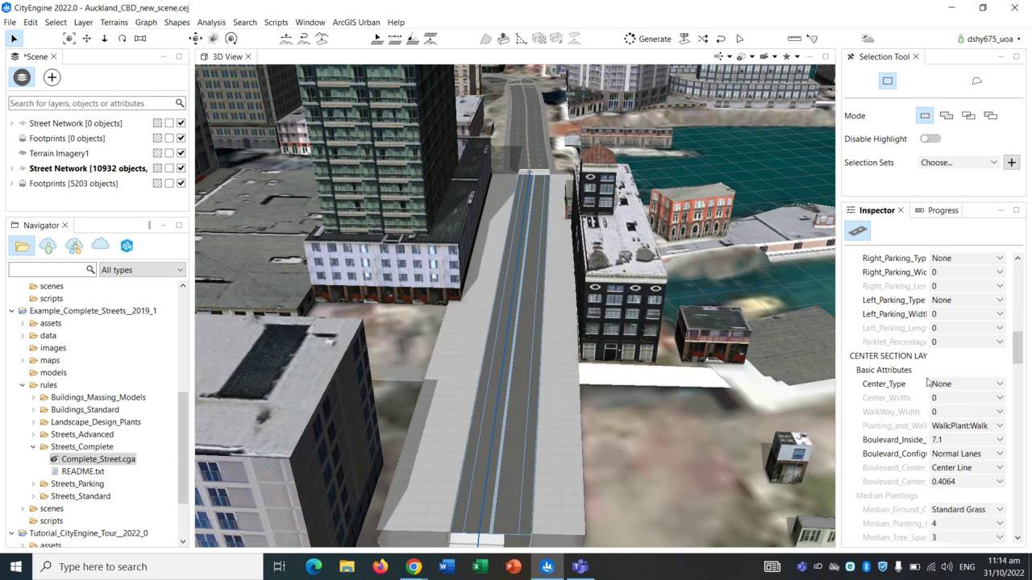
scroll(926, 383, up, 1)
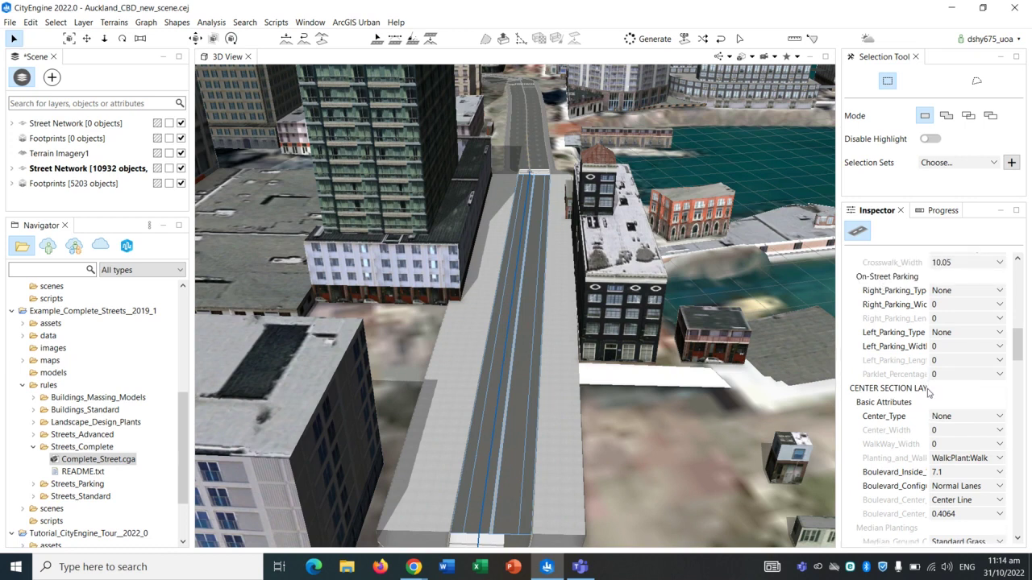
scroll(927, 391, down, 1)
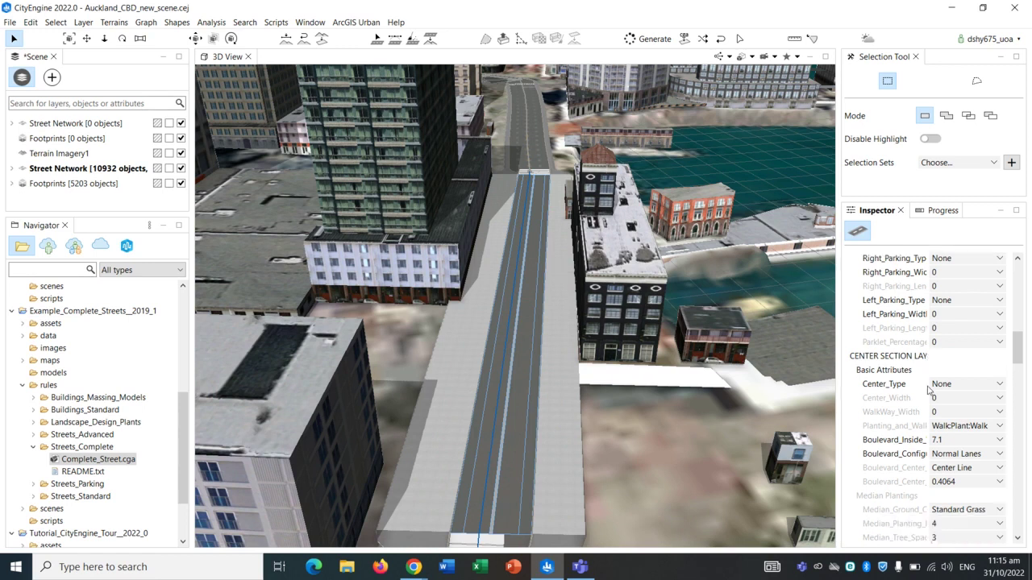
scroll(939, 366, down, 1)
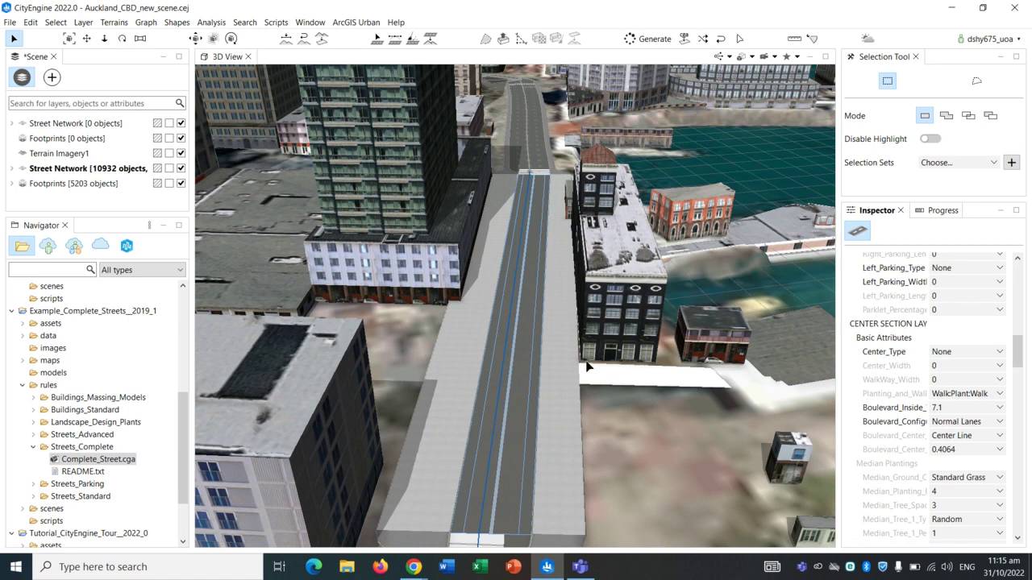
scroll(931, 362, down, 1)
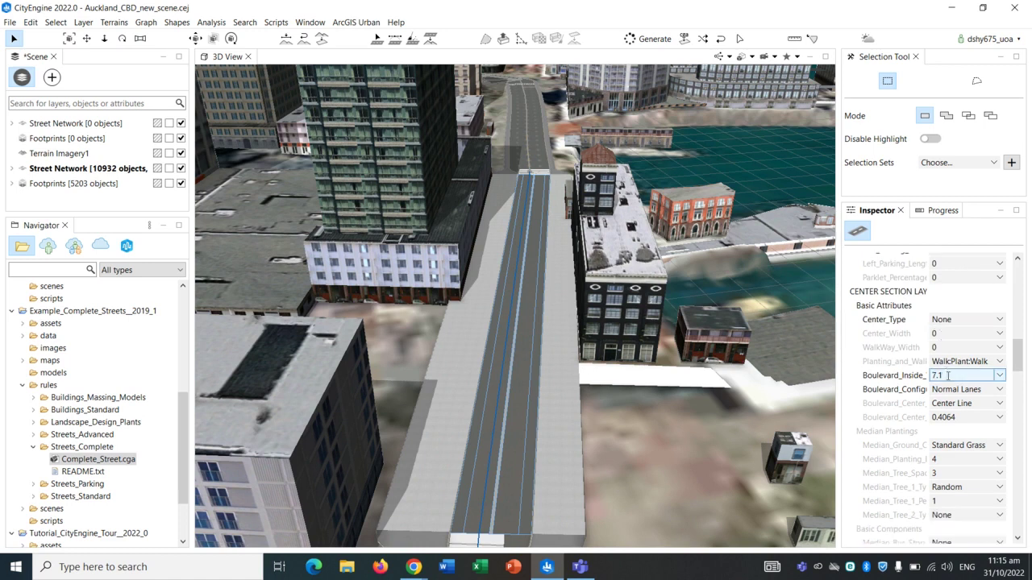
scroll(918, 383, down, 8)
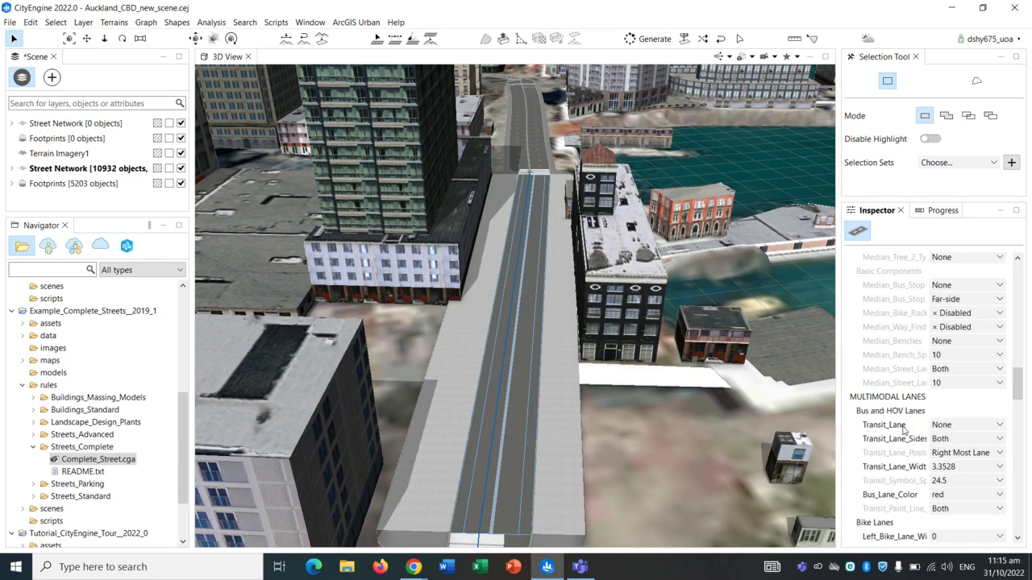
- Try the Bus Lane option for the roadway's Transit_Lane and return the parameter to None
click(952, 432)
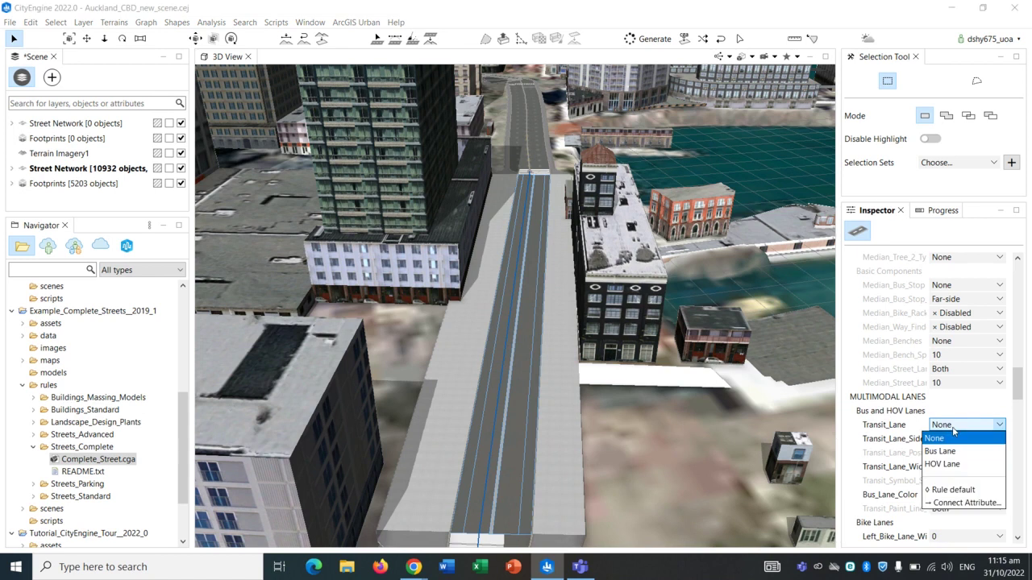
click(955, 449)
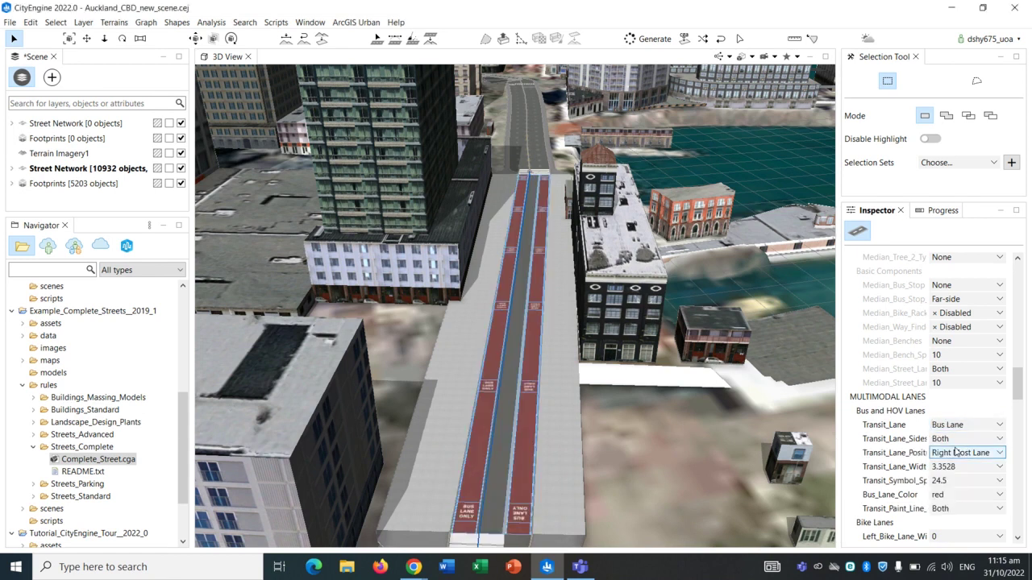
click(953, 425)
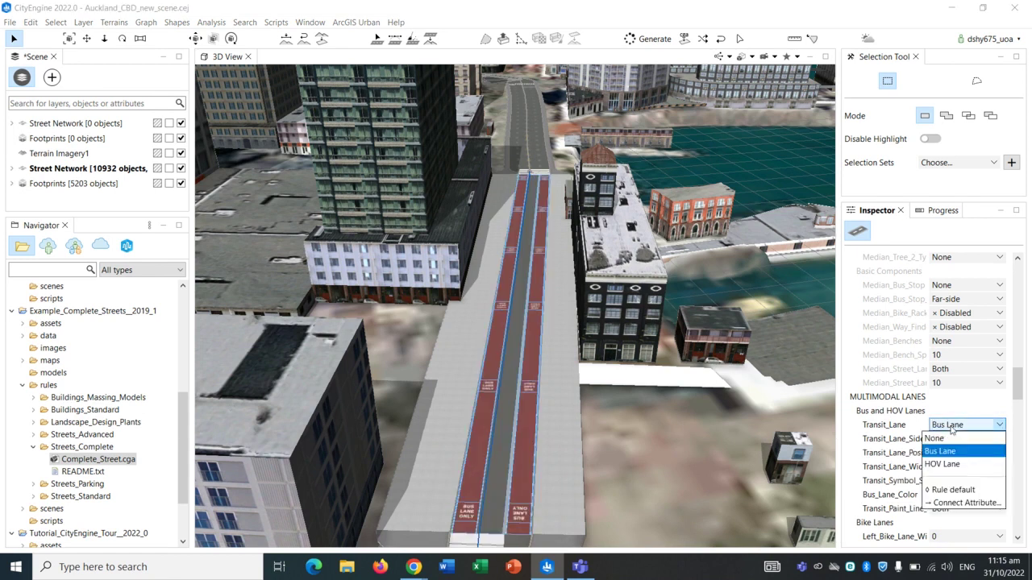
click(951, 439)
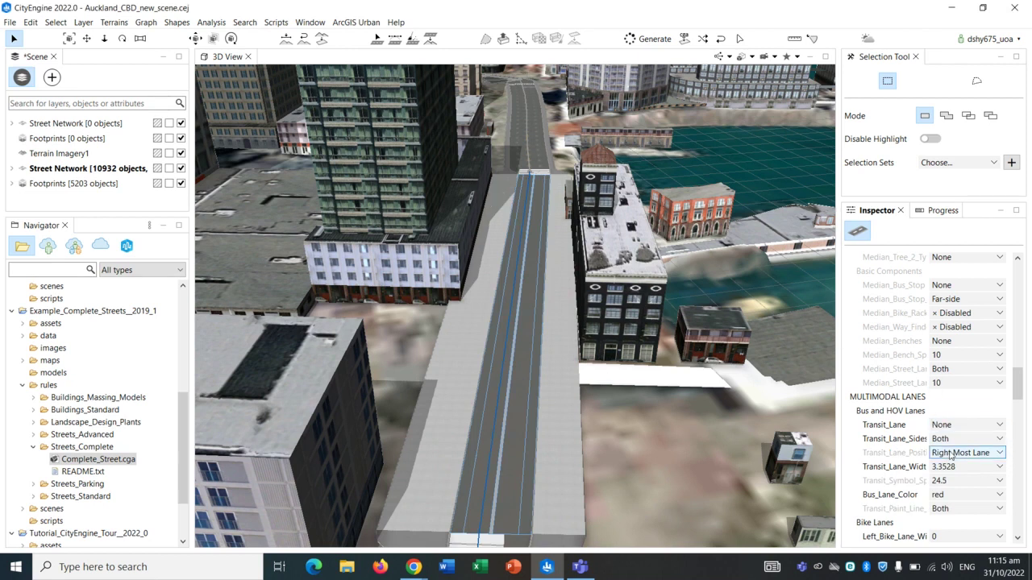
- Add a bike lane on the roadway's right side by setting the right bike lane width to 3
scroll(952, 443, down, 2)
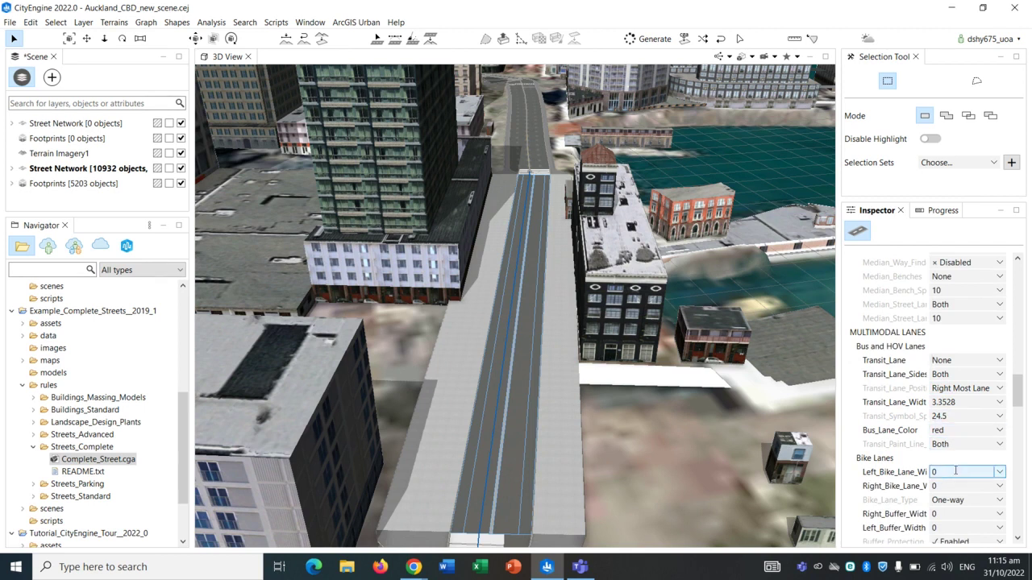
scroll(956, 469, down, 1)
mouse_move(875, 460)
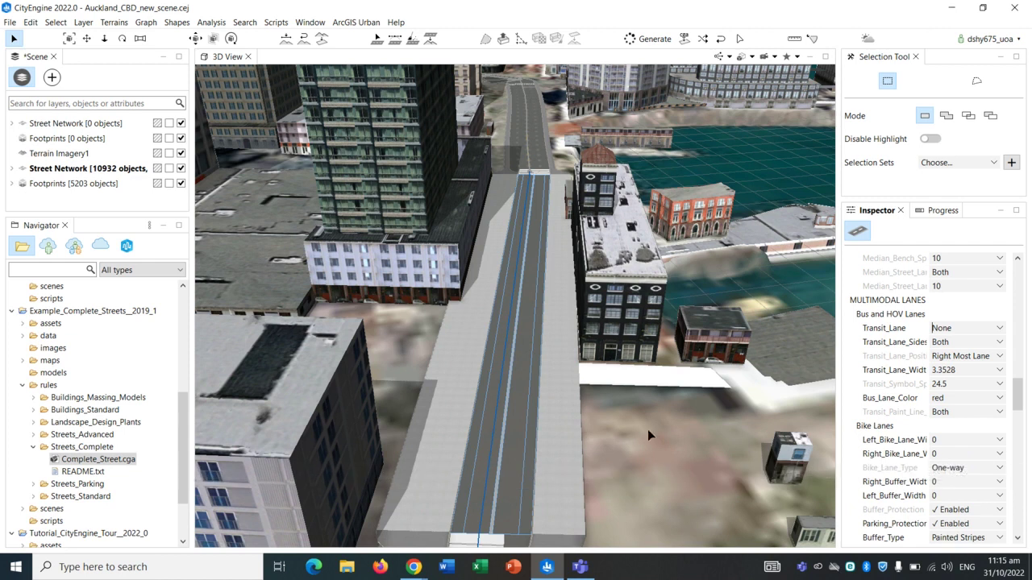
click(998, 459)
click(940, 456)
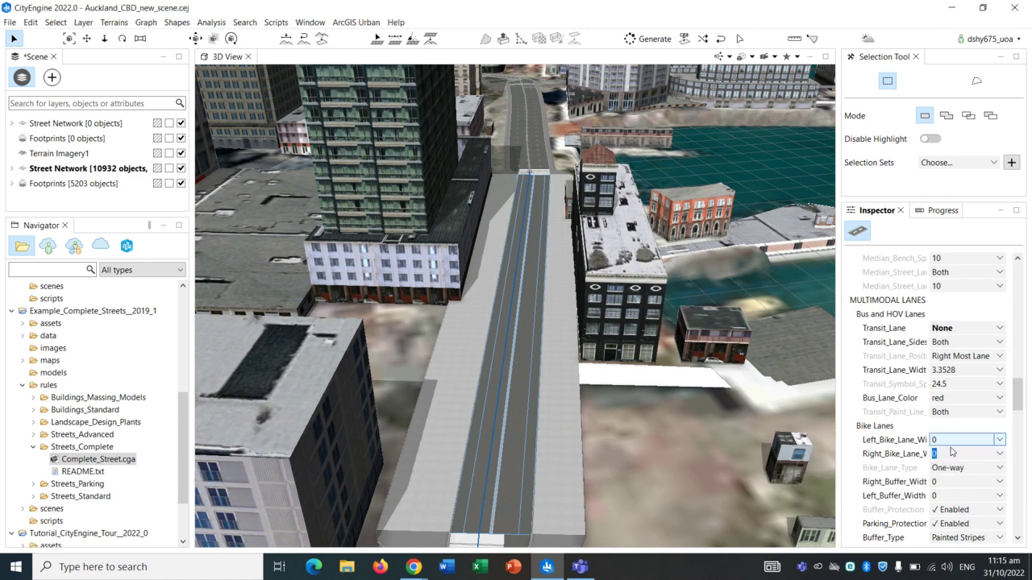
click(932, 455)
click(935, 465)
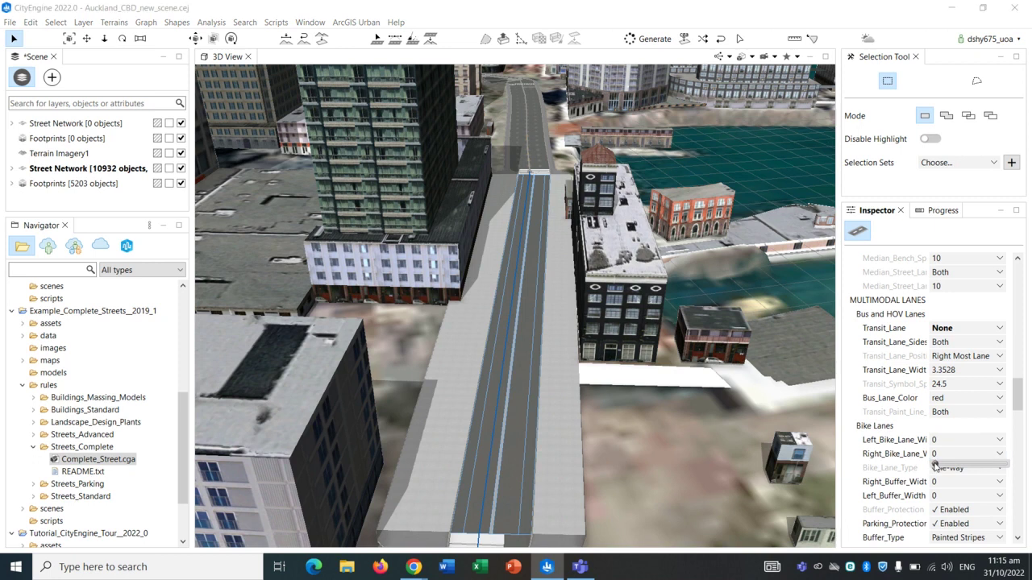
mouse_move(935, 466)
mouse_down()
mouse_move(957, 466)
mouse_move(948, 463)
mouse_up()
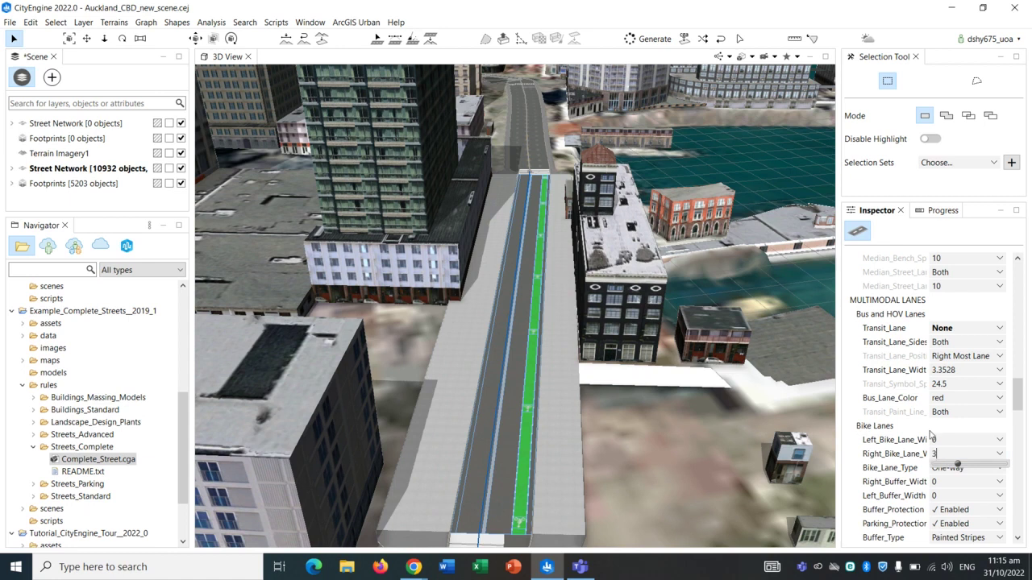
- Set the roadway's right bike lane width to 3.5 and its bike lane type to Two-way
text(5)
key(Return)
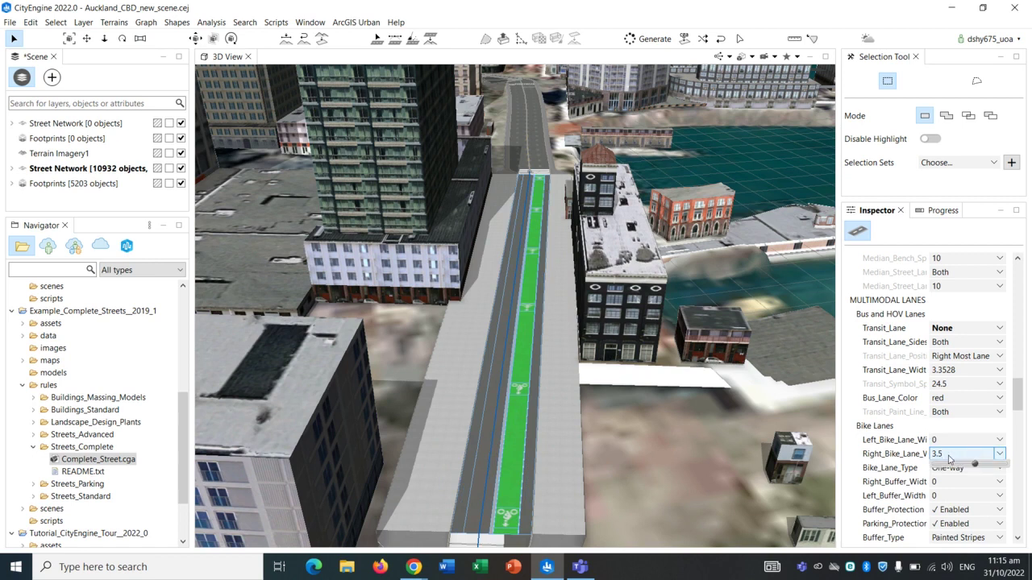
click(970, 468)
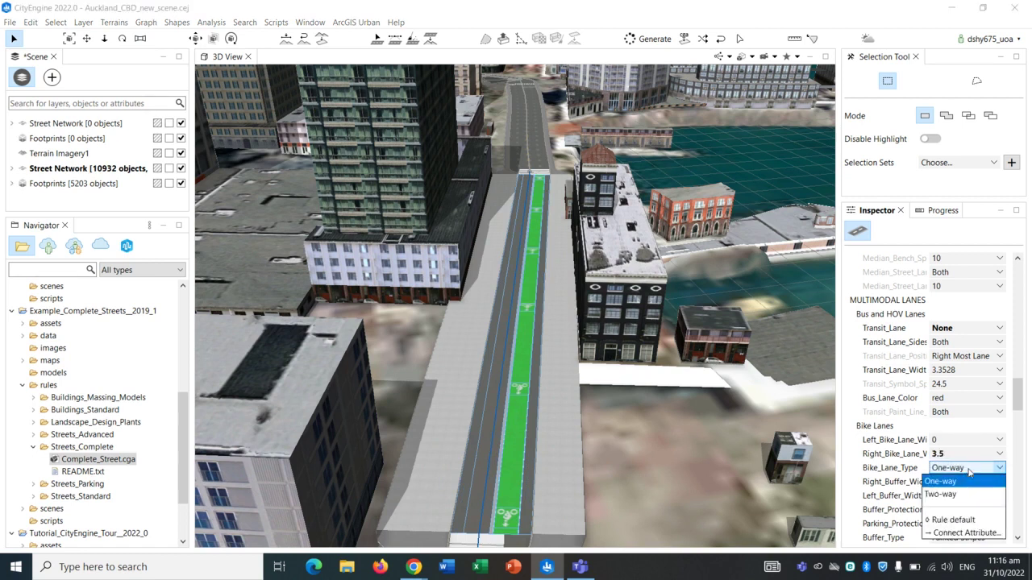
click(947, 493)
- Set the right buffer width beside the two-way bike lane to 1.7
scroll(944, 457, down, 2)
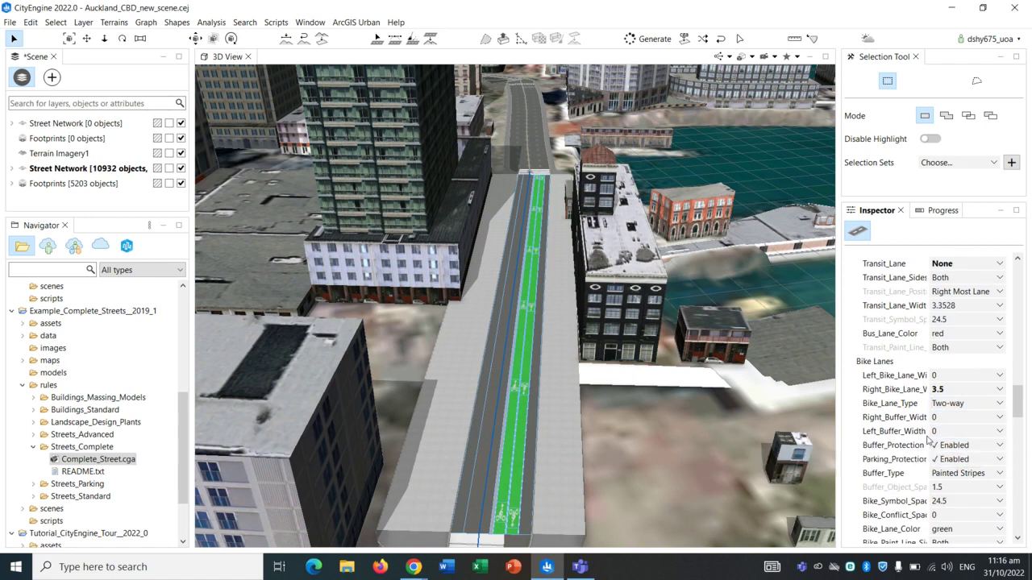
click(954, 432)
scroll(527, 375, up, 5)
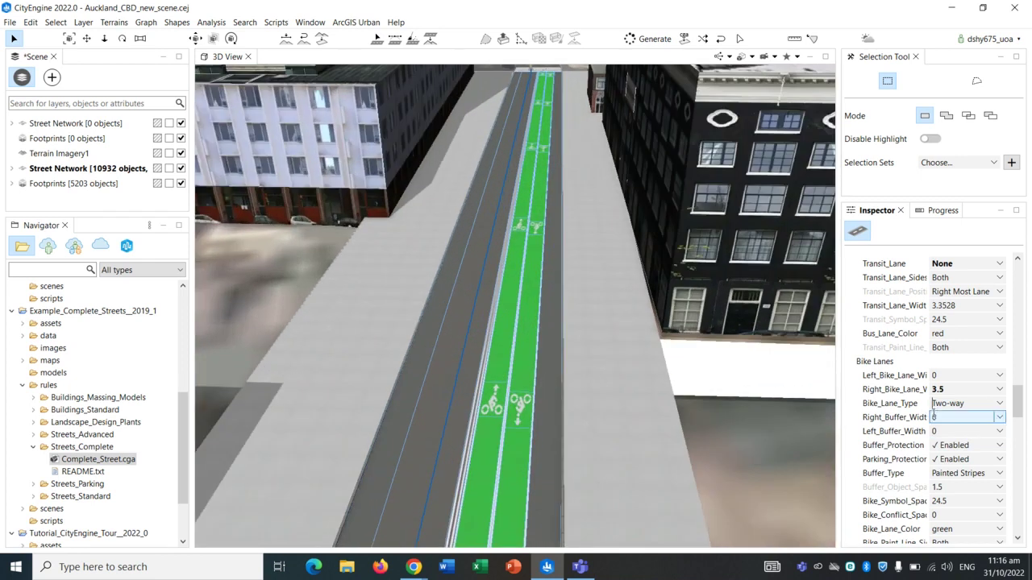
click(998, 417)
click(949, 417)
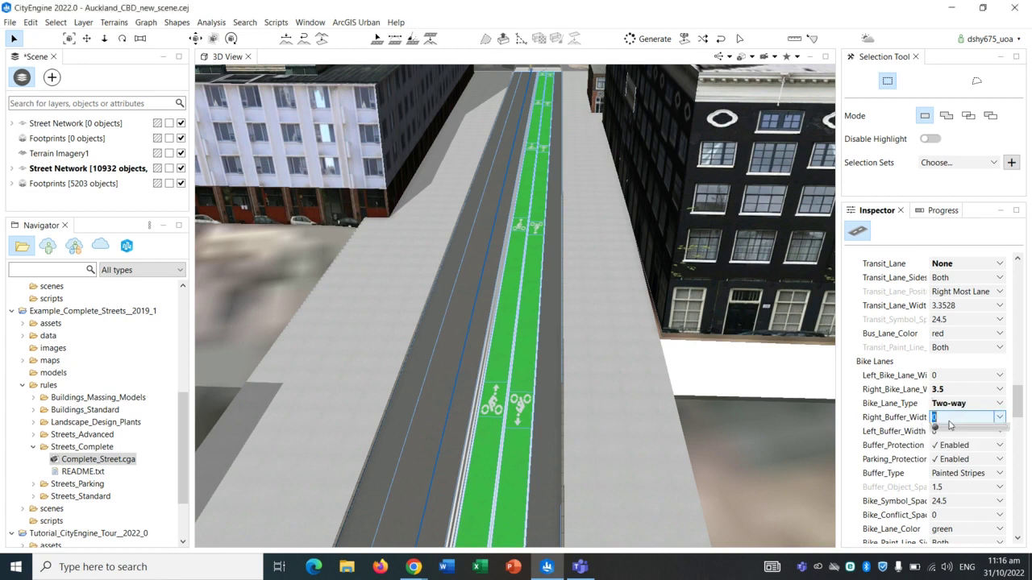
drag(940, 427, 960, 436)
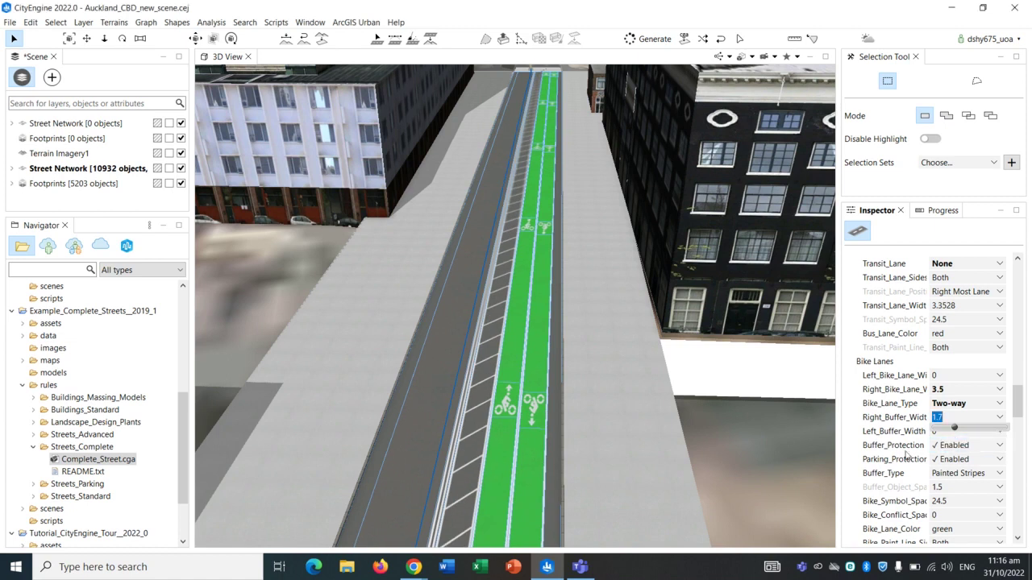
- Set the bike lane's buffer type to Curb Buffer with Trees
scroll(949, 456, down, 1)
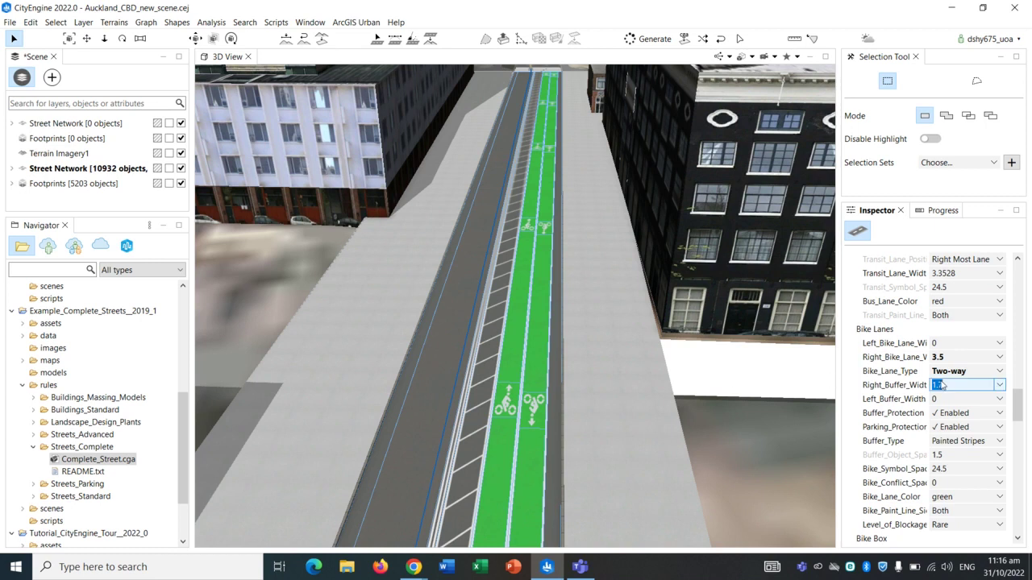
click(959, 414)
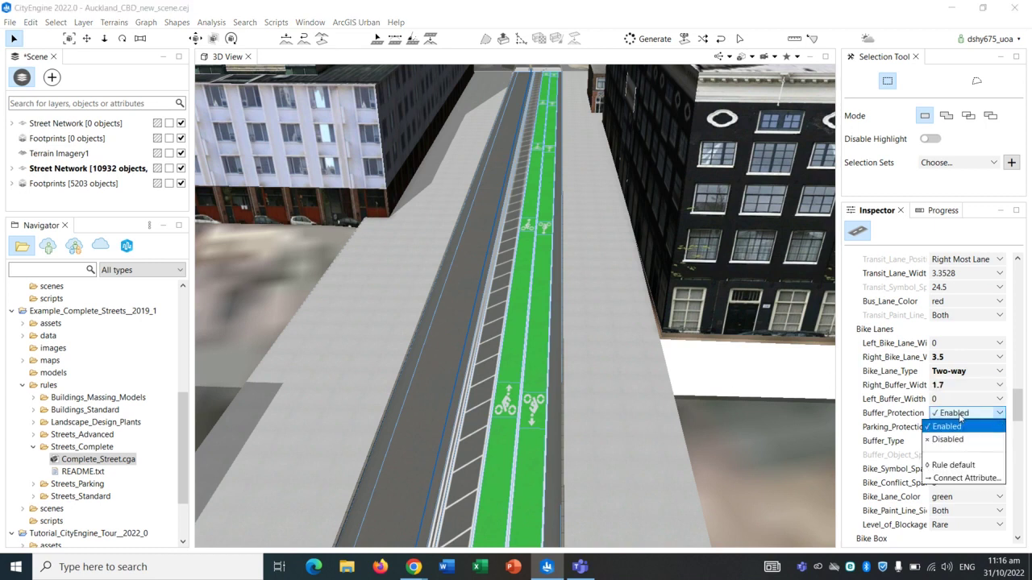
click(856, 409)
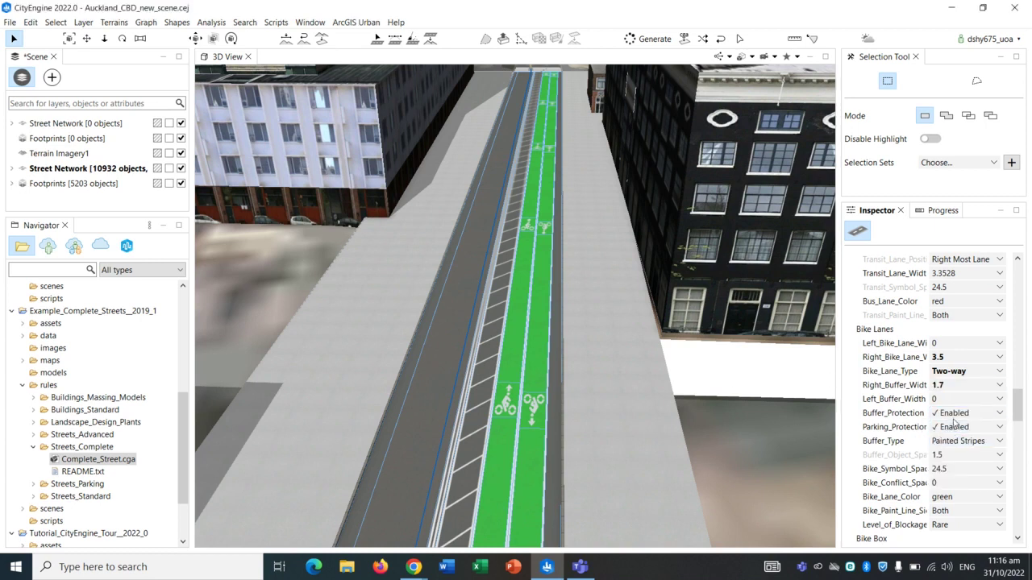
click(956, 445)
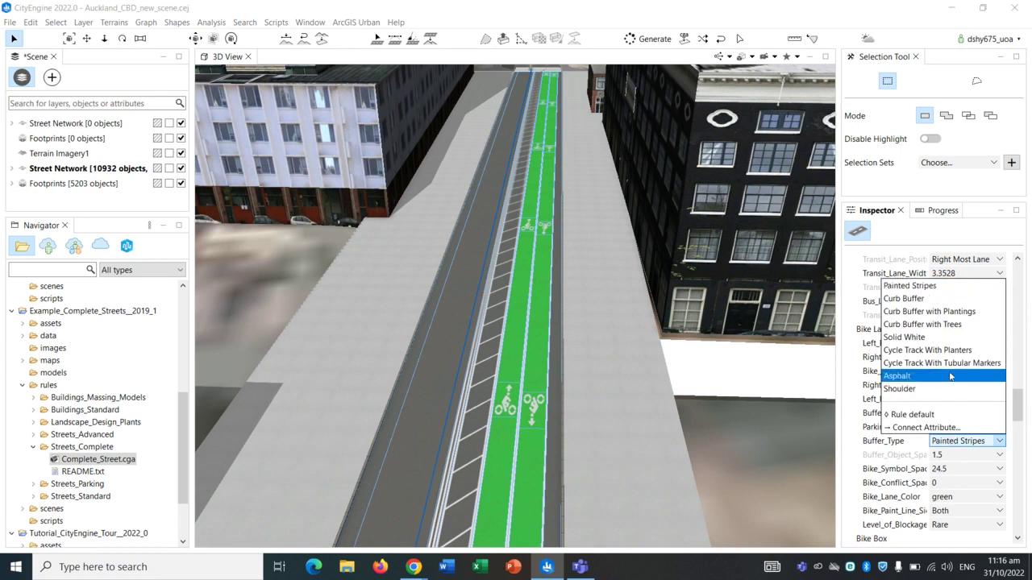
click(948, 324)
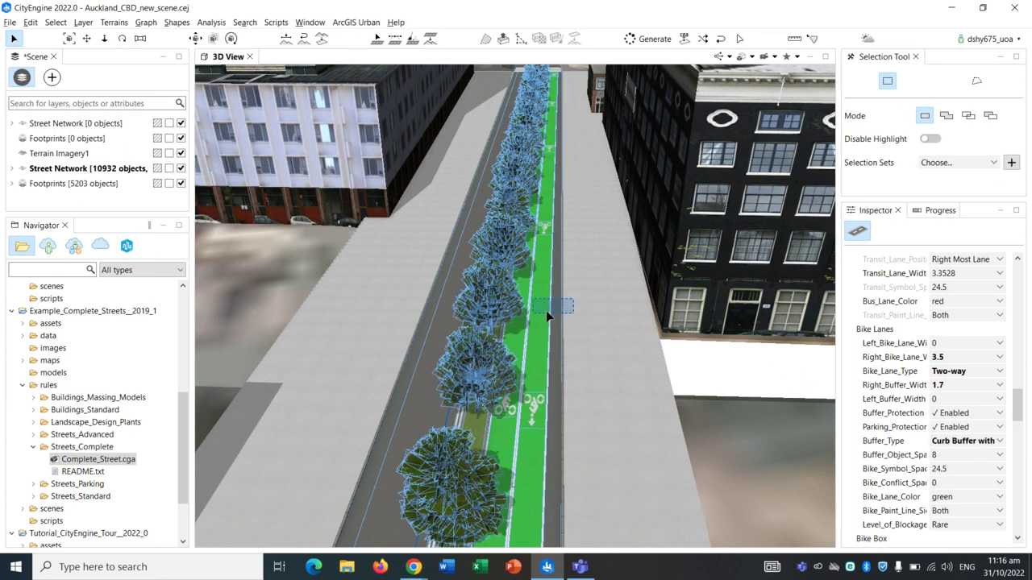
- Reselect the roadway and set the spacing of the bike lane's buffer objects to 8.9
click(618, 304)
alt+drag(619, 321, 531, 315)
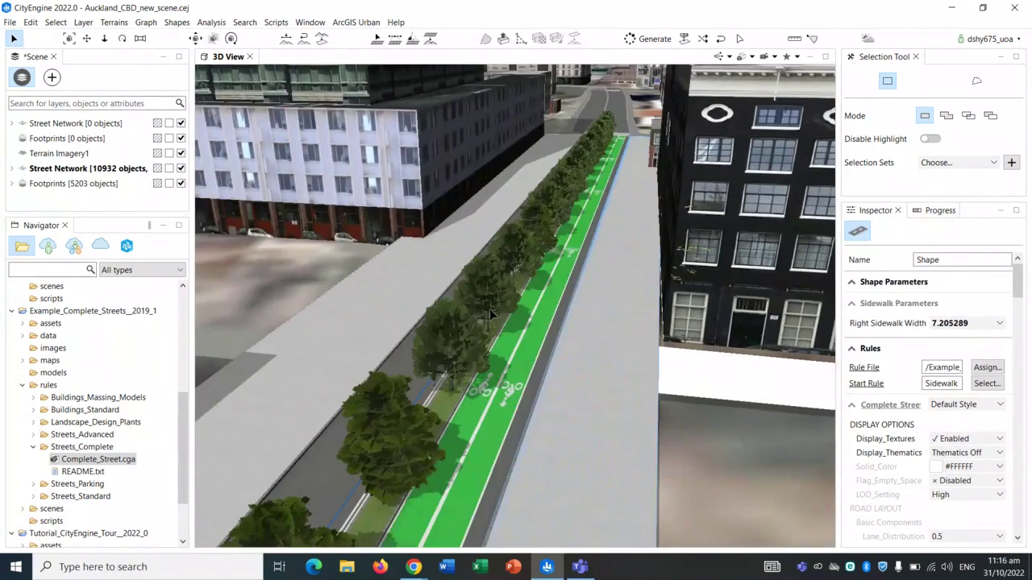
click(489, 309)
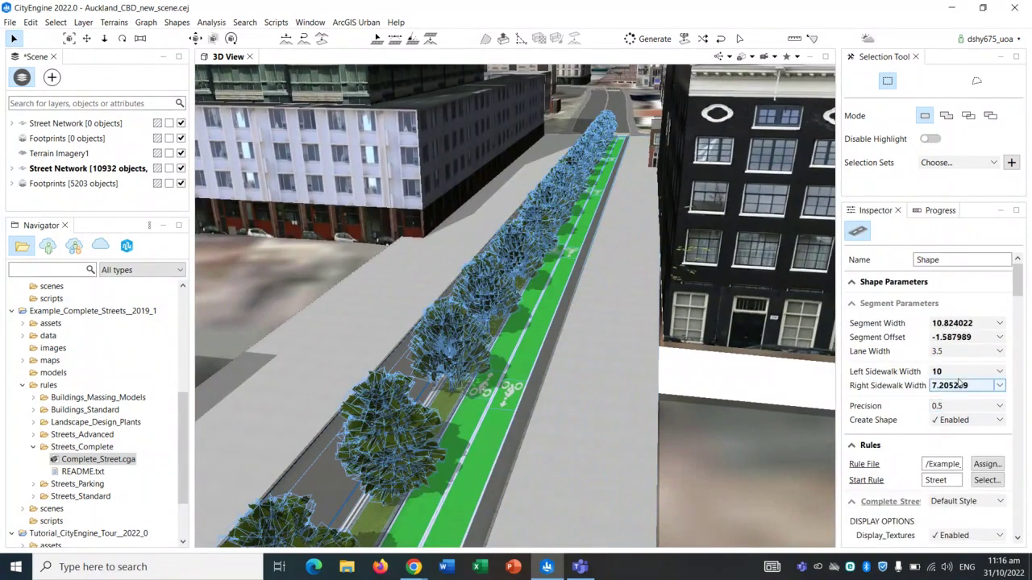
drag(1018, 279, 1022, 424)
click(961, 418)
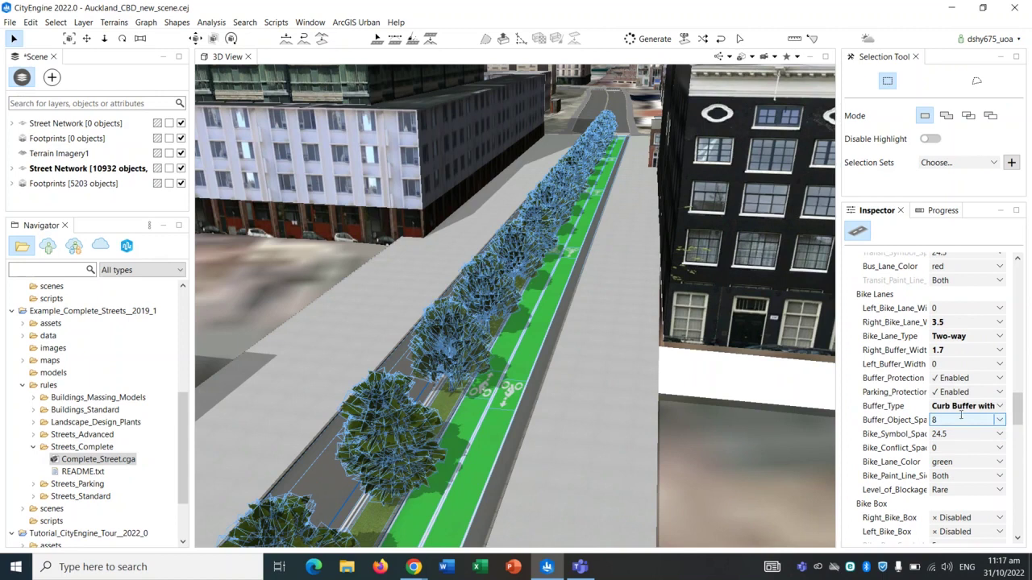
click(963, 407)
click(848, 382)
click(921, 449)
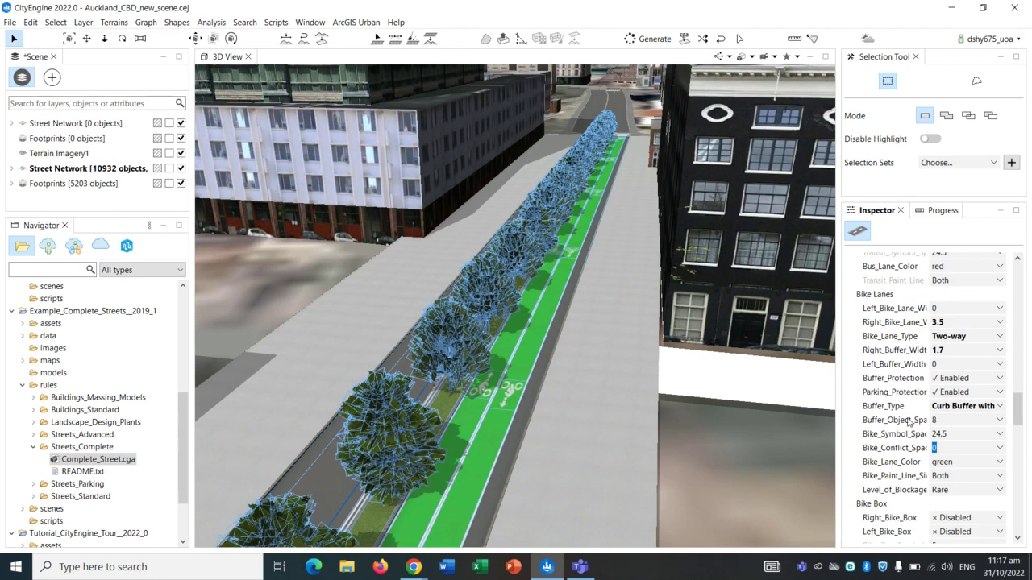
click(939, 434)
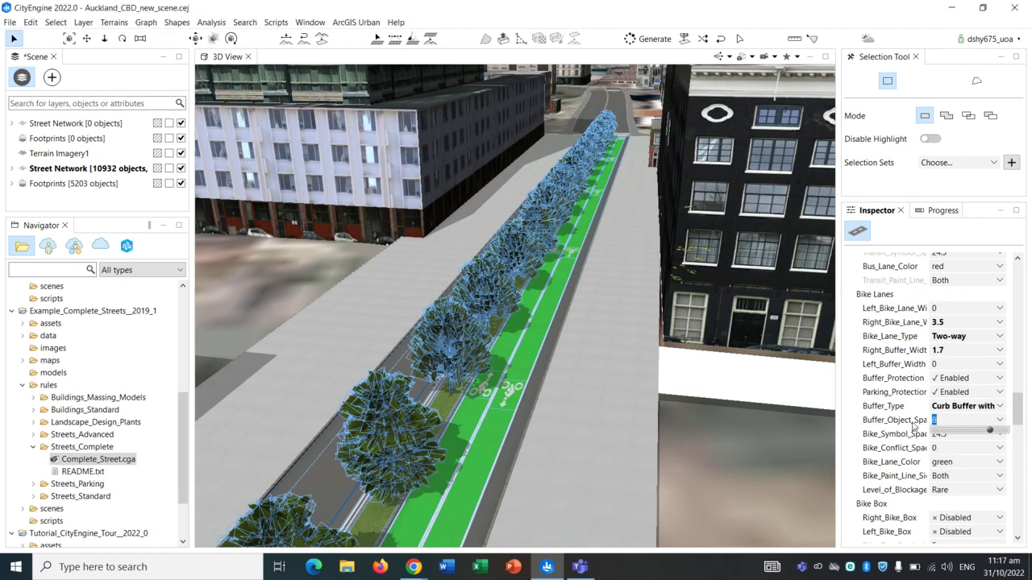
drag(991, 432, 988, 435)
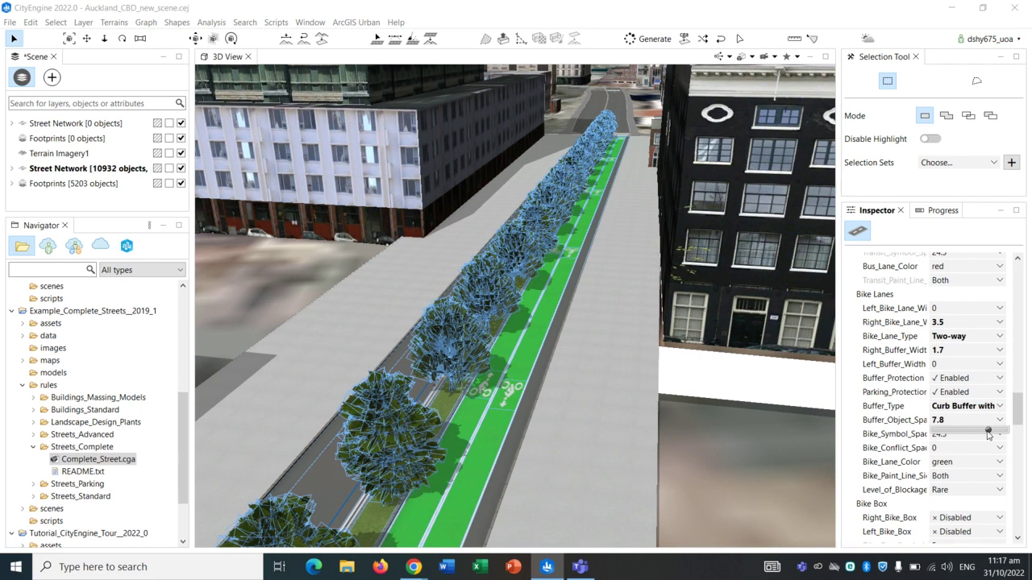
drag(988, 434, 996, 434)
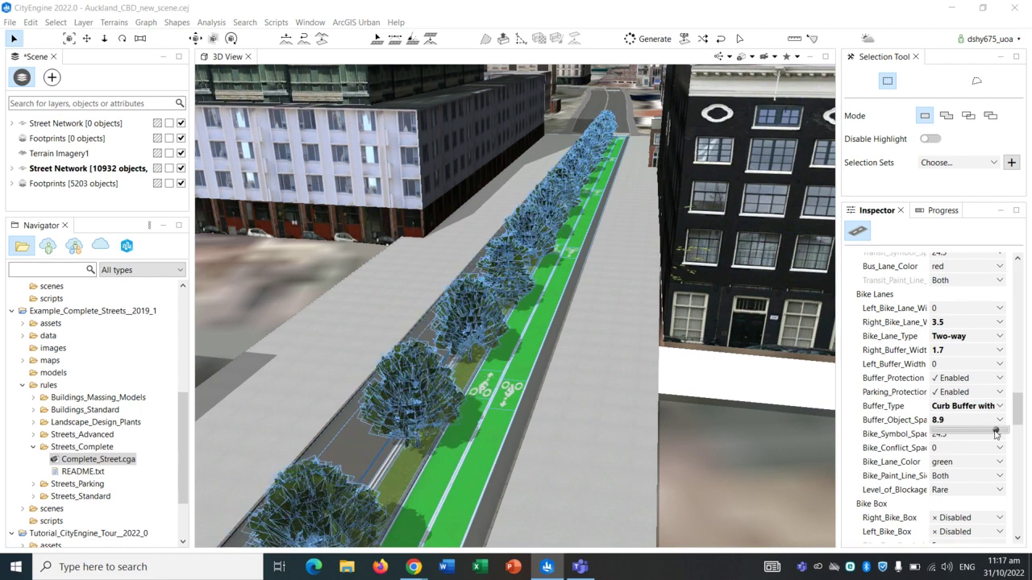
click(859, 419)
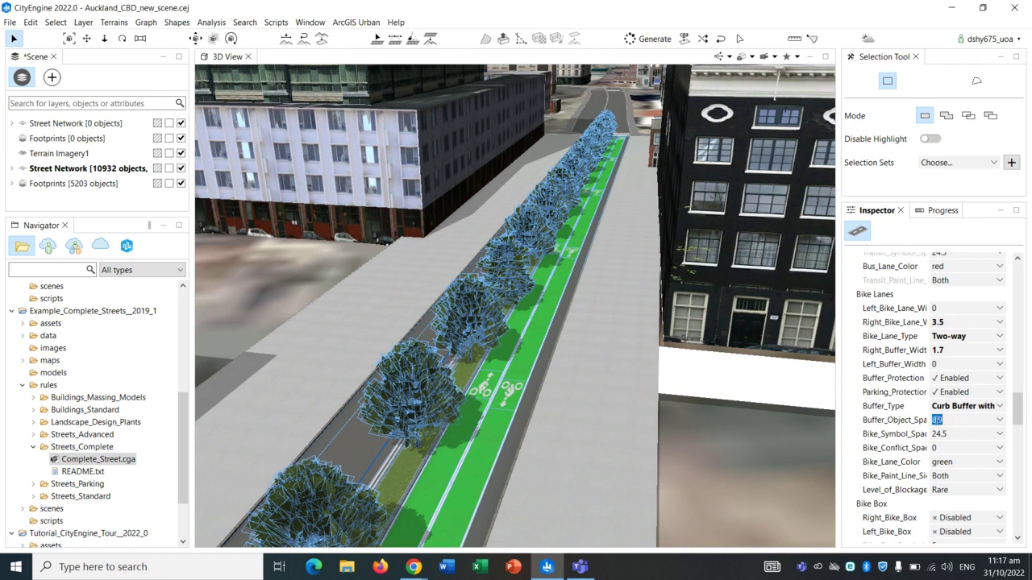
- Examine the remaining bike lane, bike box and sidewalk layout parameters and inspect the sidewalks on both sides of the street
scroll(939, 429, down, 1)
scroll(937, 479, down, 1)
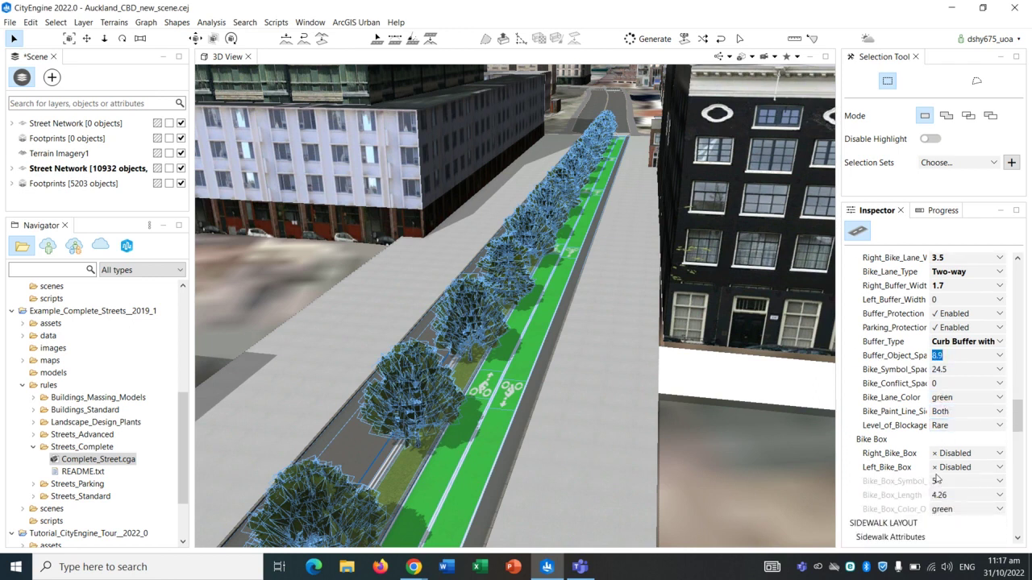
scroll(919, 461, down, 3)
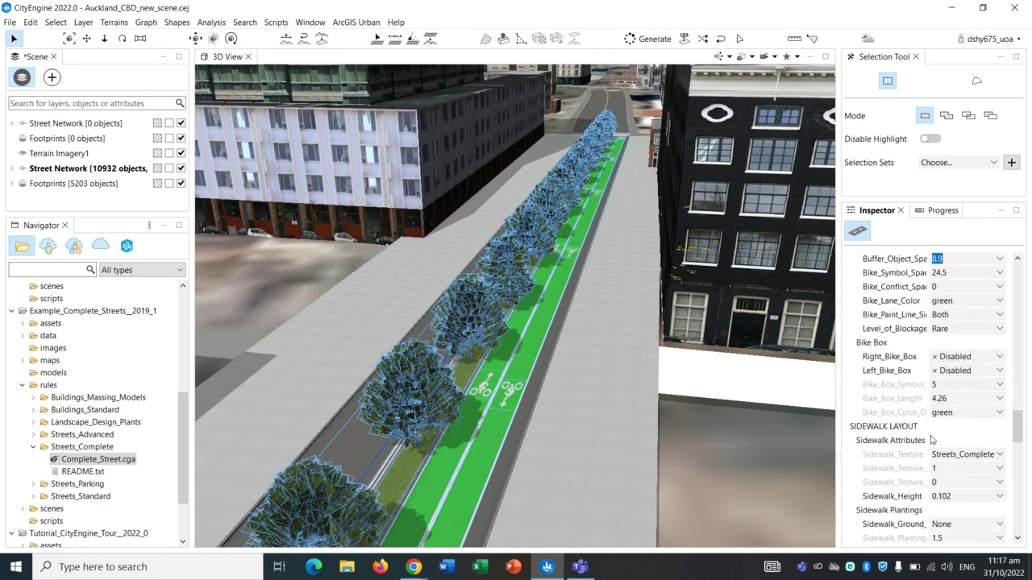
click(597, 405)
alt+drag(615, 414, 635, 416)
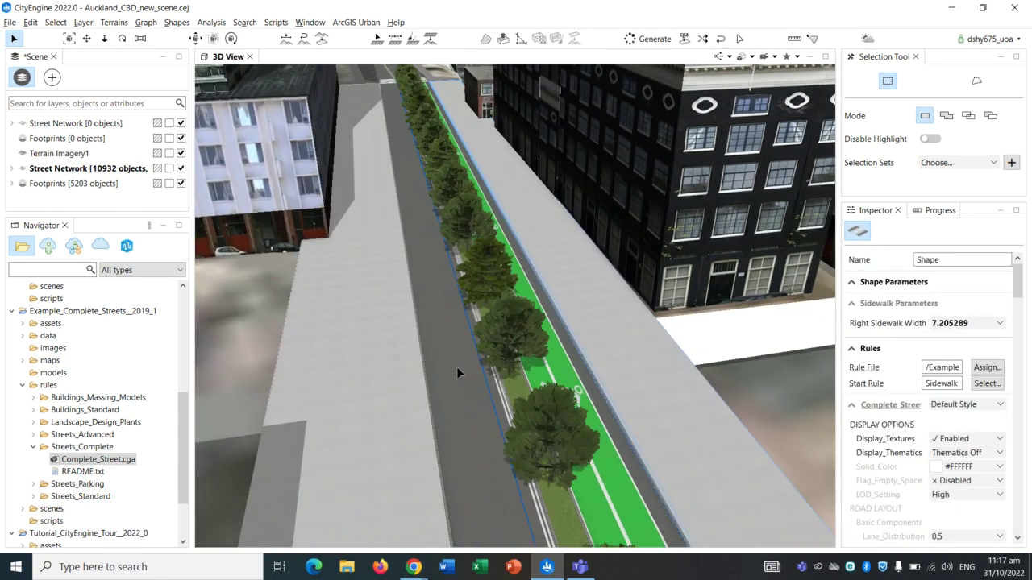
click(485, 339)
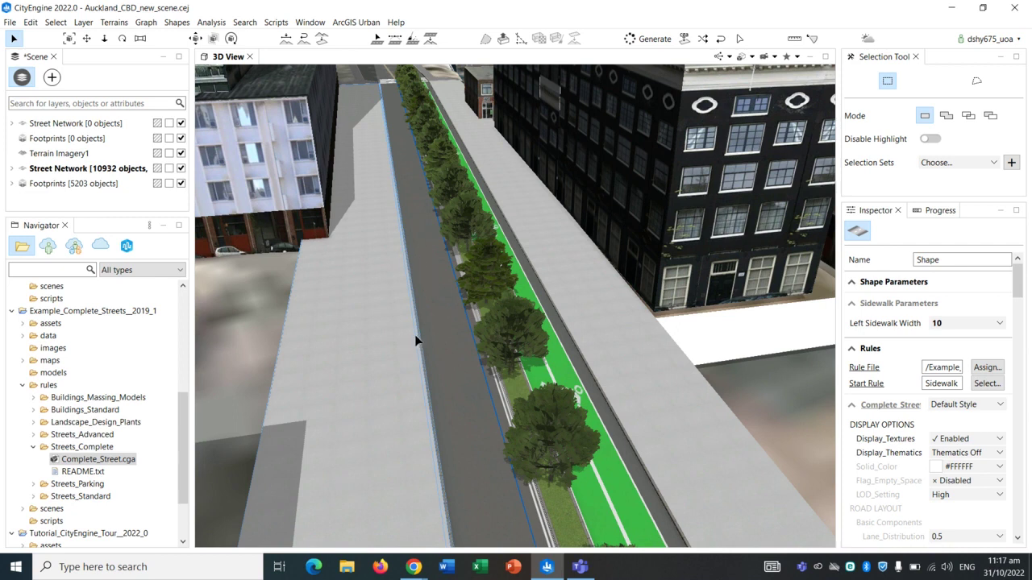
- Set the width of the right sidewalk, beside the bike lane, to 4.5
click(567, 235)
alt+drag(558, 256, 529, 256)
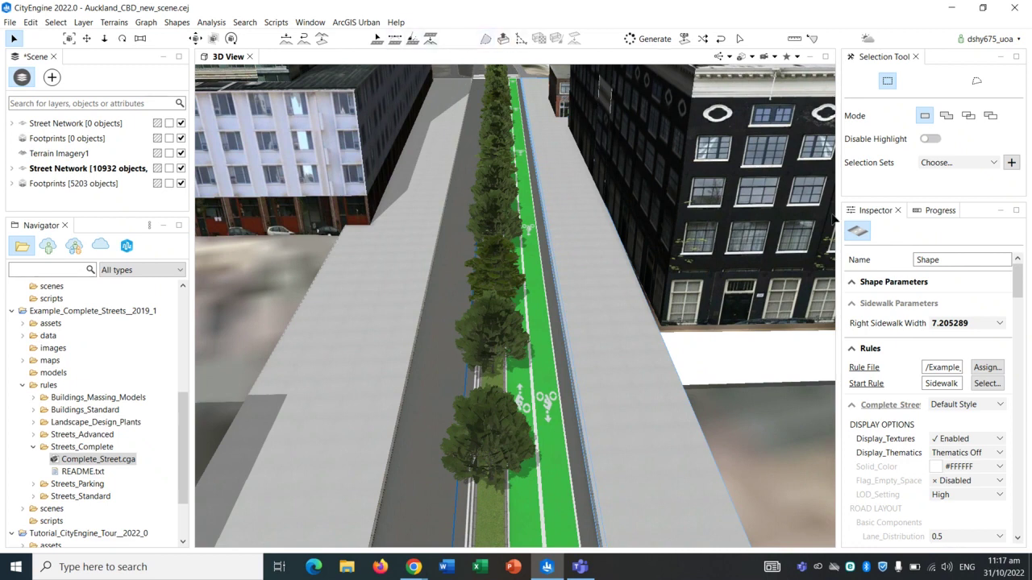
click(970, 323)
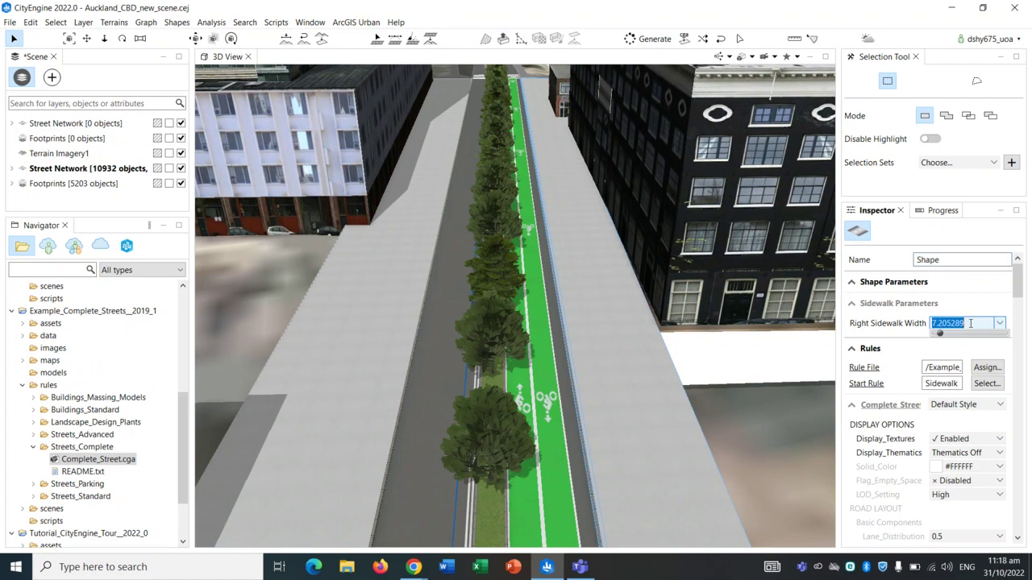
text(4.5)
key(Return)
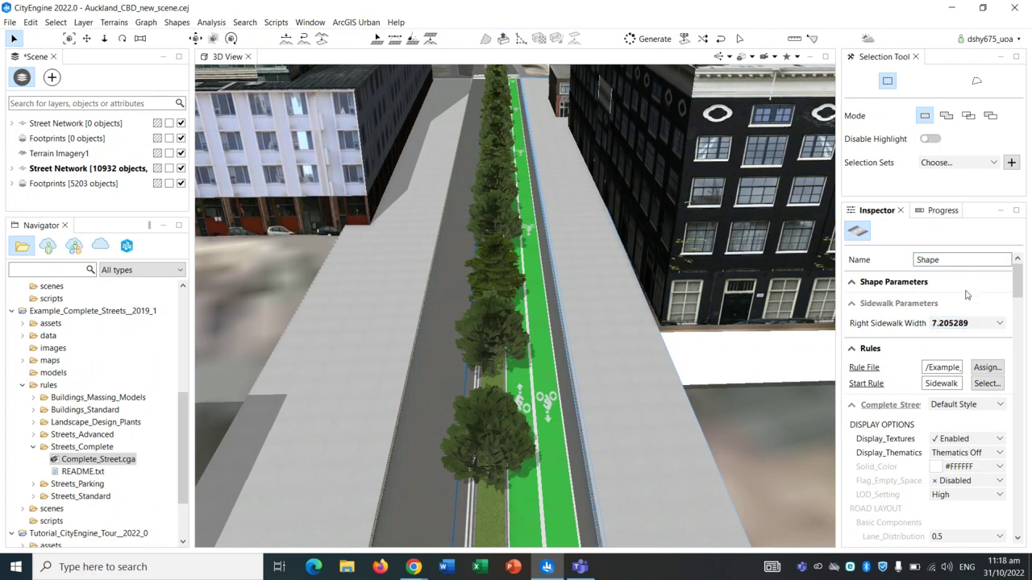
click(950, 324)
text(4.5)
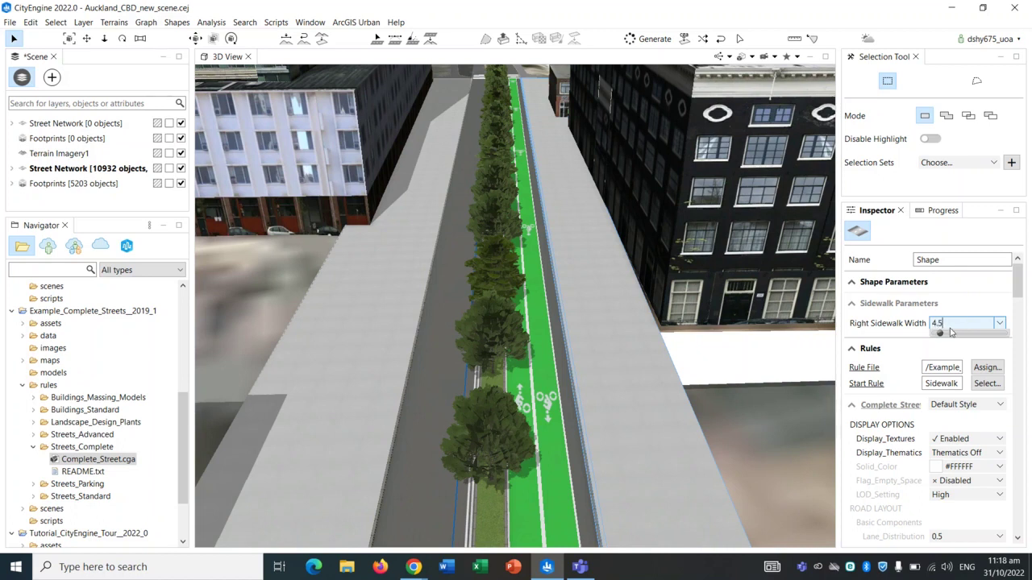
key(Return)
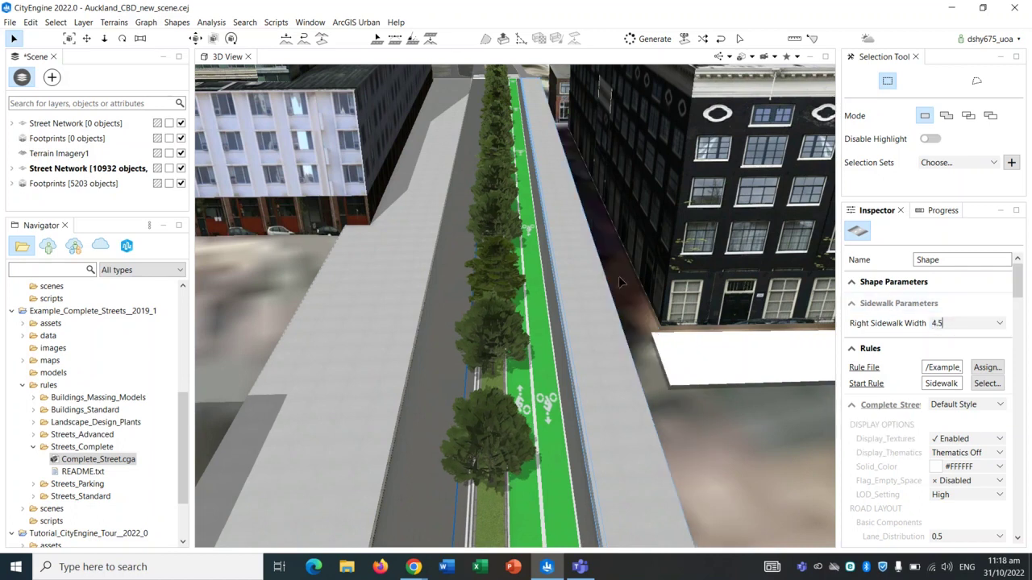
click(583, 278)
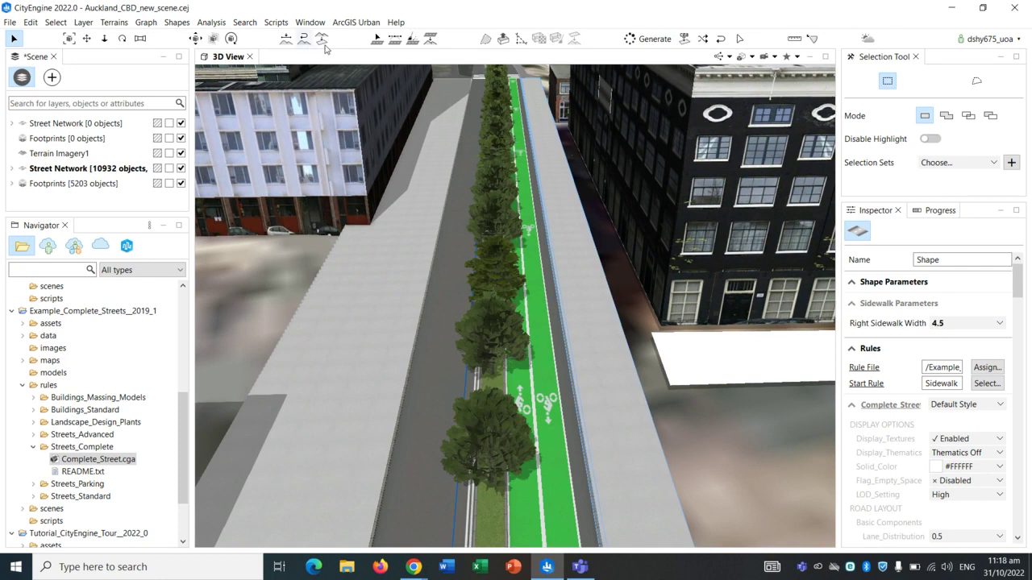
- Widen the roadway toward the black building by moving its bike-lane-side edge with the Edit Streets/Curves tool
click(395, 40)
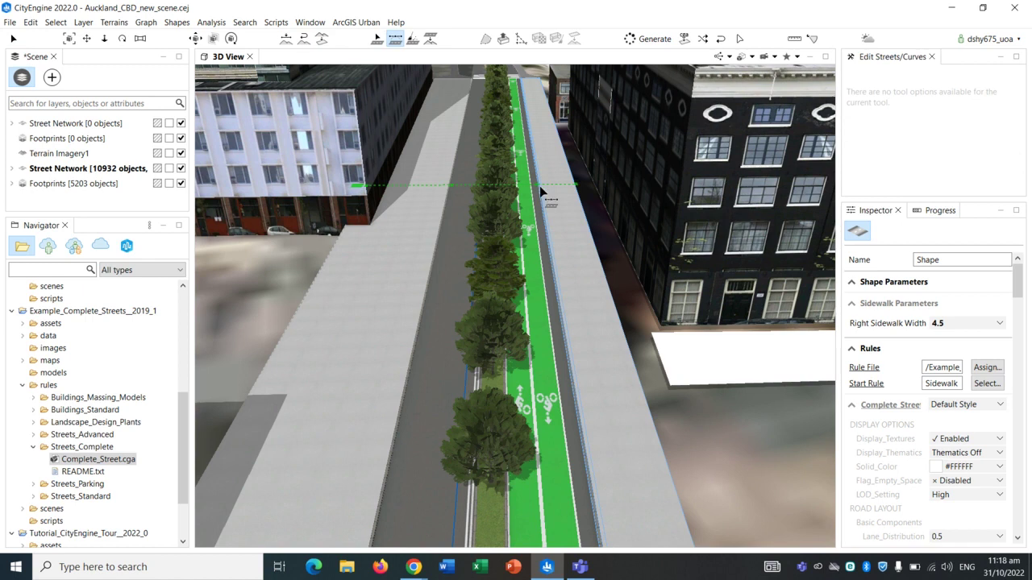
scroll(539, 185, up, 3)
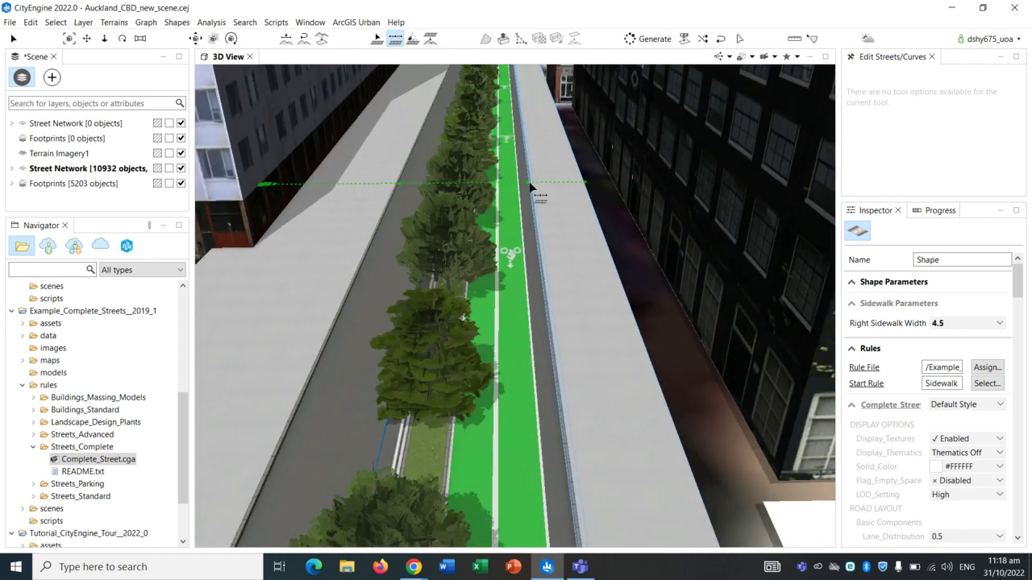
drag(527, 183, 565, 199)
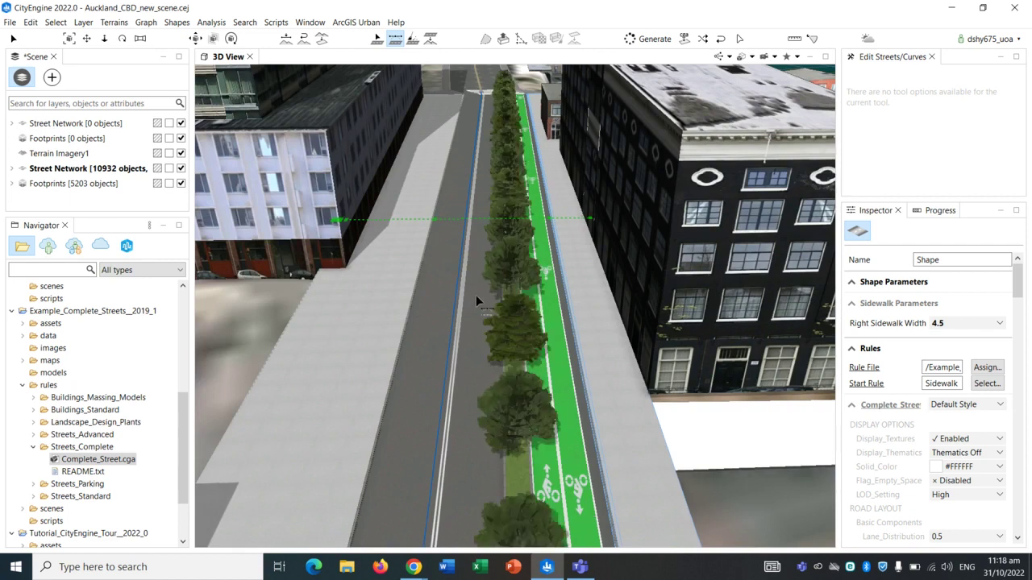
- Inspect the widened street from several angles and look through the rule parameters of the left sidewalk, opposite the bike lane
alt+drag(473, 286, 396, 276)
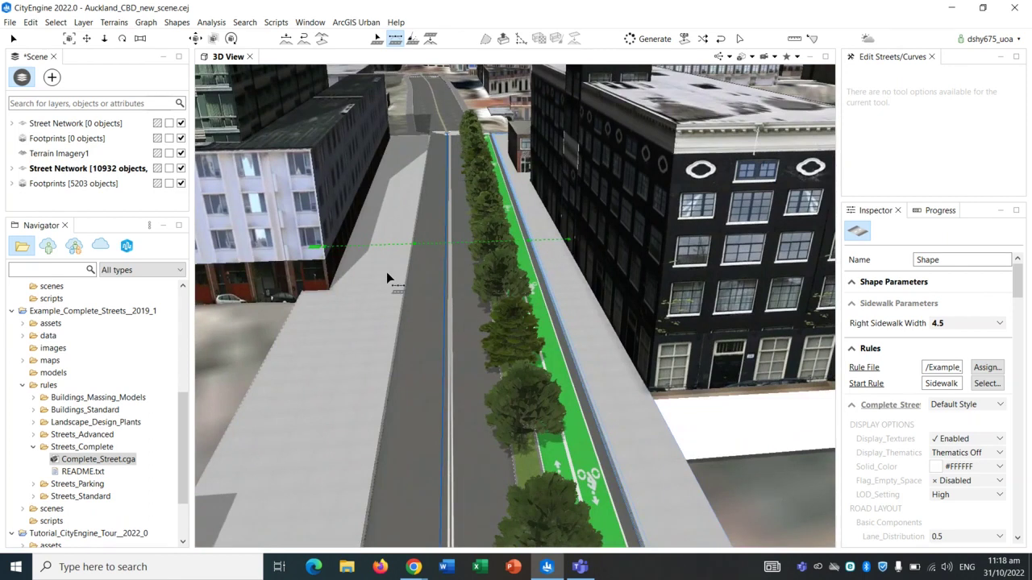
click(390, 255)
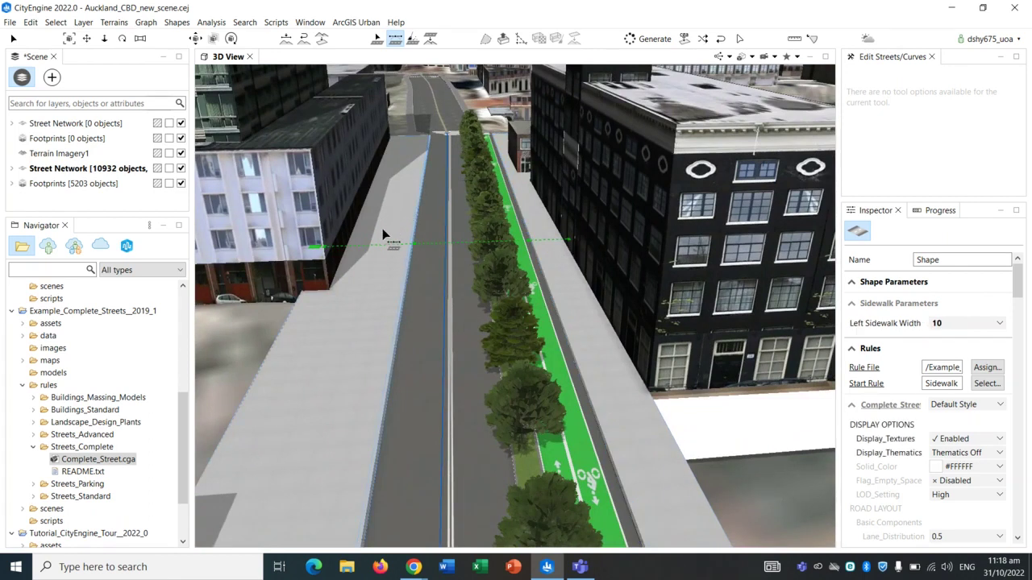
scroll(382, 231, down, 3)
scroll(423, 281, up, 2)
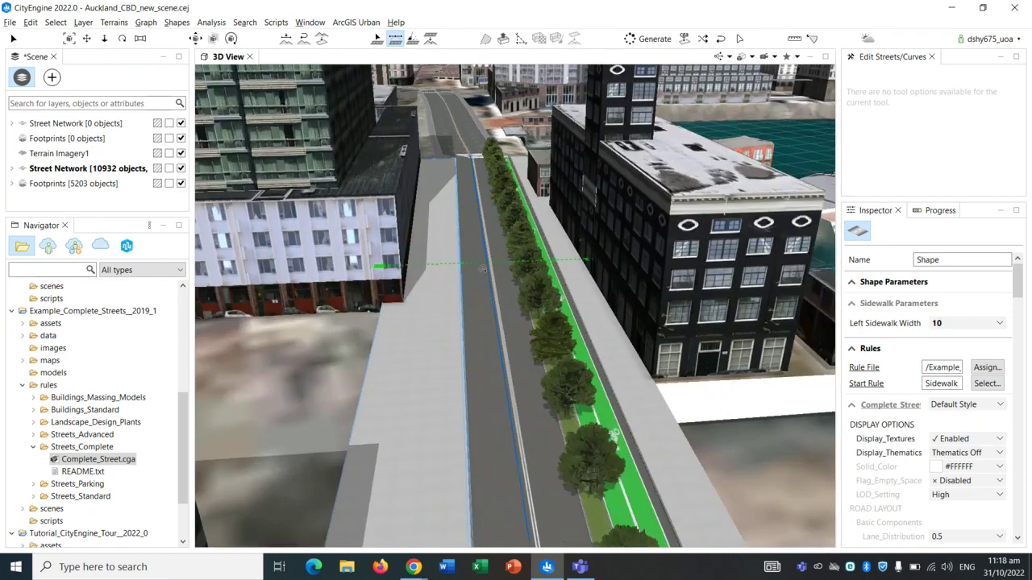
alt+drag(482, 269, 481, 341)
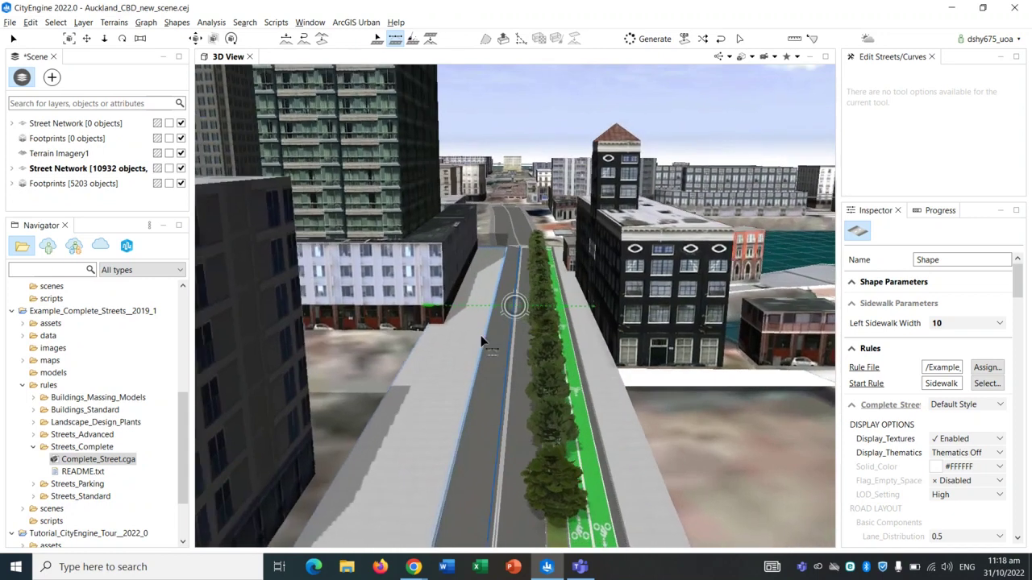
scroll(484, 342, down, 2)
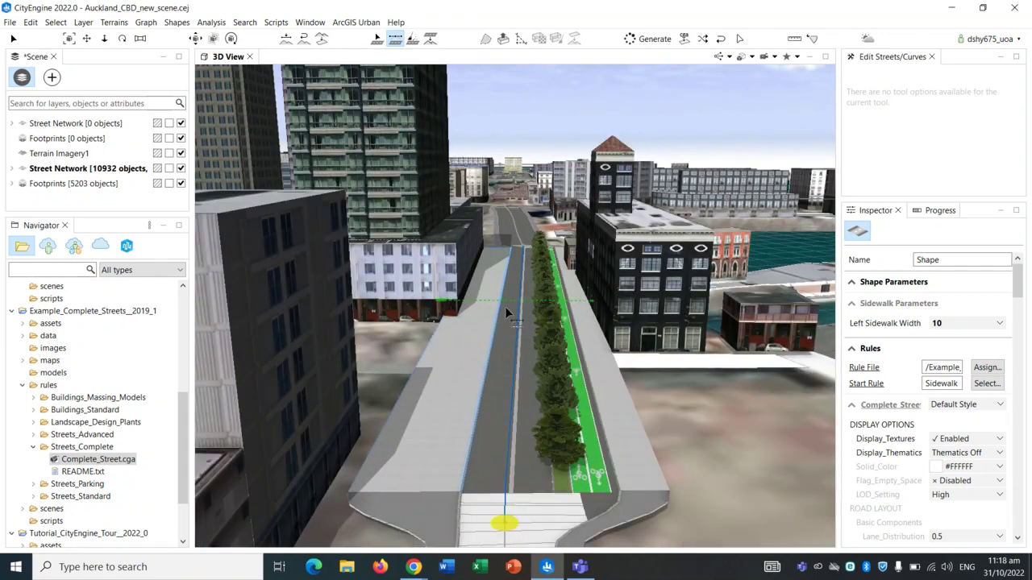
alt+drag(521, 272, 519, 299)
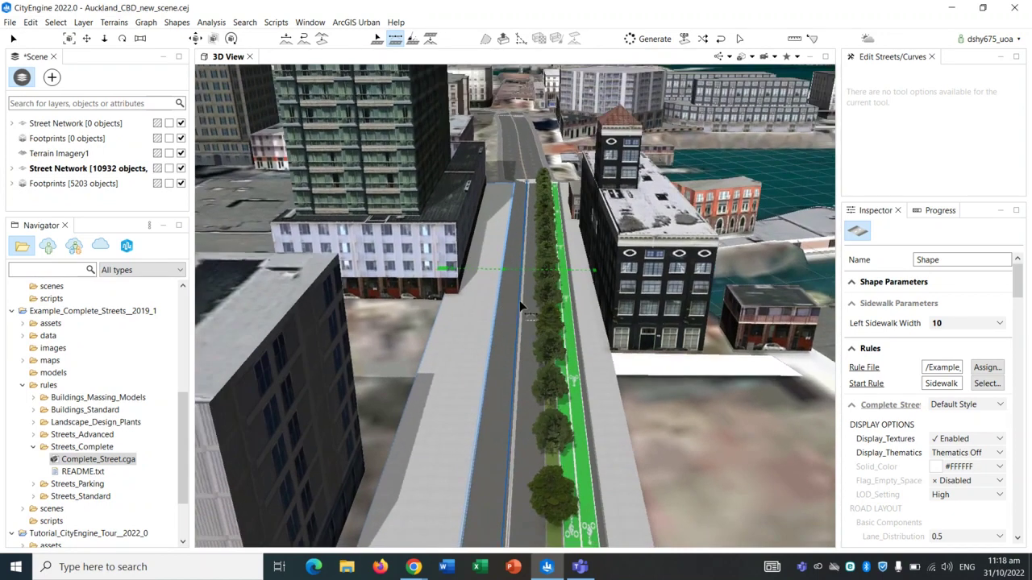
scroll(519, 301, down, 4)
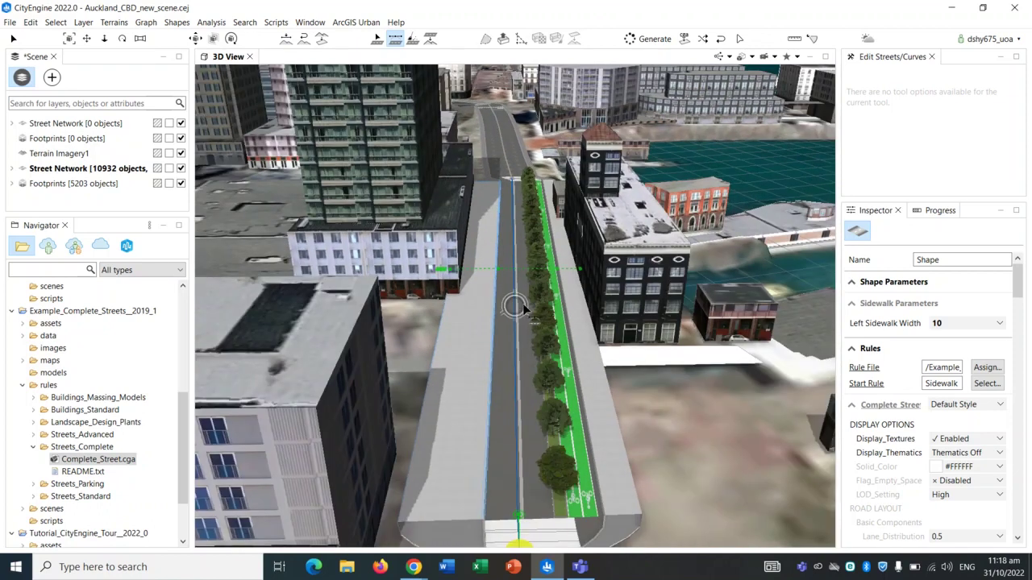
scroll(521, 307, up, 1)
key(alt)
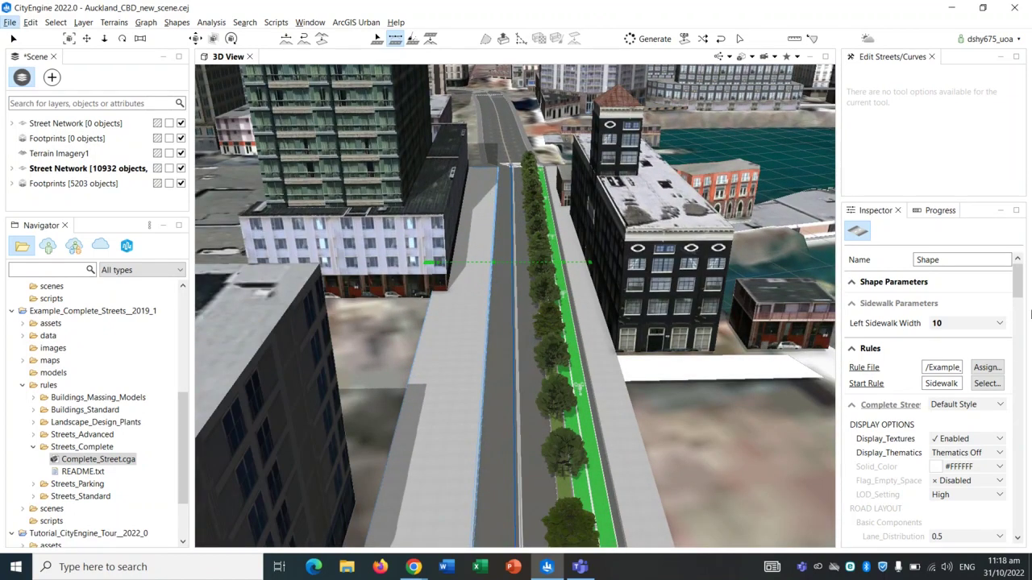
scroll(927, 362, down, 15)
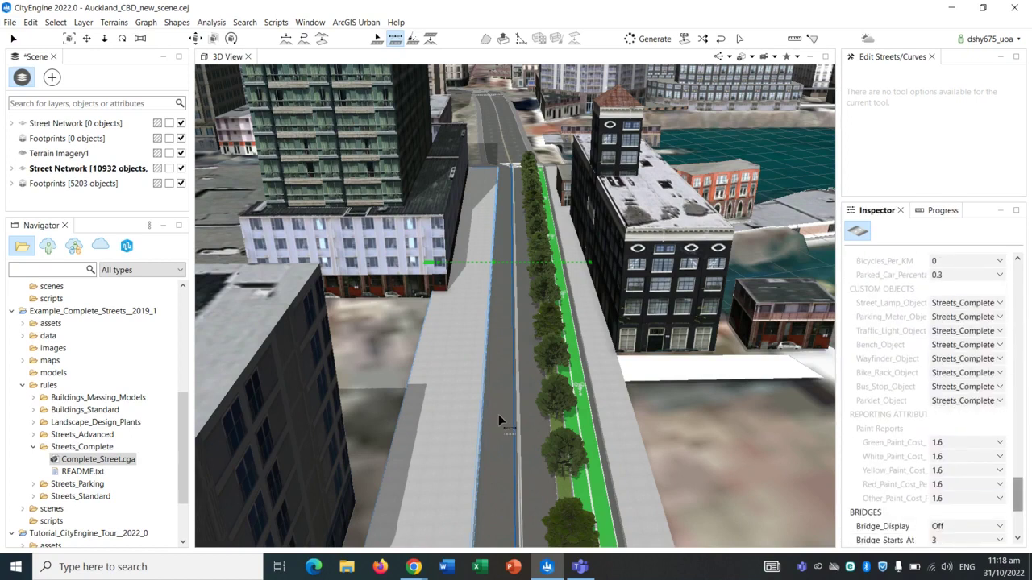
- Select the roadway segment with its bike lane and set its population to 151 vehicles per km
drag(500, 395, 532, 423)
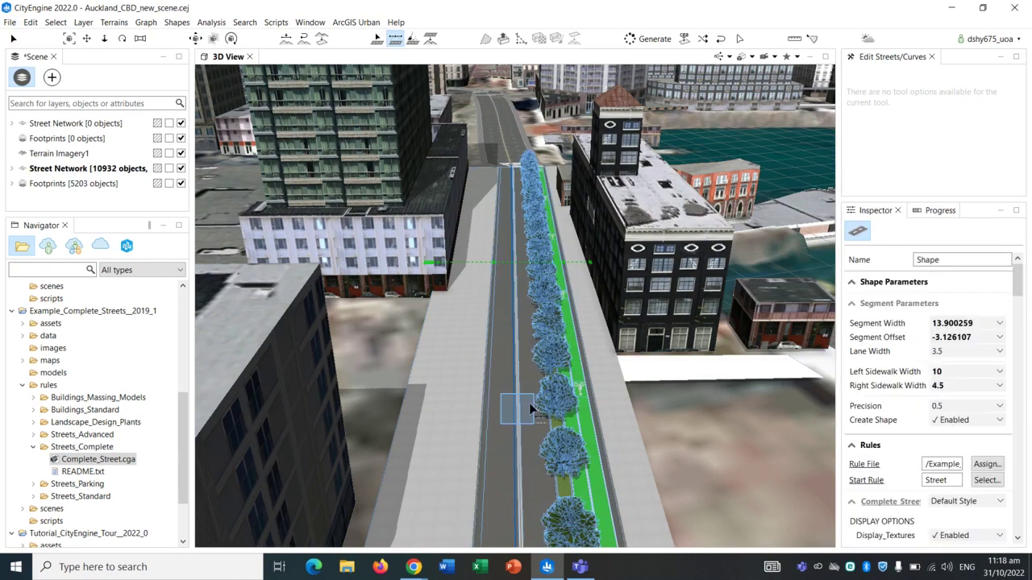
key(ctrl+shift+a)
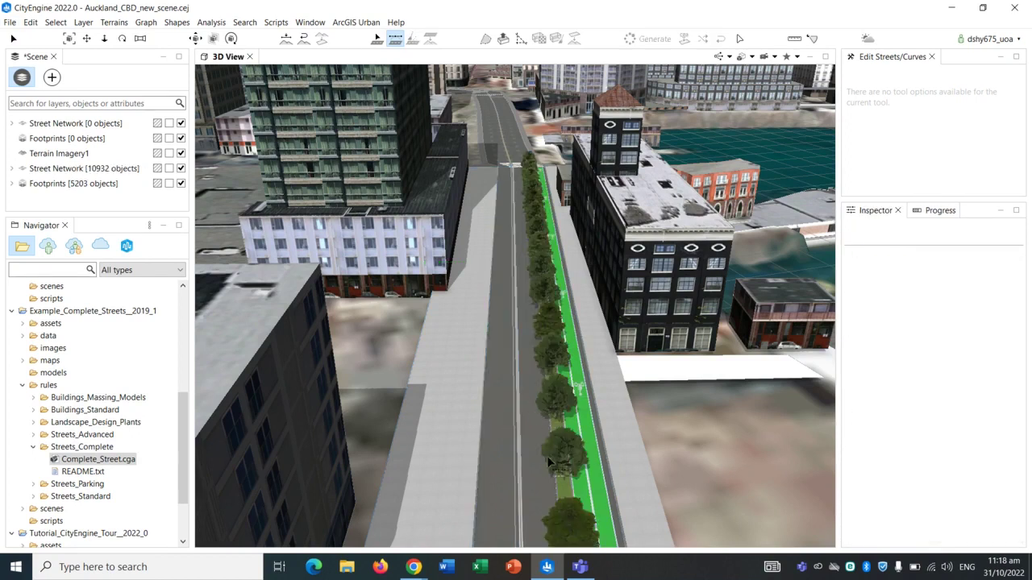
drag(533, 455, 501, 420)
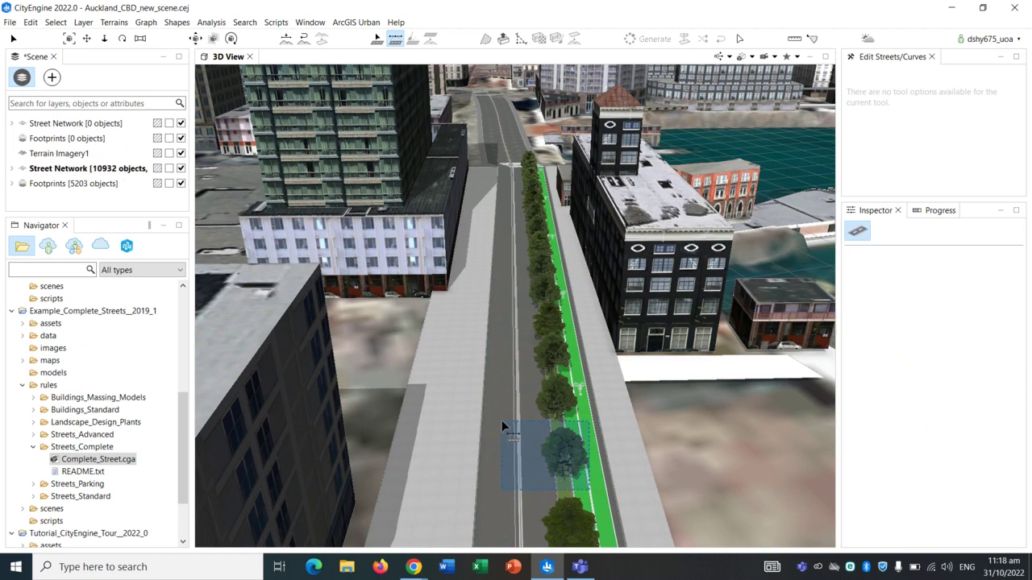
scroll(927, 399, down, 15)
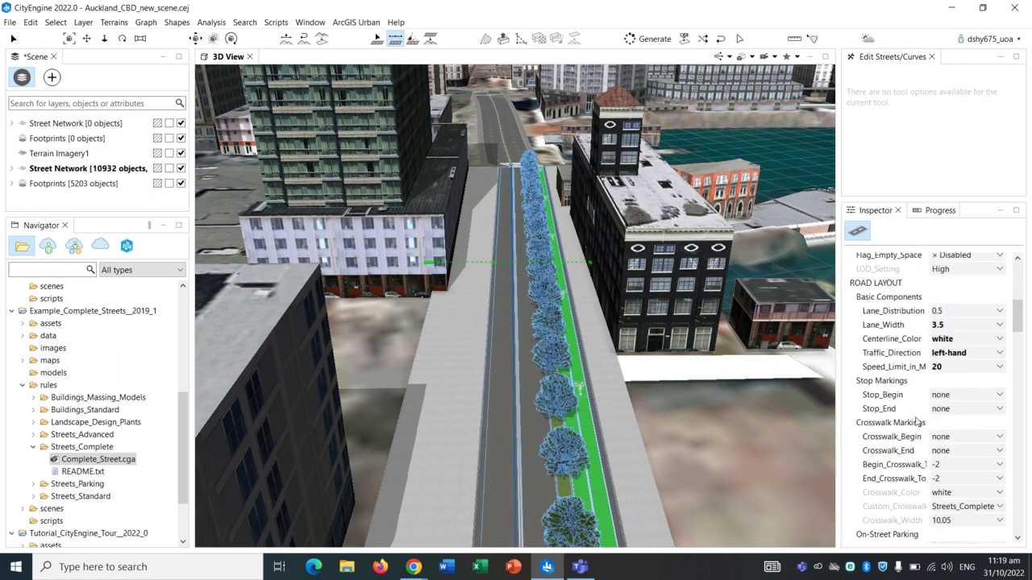
scroll(967, 388, down, 12)
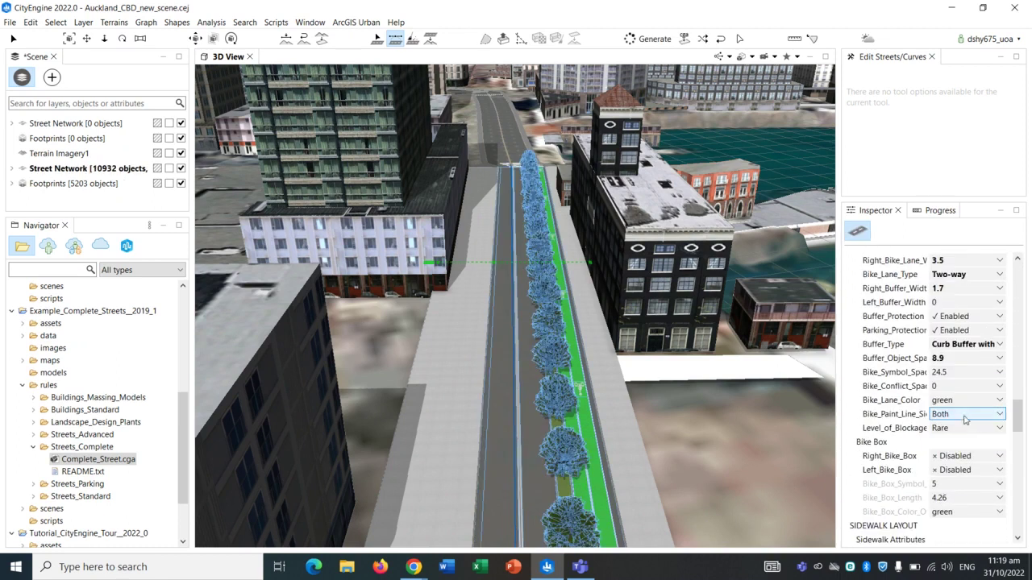
scroll(959, 403, down, 6)
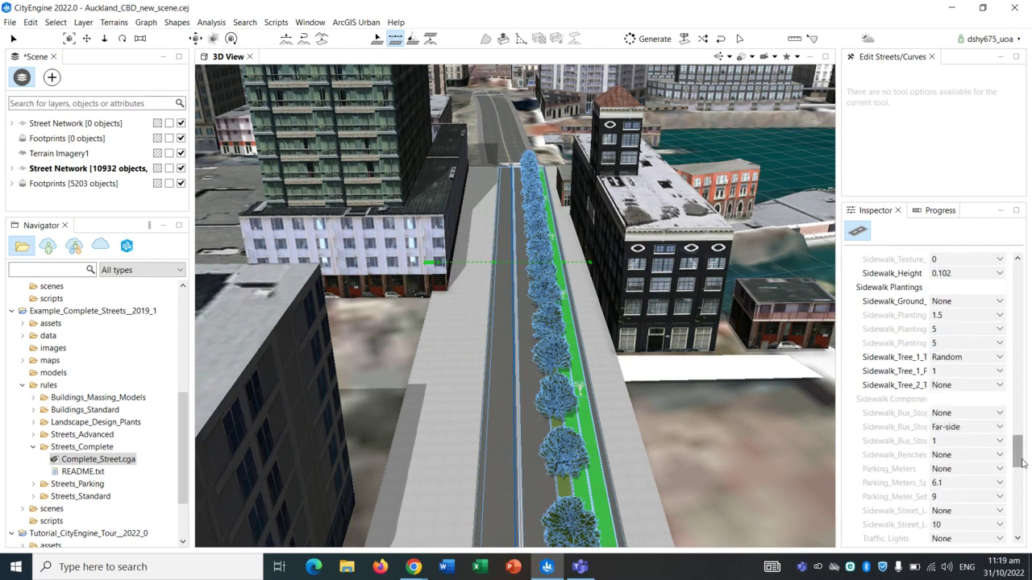
scroll(969, 412, down, 7)
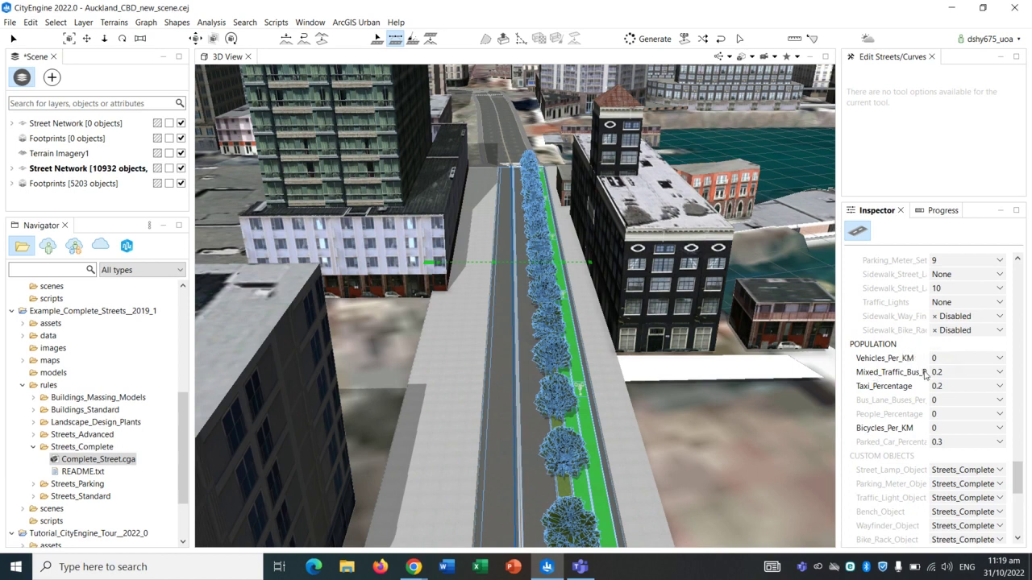
click(999, 359)
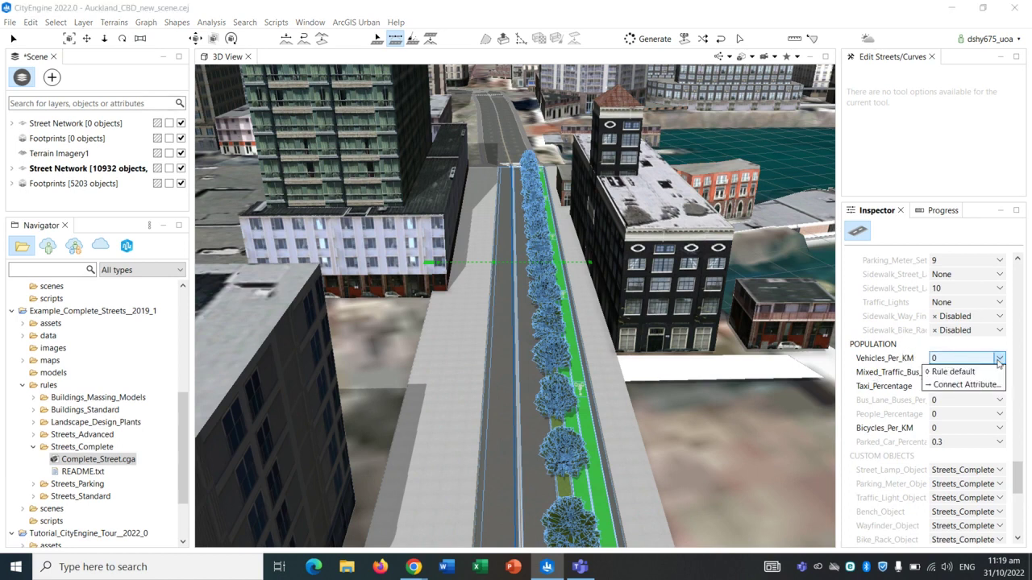
click(946, 361)
drag(937, 368, 976, 372)
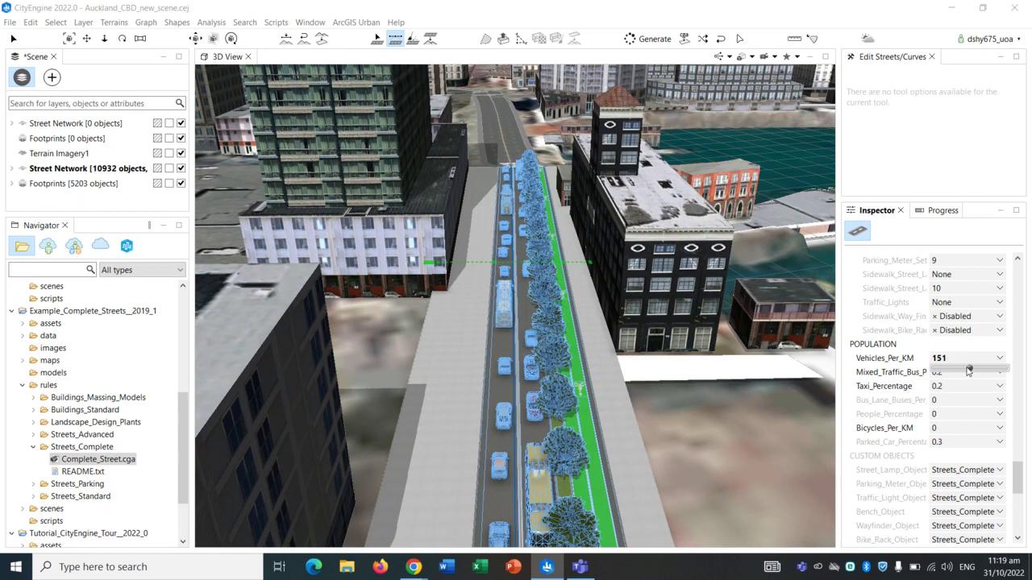
click(967, 360)
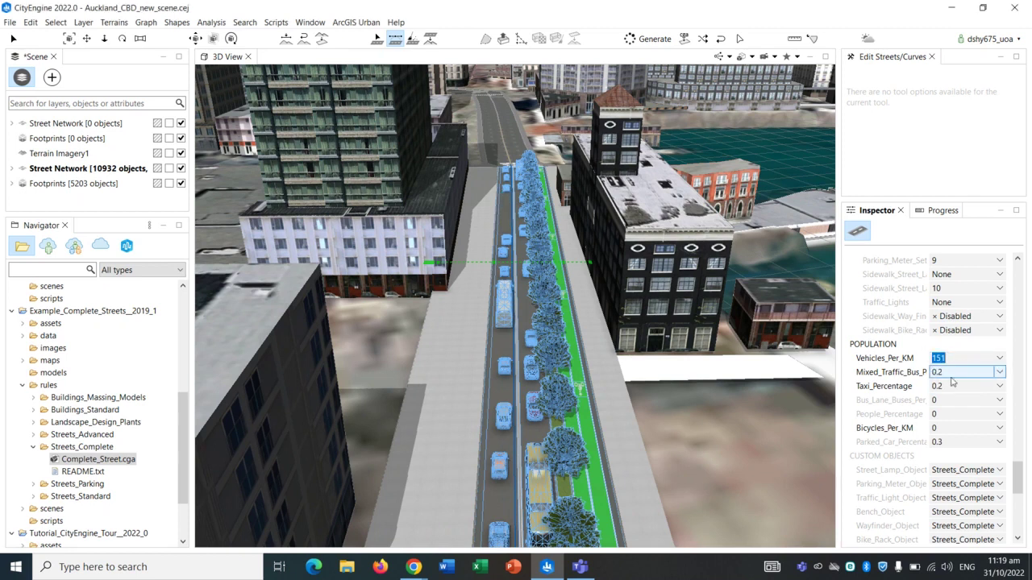
- Set the roadway's mixed-traffic bus percentage to 0 and its bicycles per km to 81
click(951, 375)
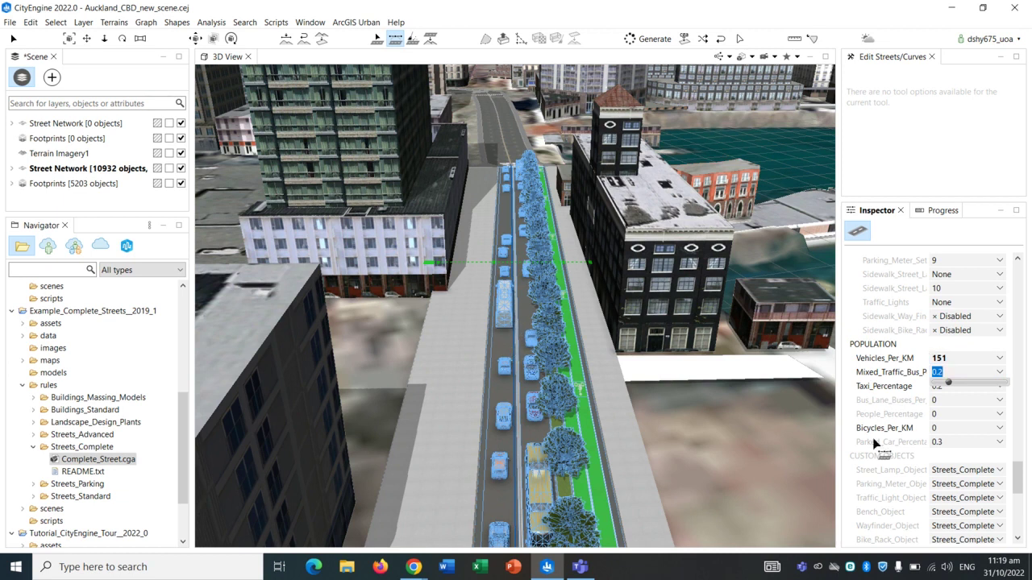
click(949, 384)
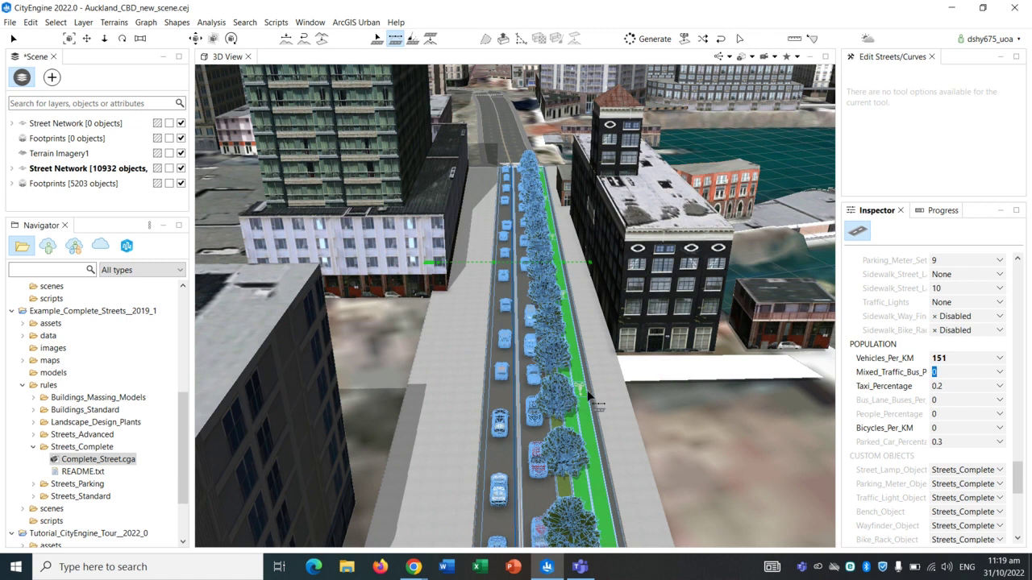
click(950, 431)
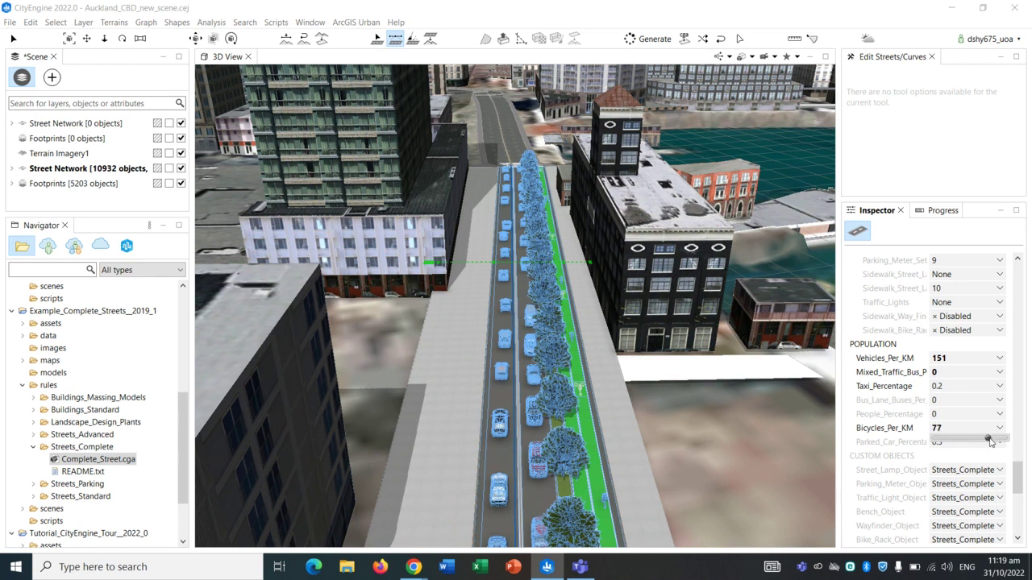
drag(990, 442, 993, 442)
scroll(957, 430, down, 3)
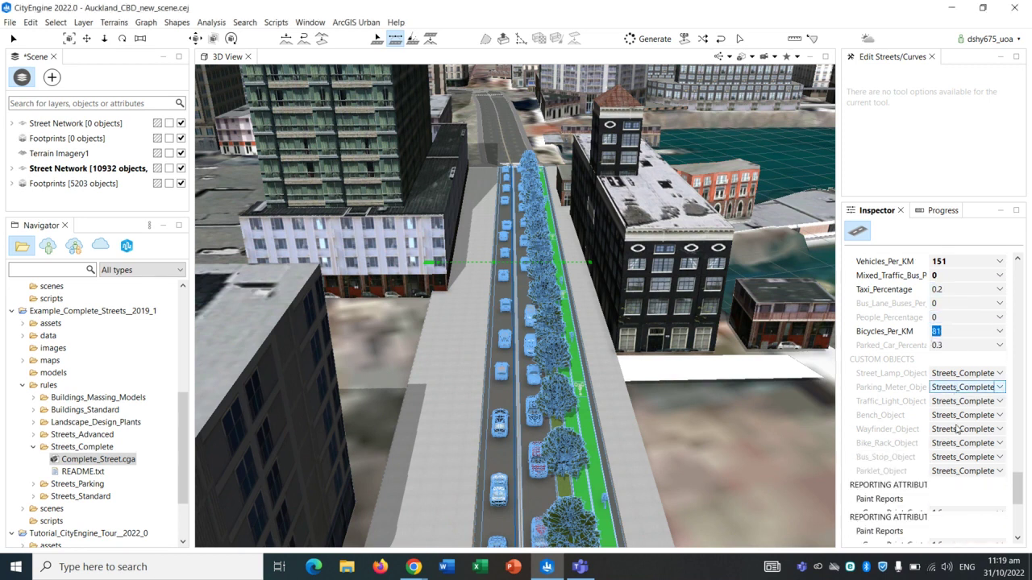
scroll(956, 430, down, 3)
scroll(952, 483, up, 2)
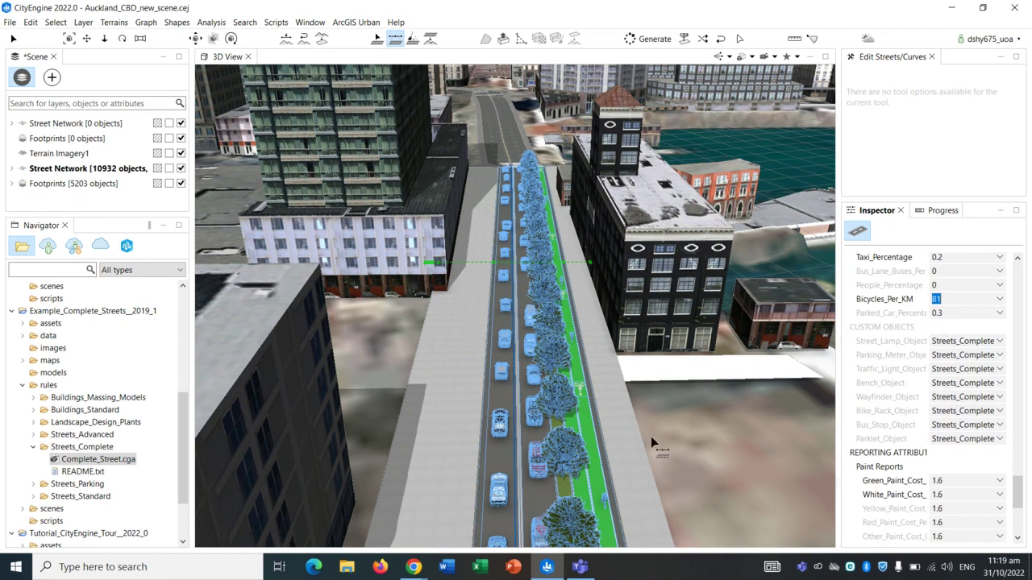
- Use the Selection tool to check the shape types of the sidewalks and roadway, finishing with the left sidewalk selected
click(14, 39)
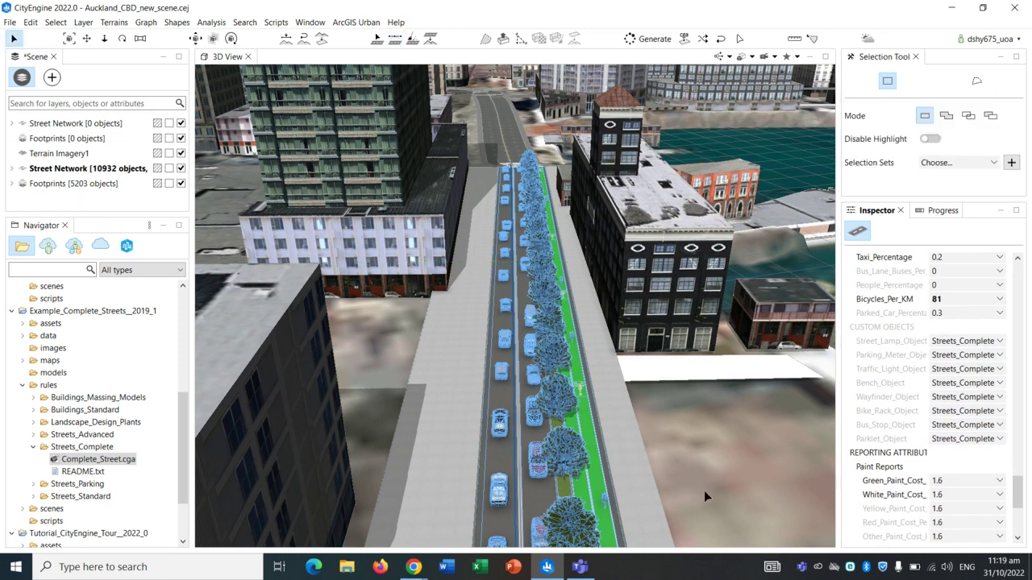
click(451, 441)
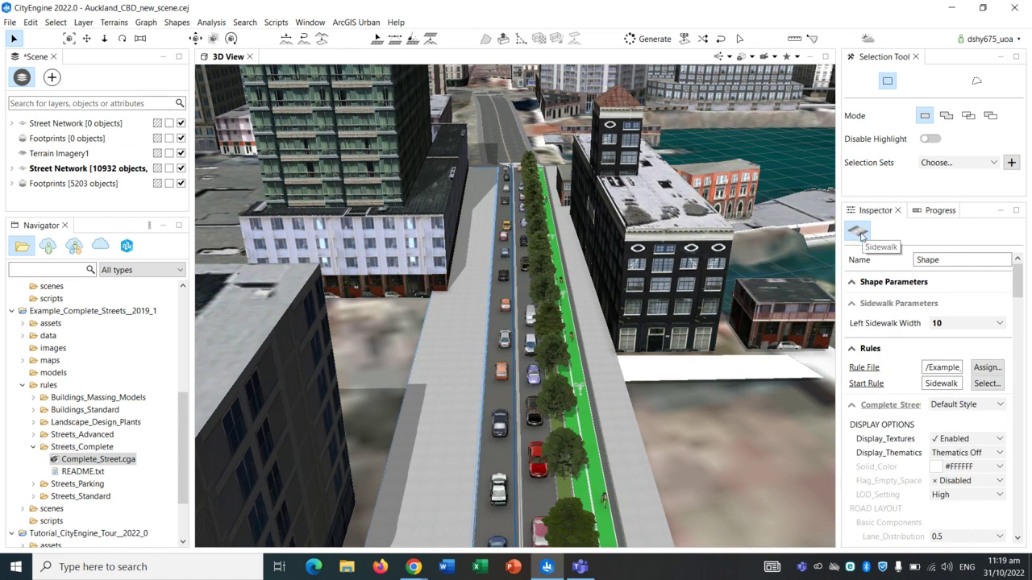
click(576, 486)
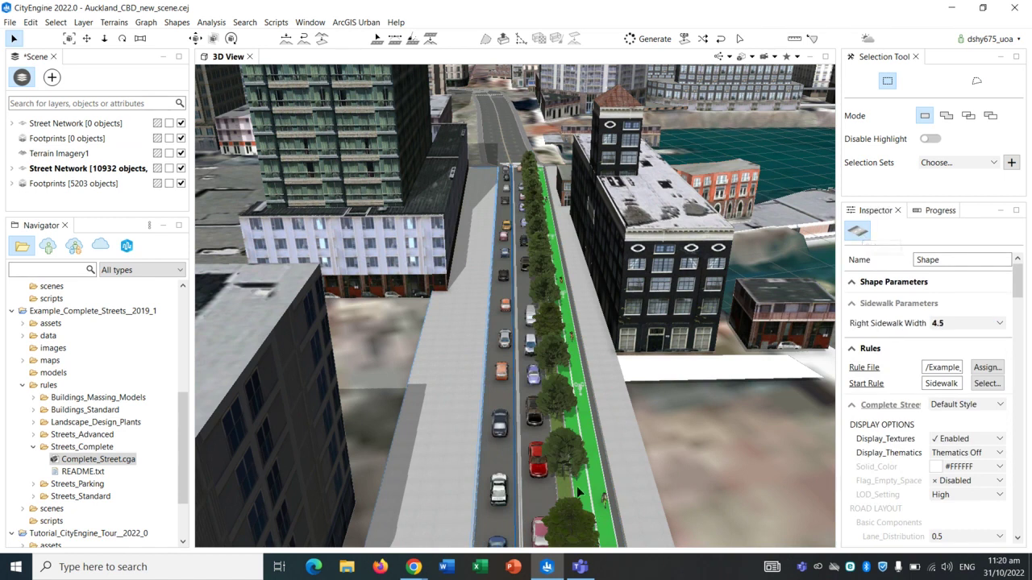
click(498, 476)
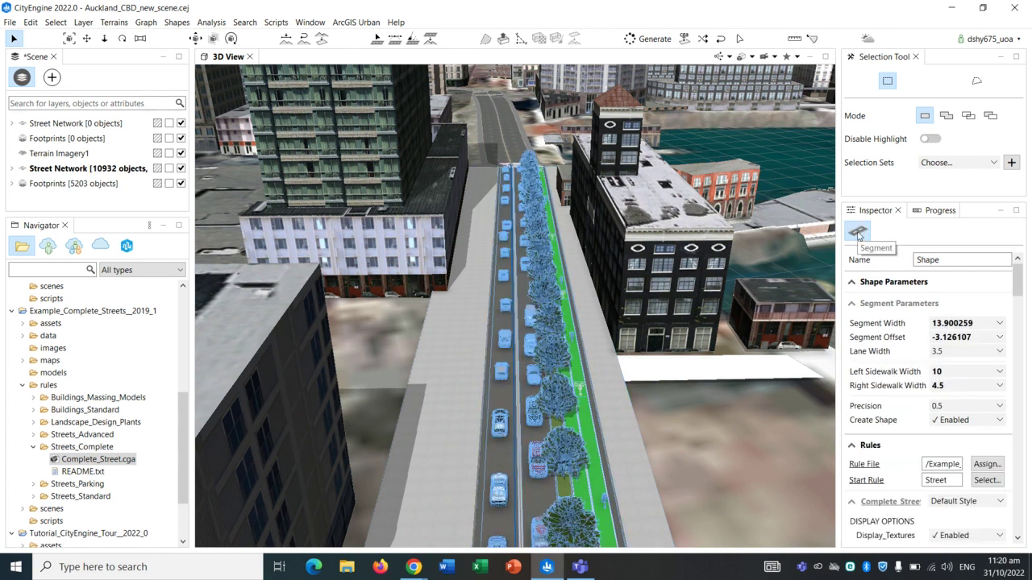
click(434, 400)
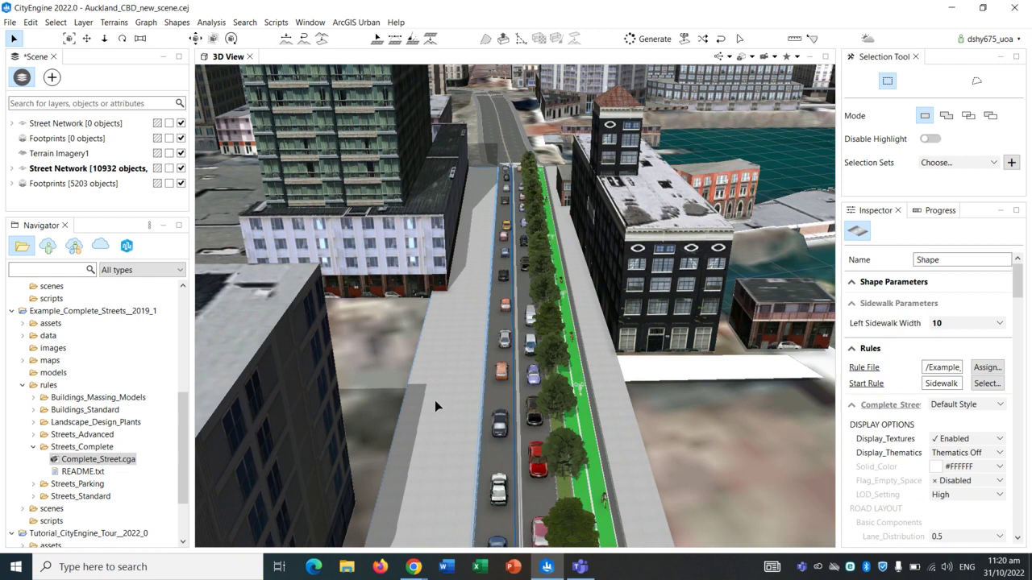
- Set the ground cover of the left sidewalk's plantings to Bermuda 1
scroll(949, 424, down, 15)
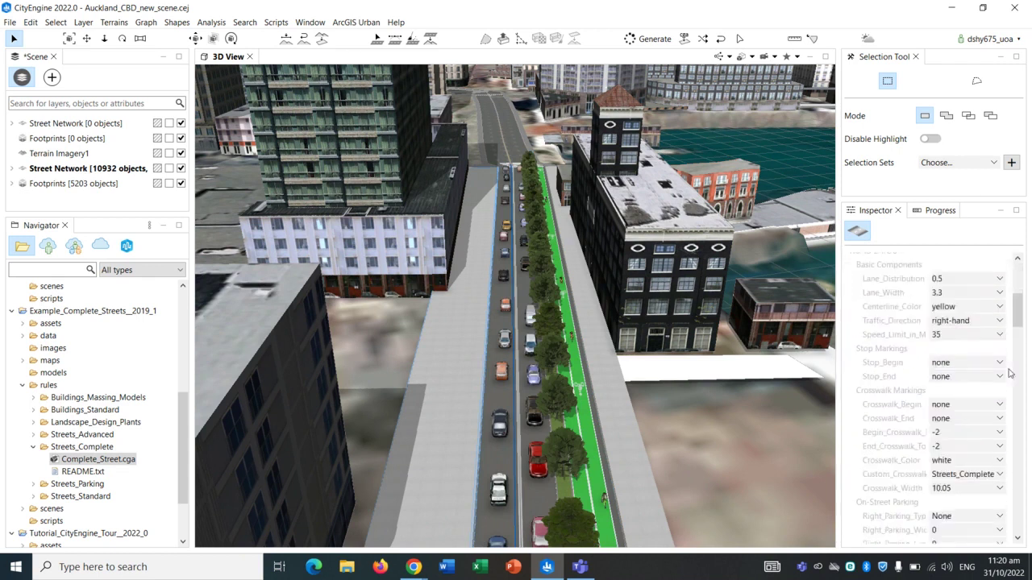
scroll(995, 415, down, 5)
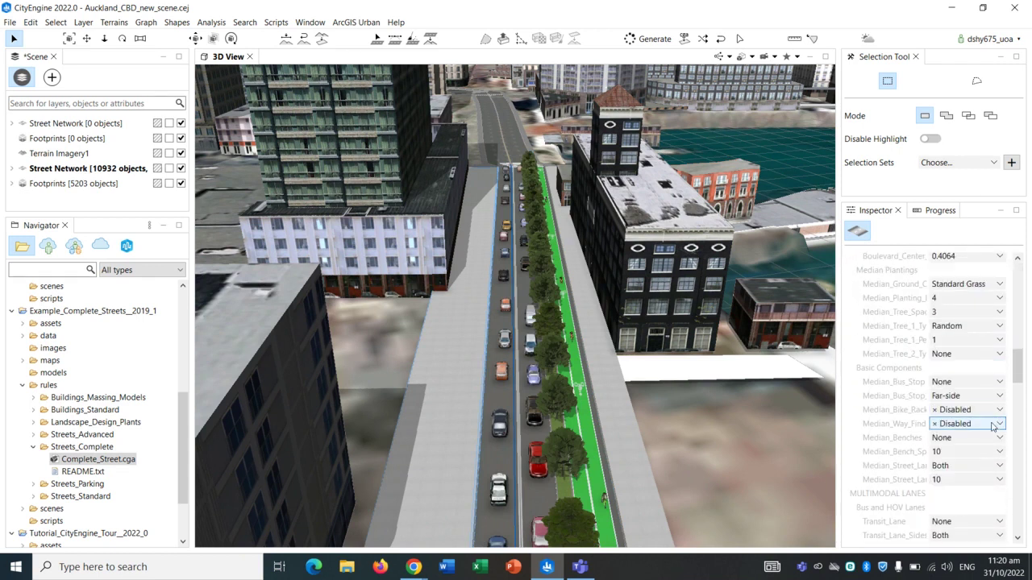
drag(1021, 392, 1019, 445)
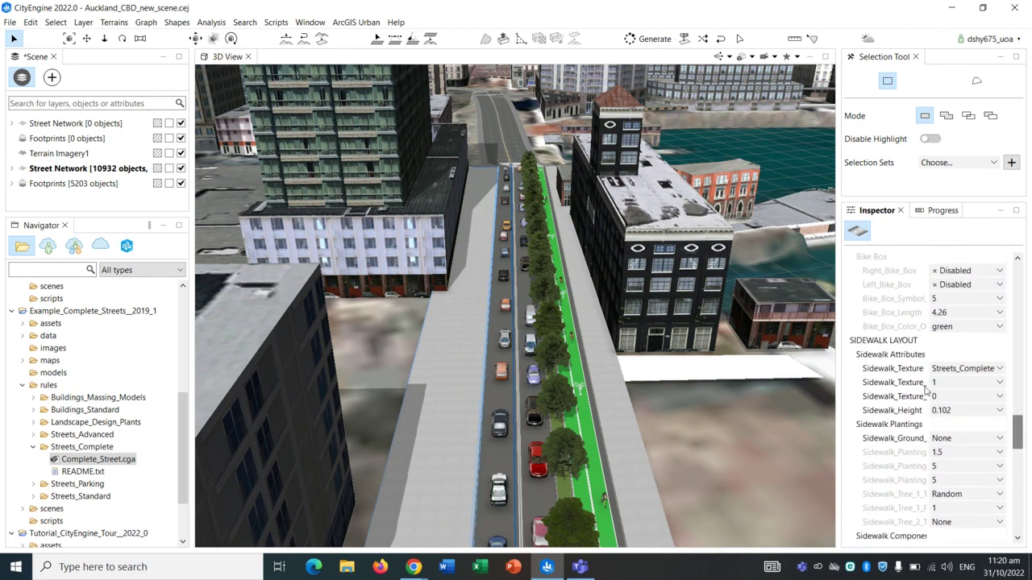
click(998, 368)
click(996, 369)
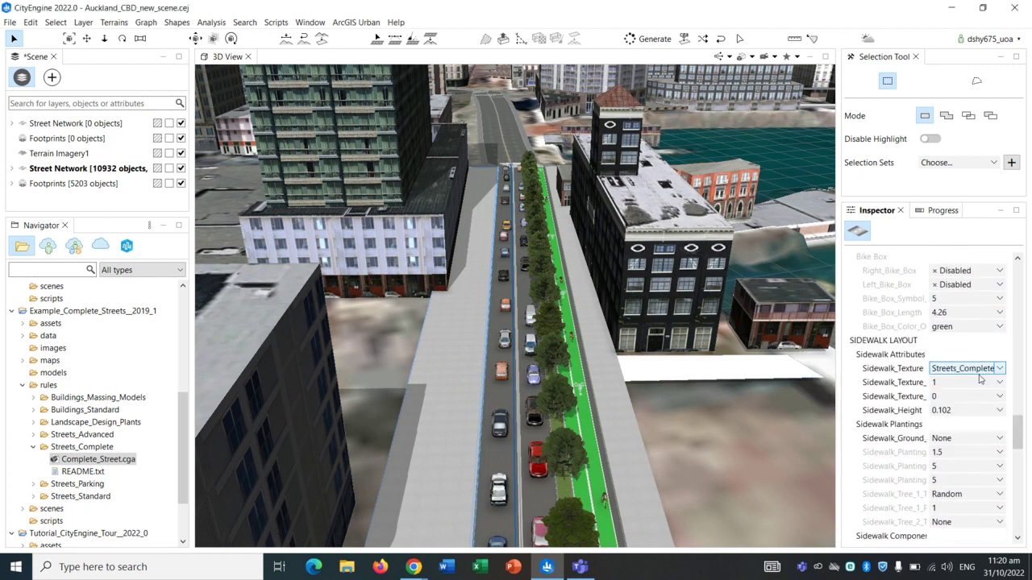
click(991, 440)
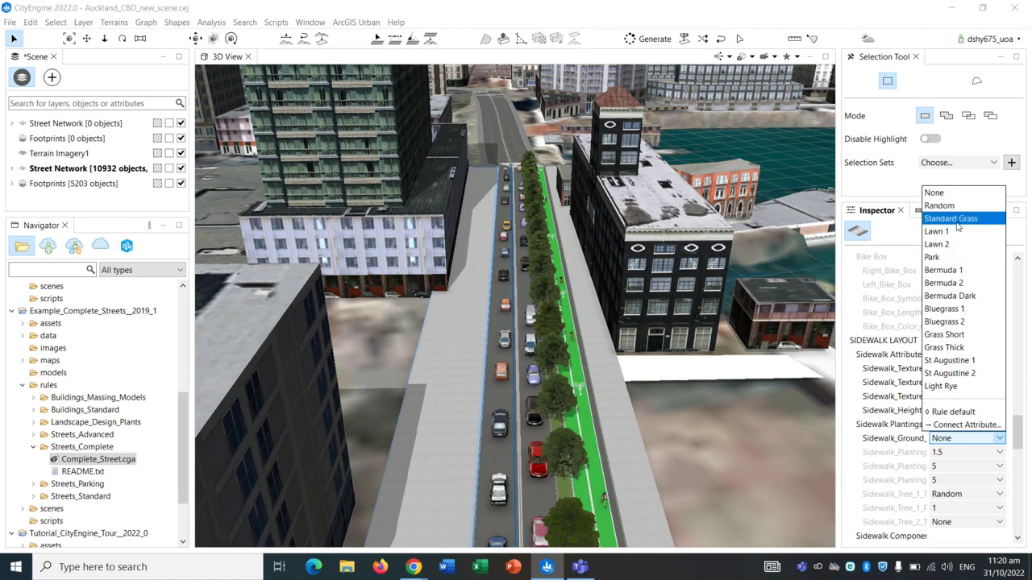
click(961, 272)
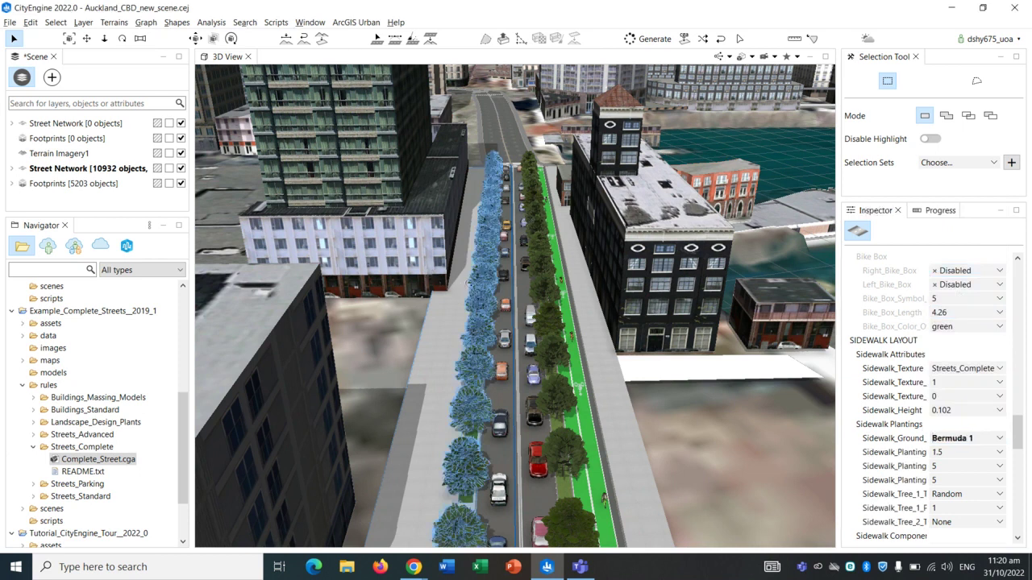
- Set the left sidewalk's bus stop component to Both
scroll(460, 297, up, 5)
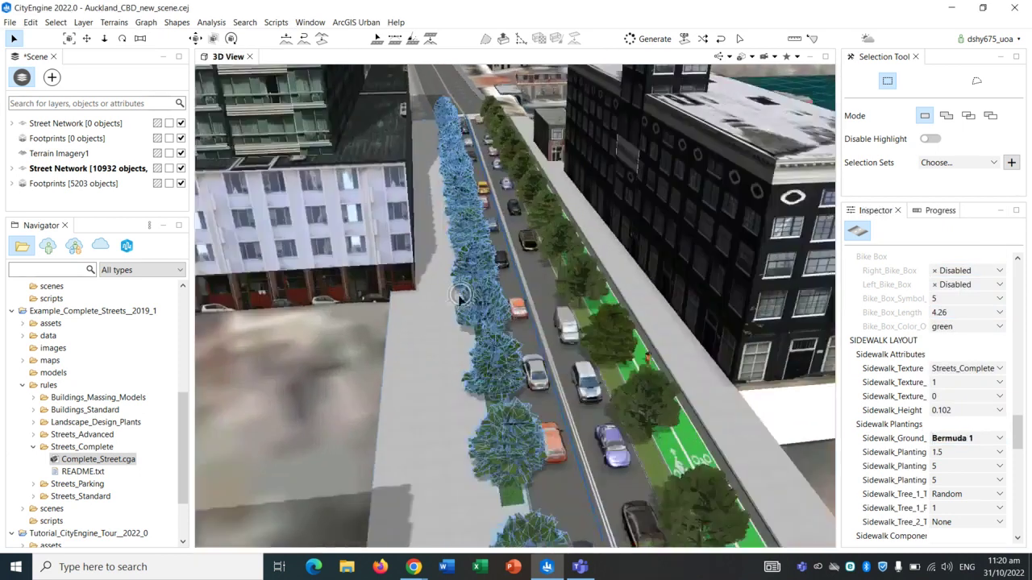
middle_drag(458, 297, 403, 301)
scroll(458, 309, up, 2)
scroll(967, 393, down, 3)
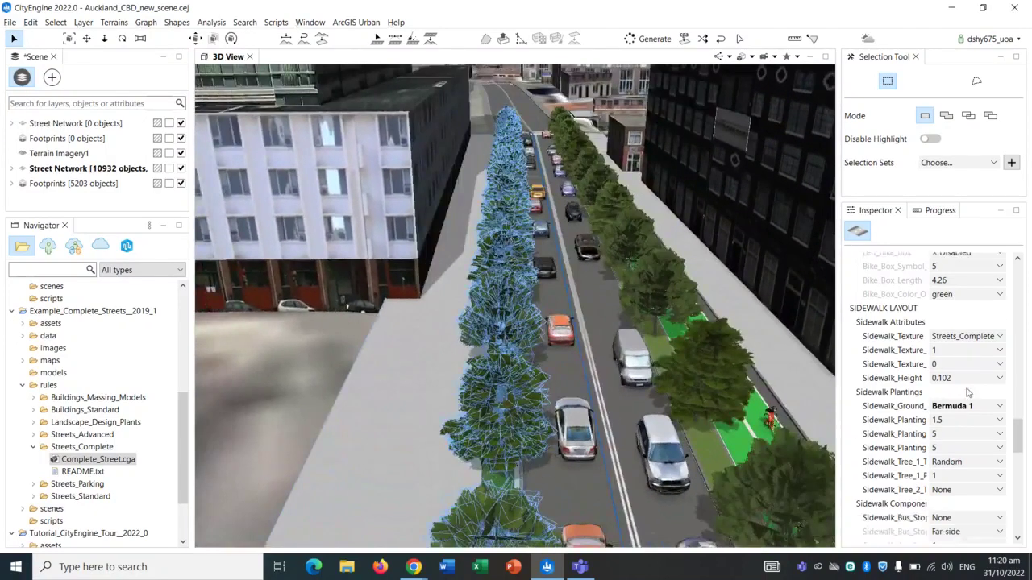
scroll(937, 392, down, 1)
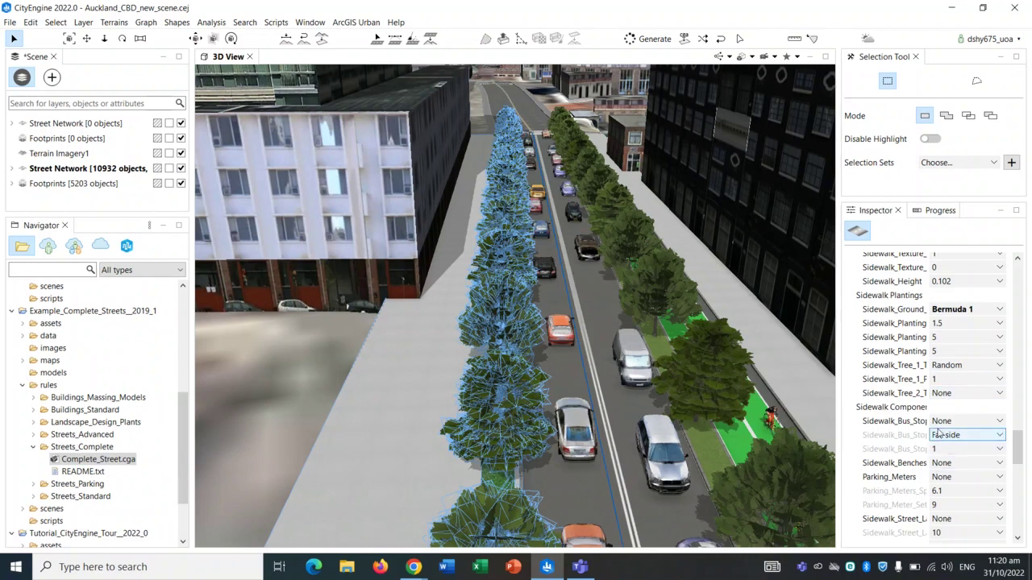
click(946, 422)
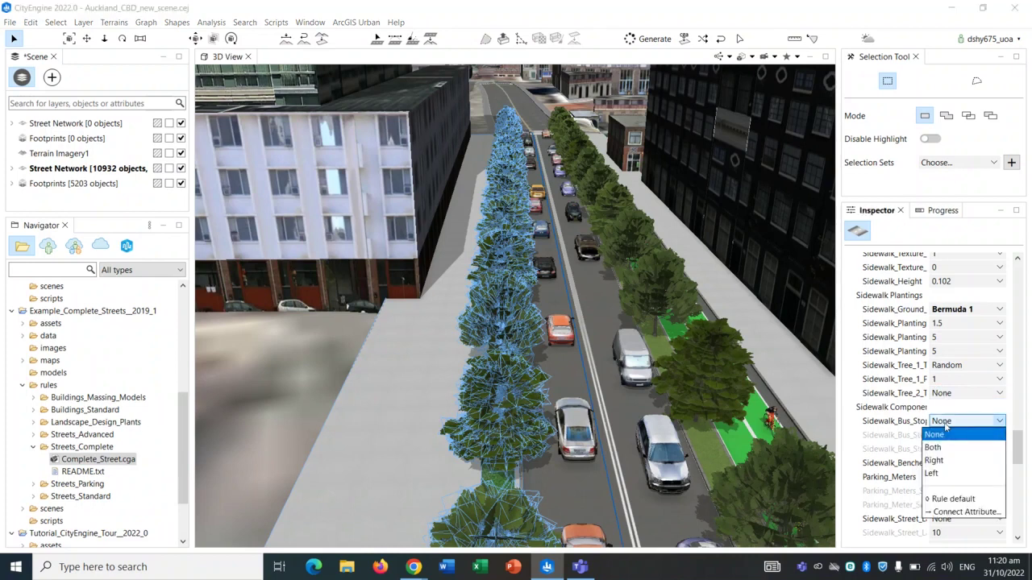
click(945, 448)
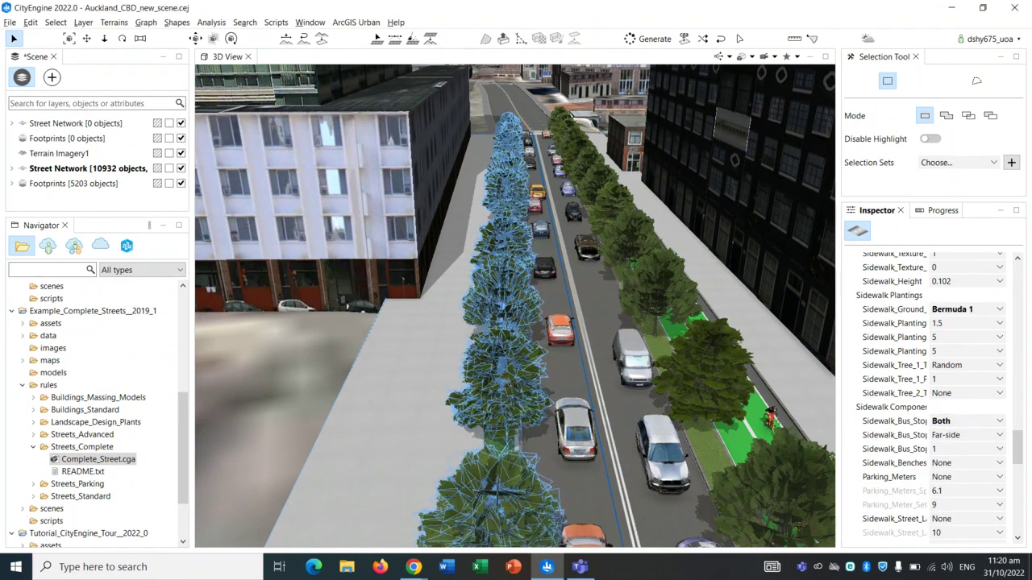
- Inspect the redesigned street from several angles and distances, examining the sidewalk, planted trees, traffic lanes and green bike lane
alt+drag(506, 205, 625, 331)
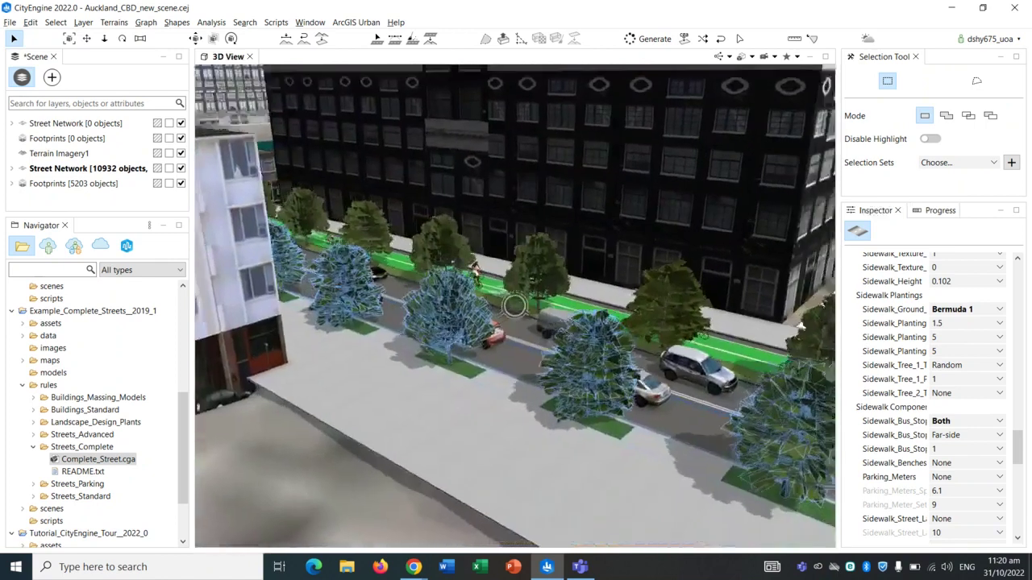
alt+drag(379, 354, 250, 359)
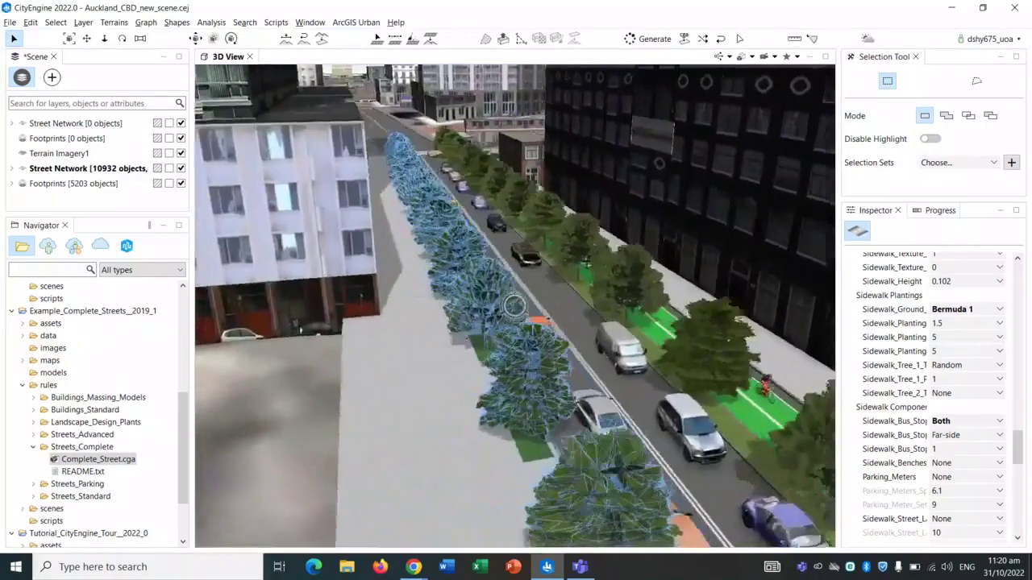
alt+drag(300, 329, 493, 282)
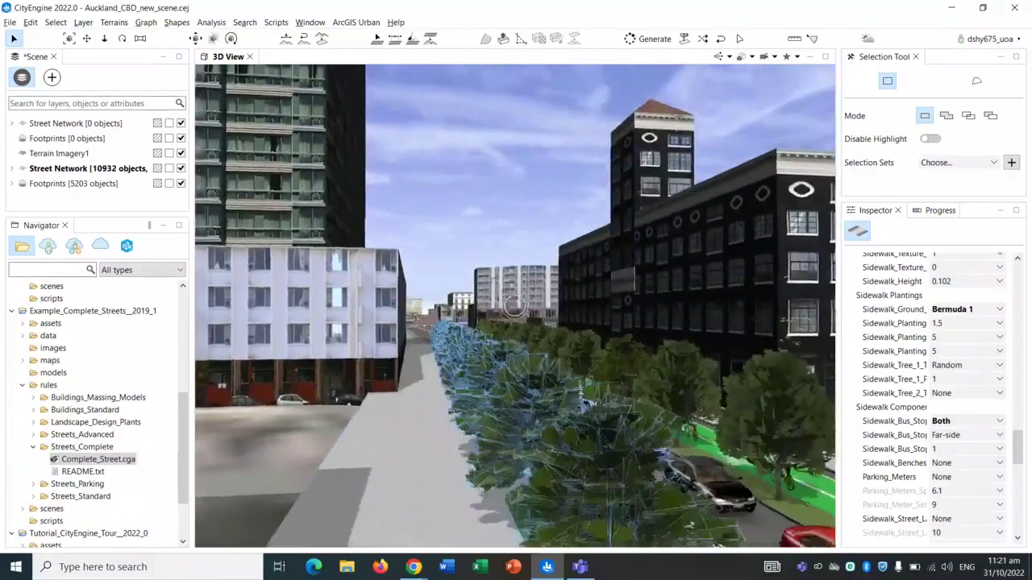
alt+drag(582, 404, 564, 381)
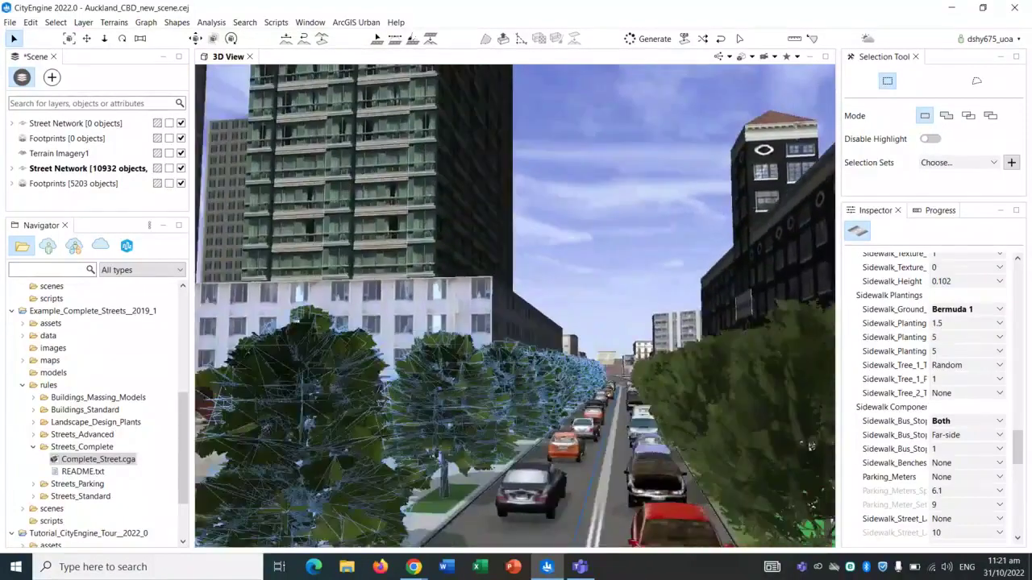
alt+drag(810, 446, 604, 428)
alt+drag(653, 458, 618, 438)
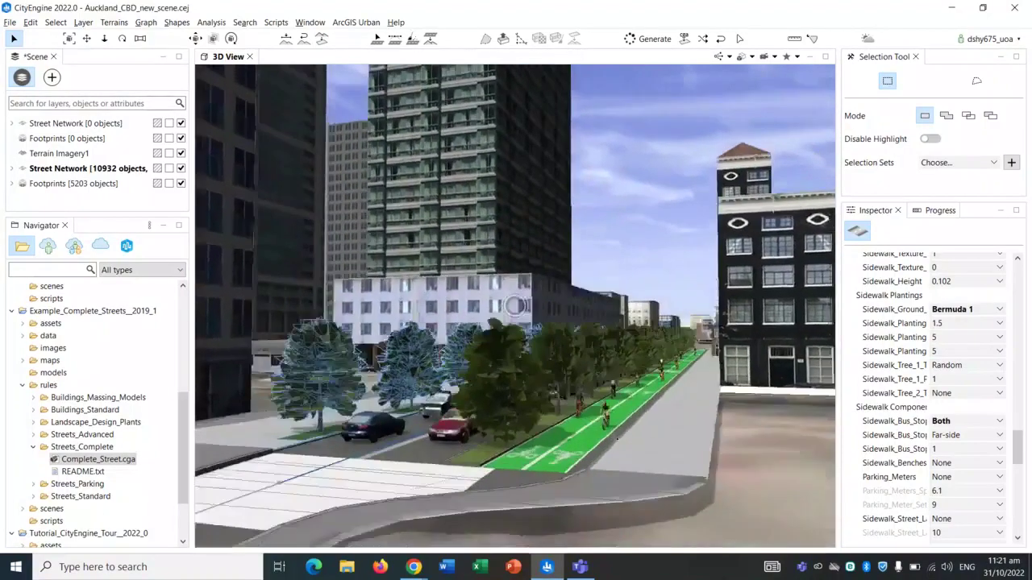
alt+right_drag(618, 439, 593, 458)
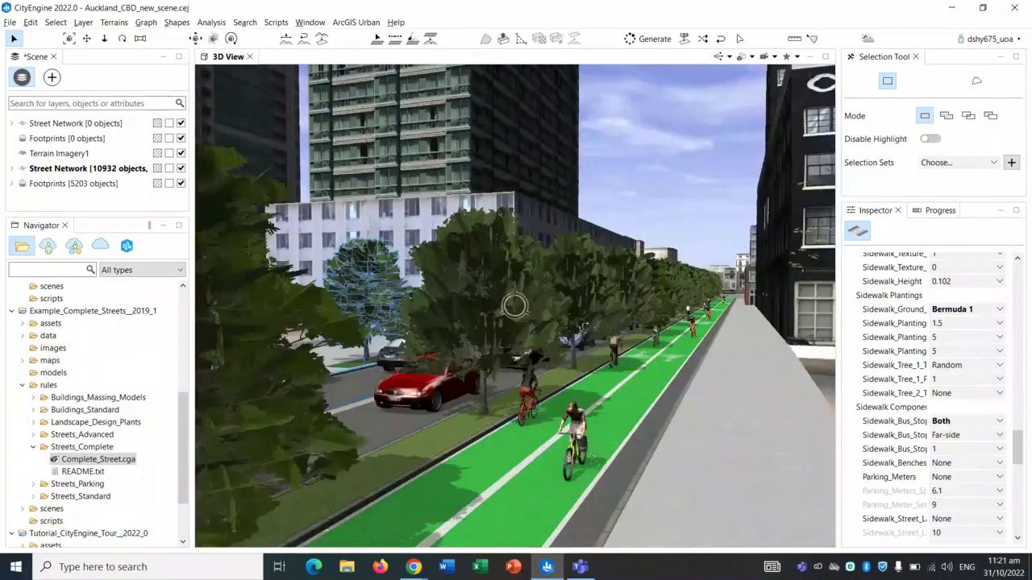
alt+drag(617, 443, 636, 439)
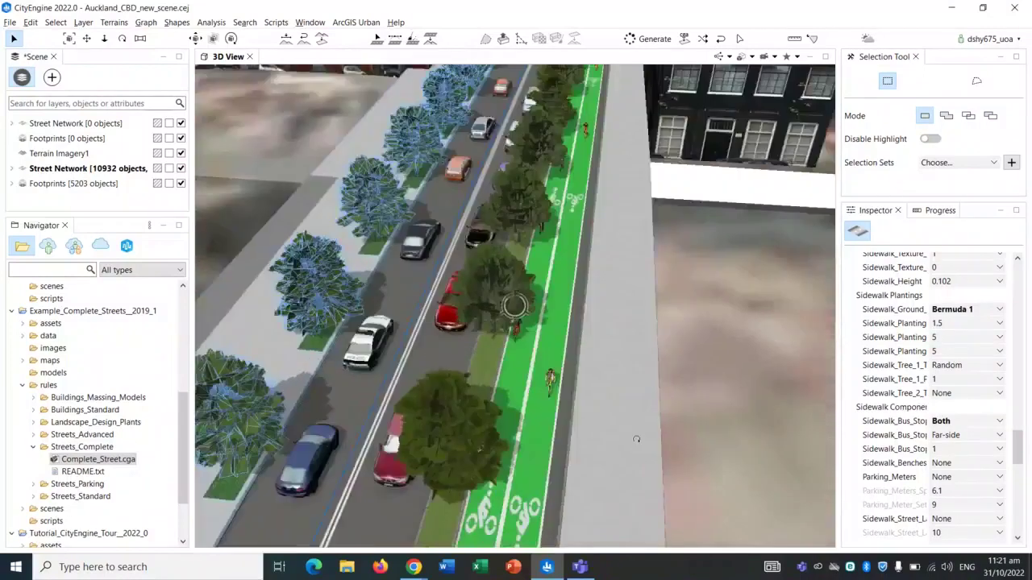
scroll(515, 308, down, 3)
scroll(499, 270, up, 5)
alt+drag(499, 270, 514, 306)
scroll(514, 305, down, 5)
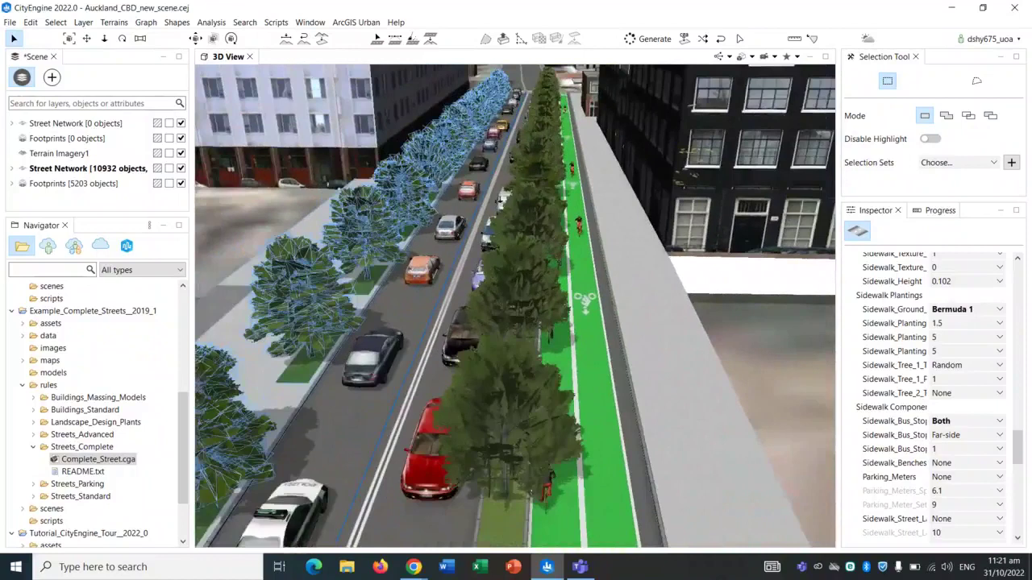
scroll(559, 169, up, 5)
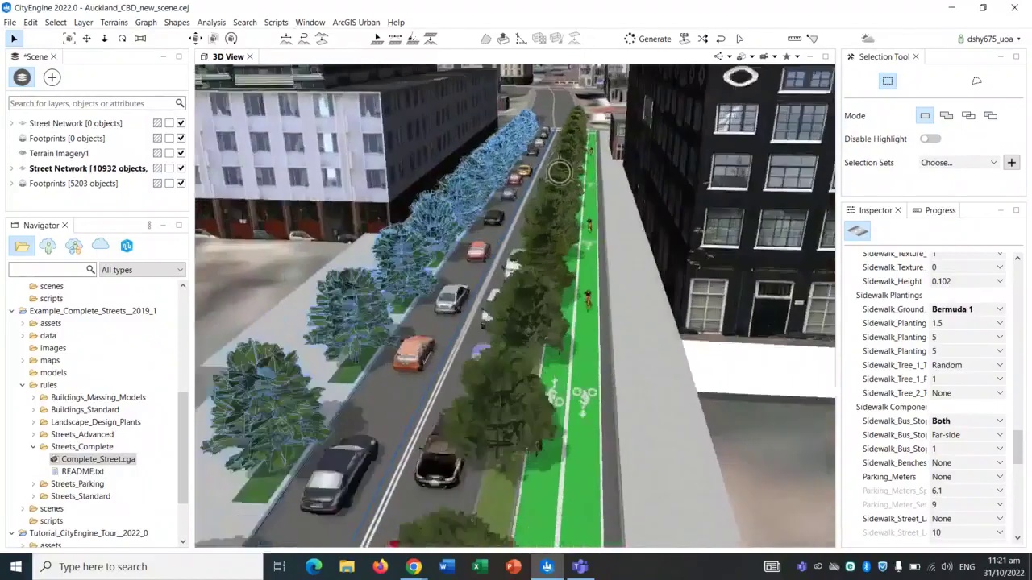
scroll(559, 170, up, 10)
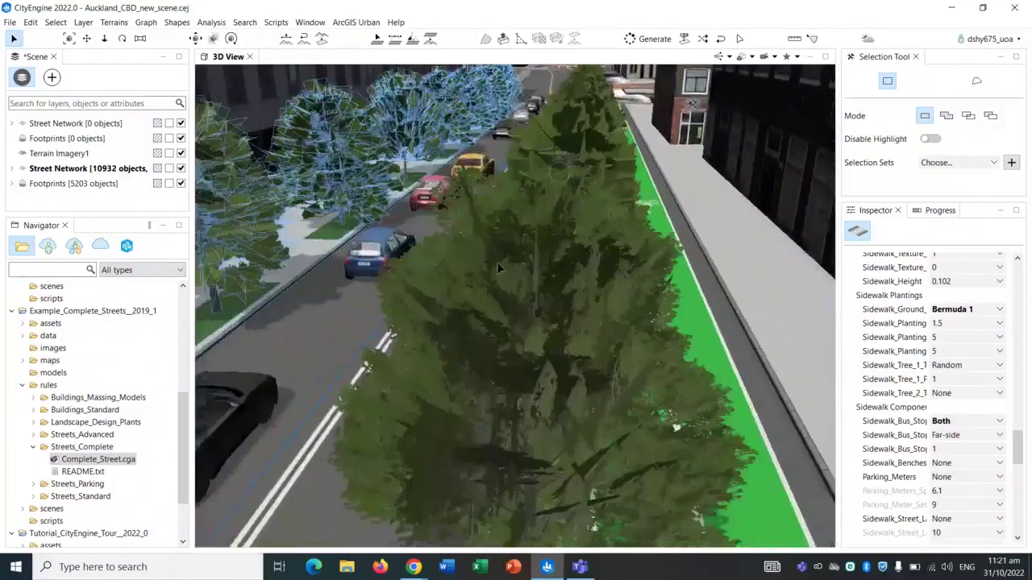
scroll(514, 305, down, 8)
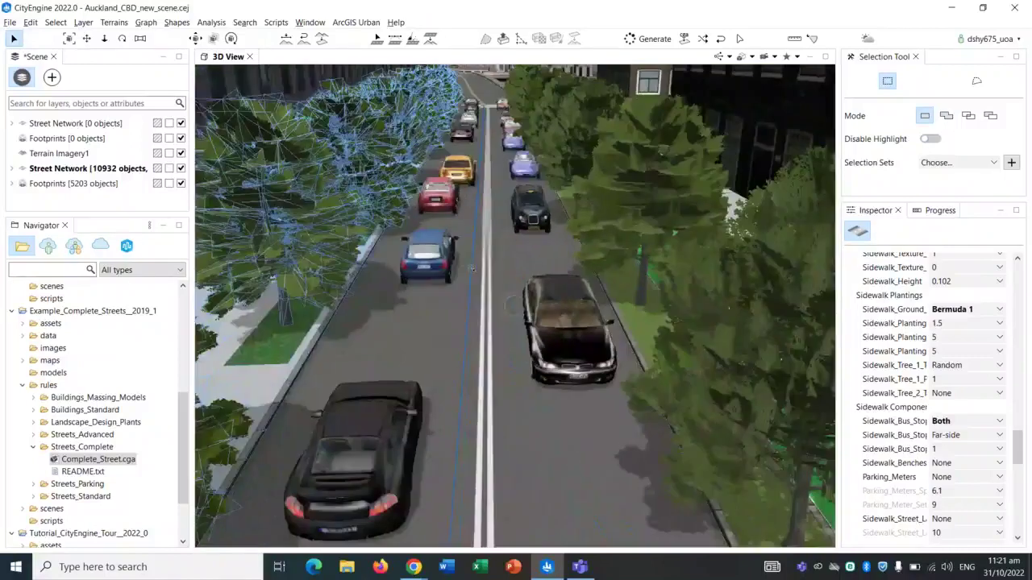
scroll(514, 305, up, 10)
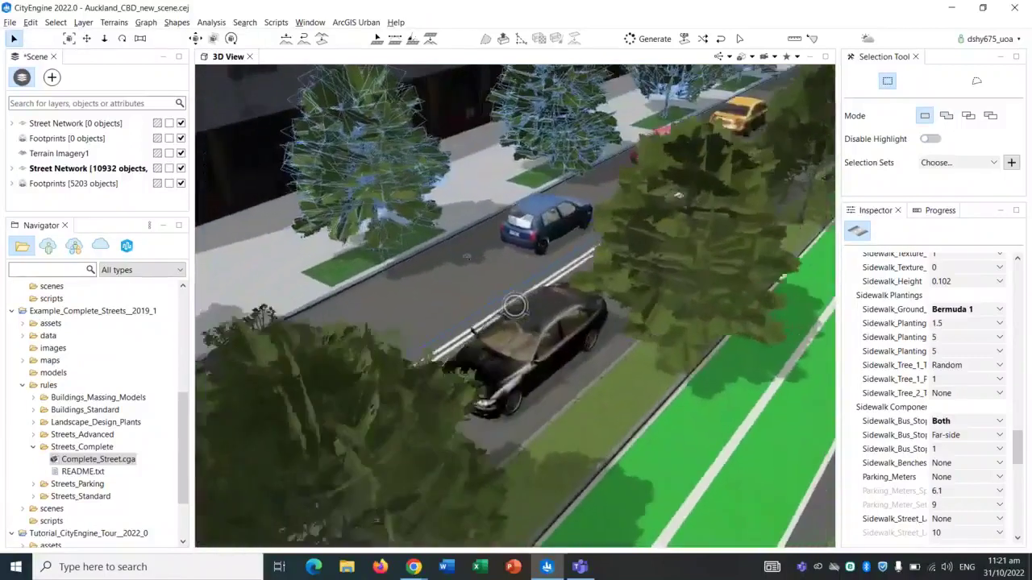
scroll(540, 260, down, 8)
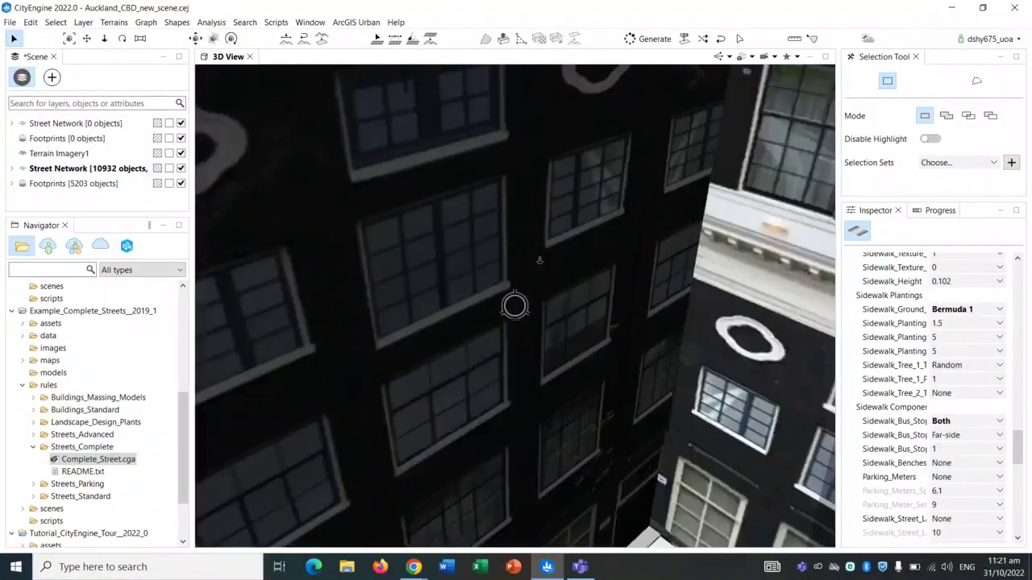
scroll(540, 260, down, 10)
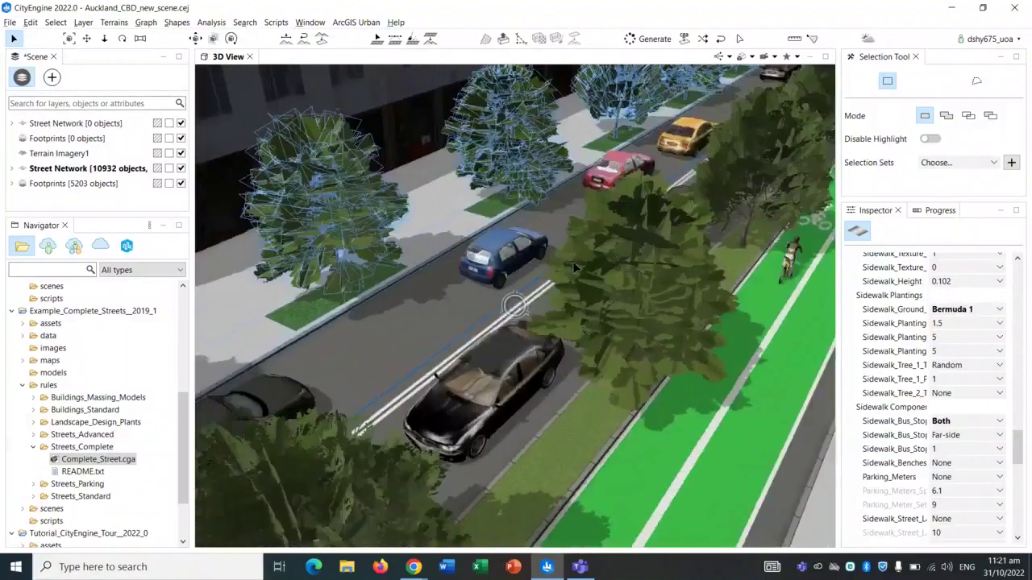
scroll(592, 270, down, 8)
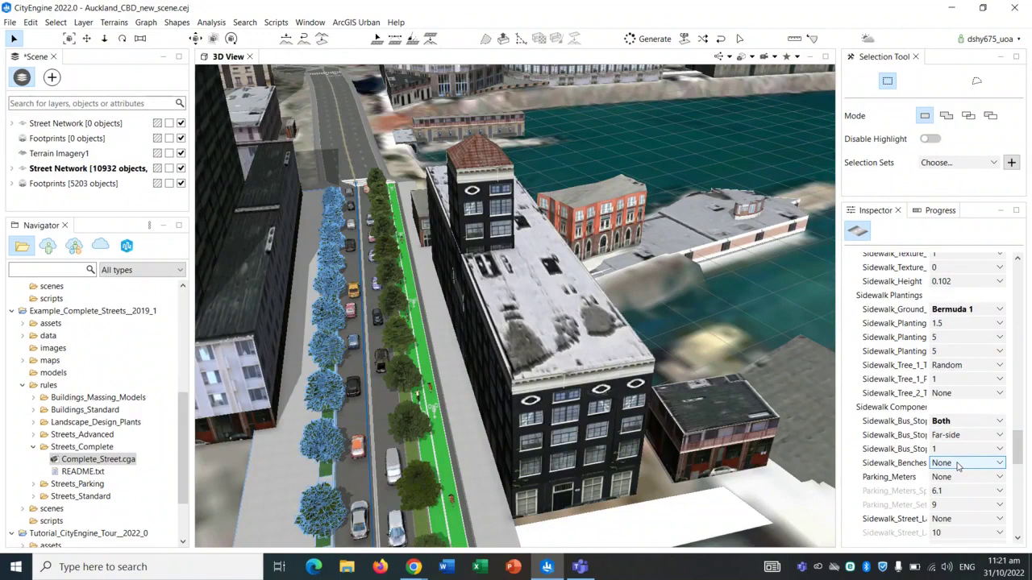
- Set the left sidewalk's benches to Both and check the sidewalk in the model
click(958, 465)
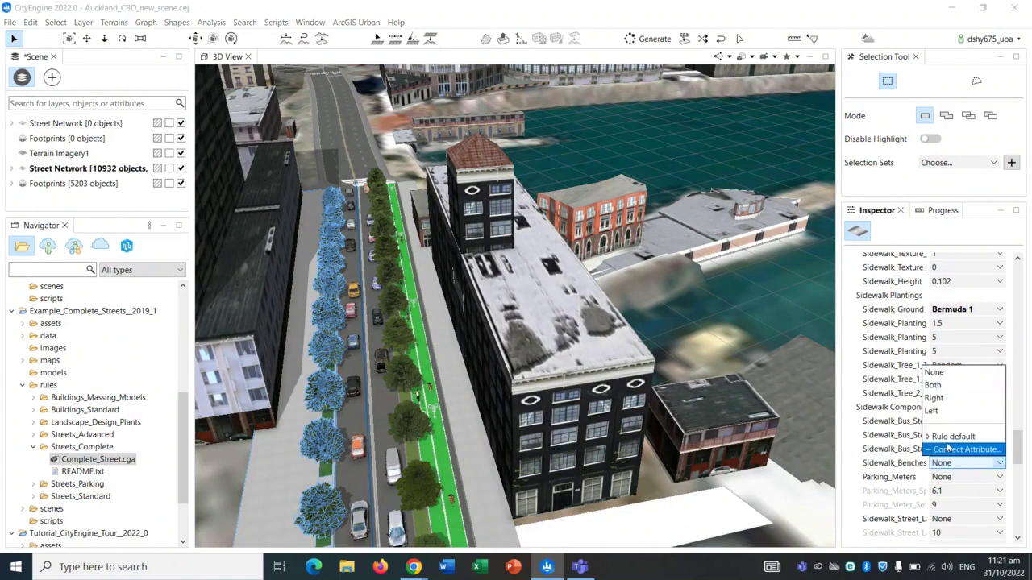
click(940, 388)
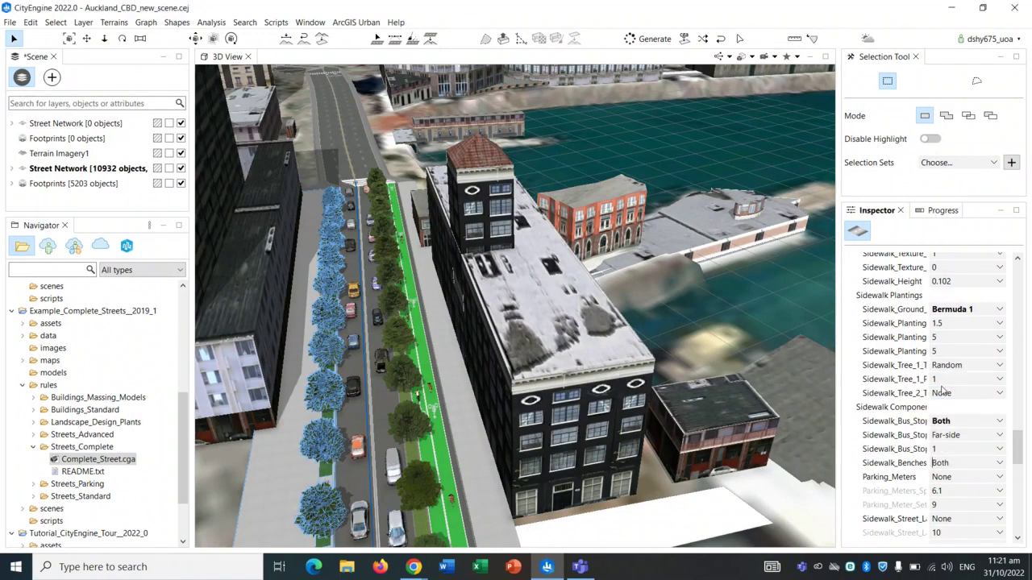
scroll(401, 384, down, 2)
alt+drag(401, 384, 376, 367)
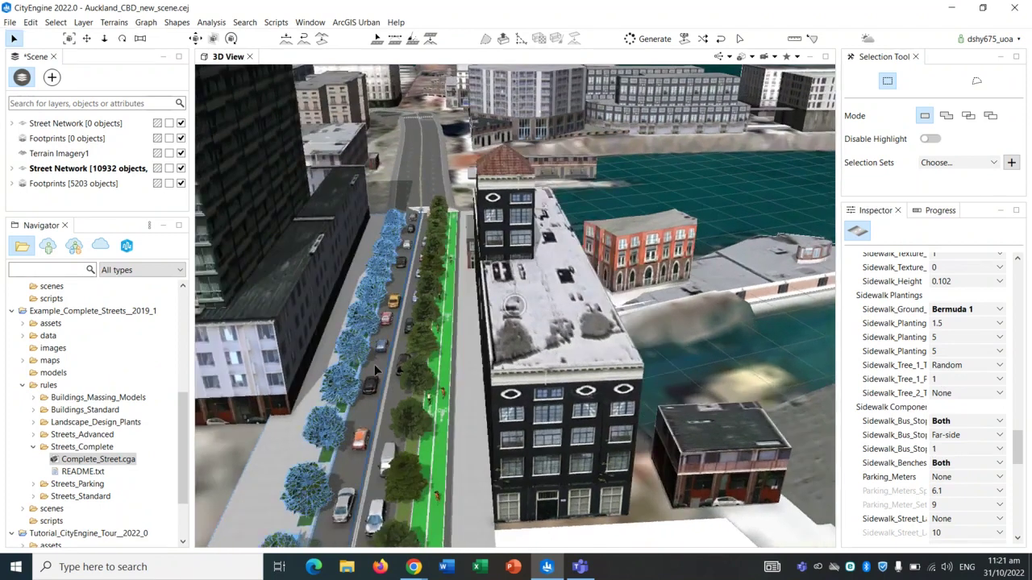
scroll(374, 366, down, 2)
scroll(478, 369, up, 5)
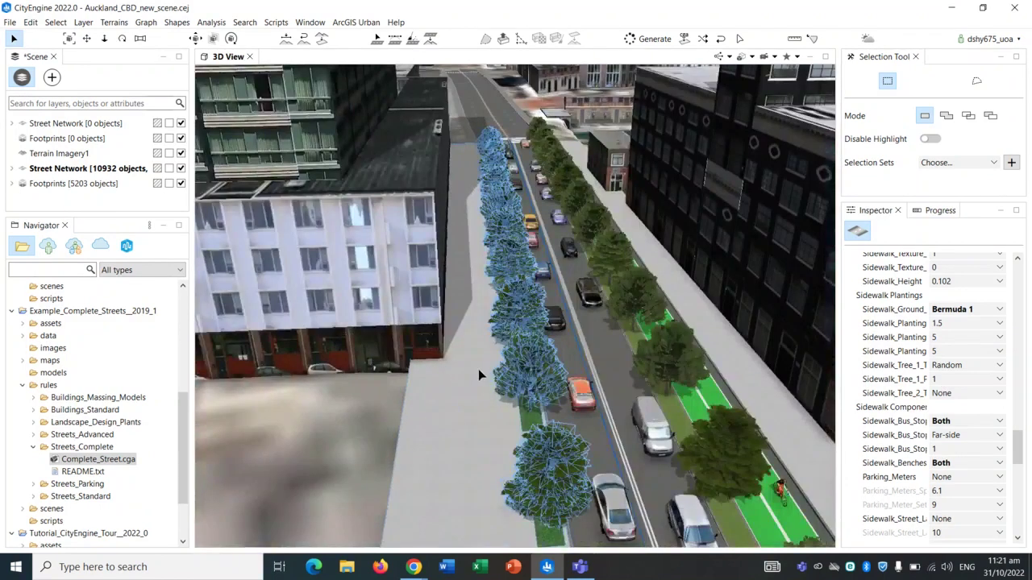
- Select the left and right sidewalks together and go to their shared sidewalk layout parameters
click(727, 363)
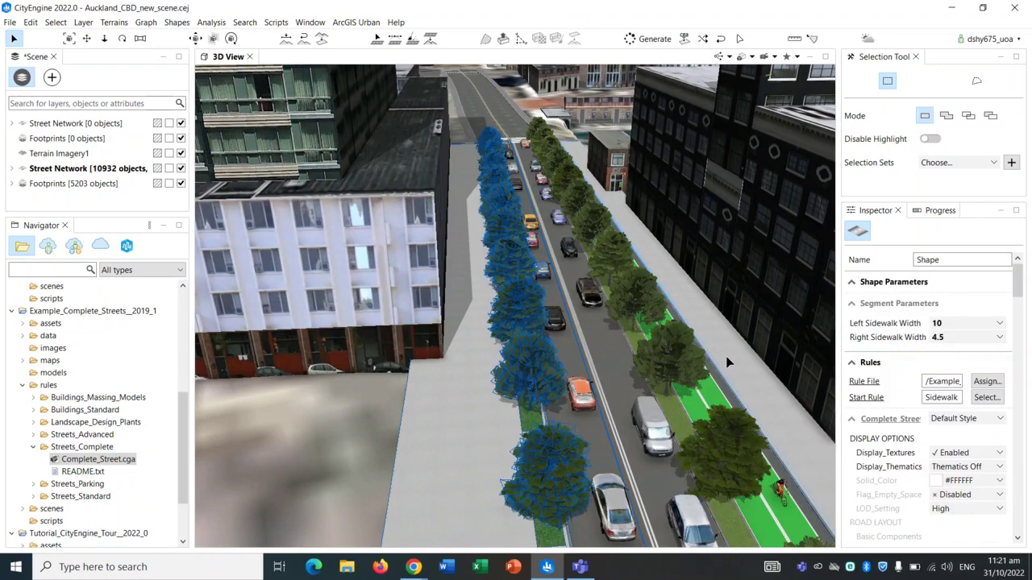
click(419, 390)
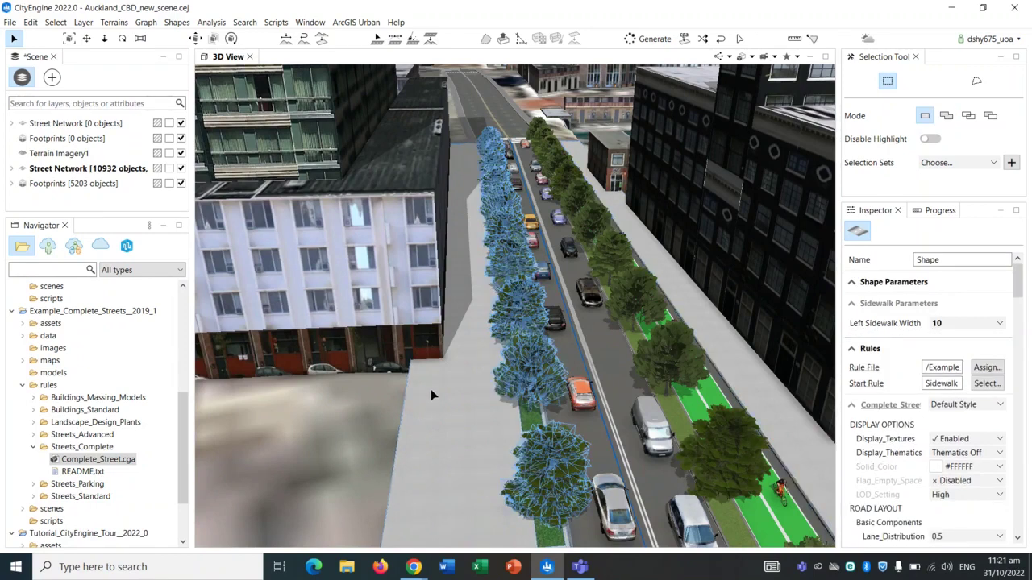
shift+click(741, 355)
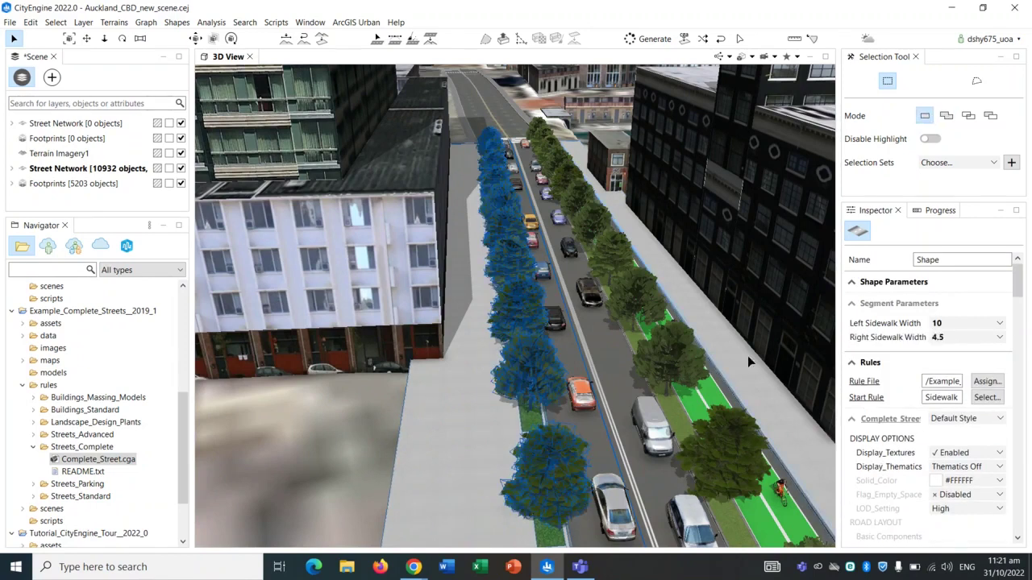
drag(1012, 291, 1006, 432)
scroll(673, 445, down, 5)
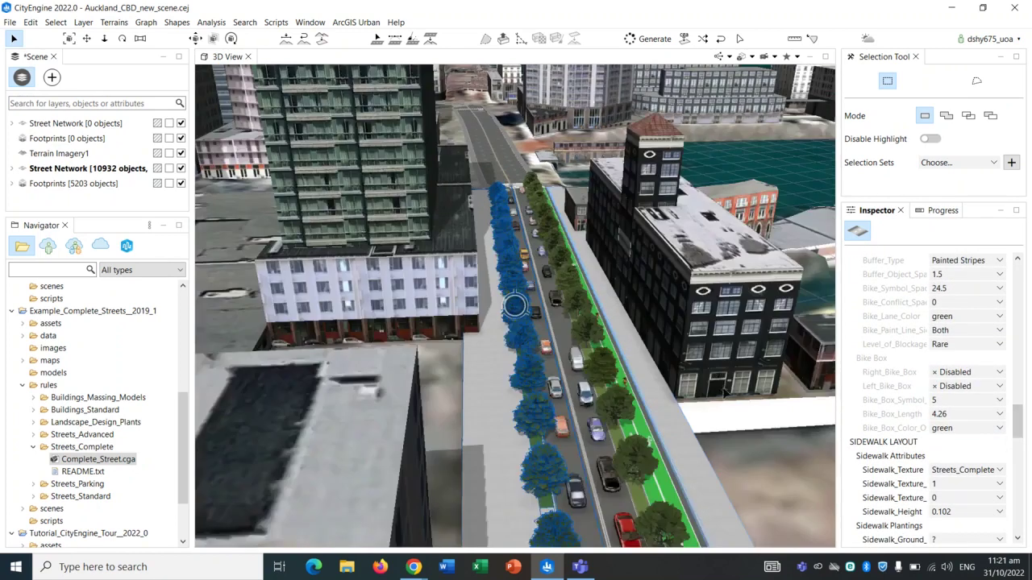
- Select the whole street segment, including roadway and both sidewalks, and review the roadway's sidewalk planting and component parameters
click(673, 445)
drag(616, 407, 500, 369)
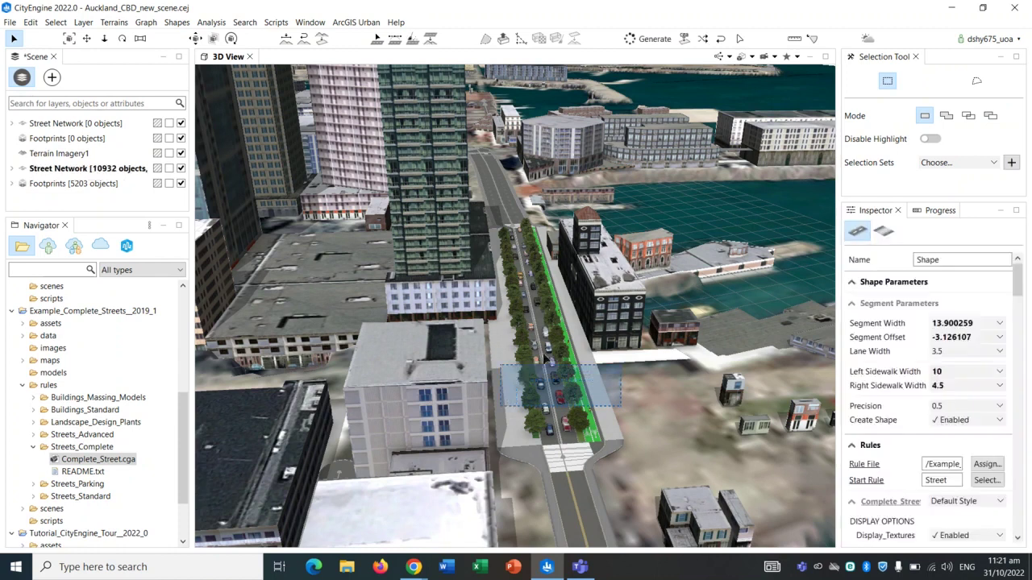
key(f)
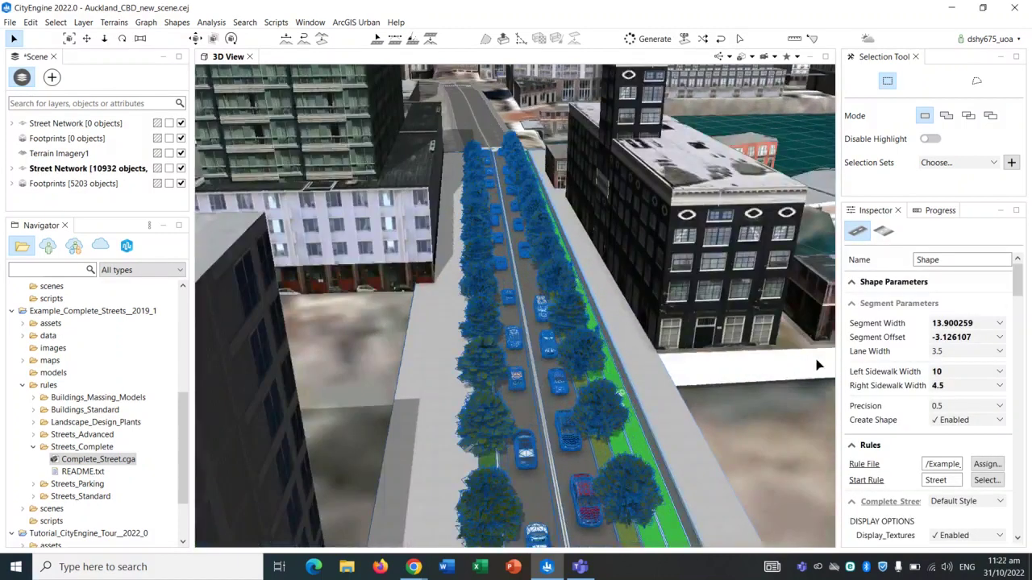
scroll(869, 368, down, 3)
drag(1018, 308, 1007, 447)
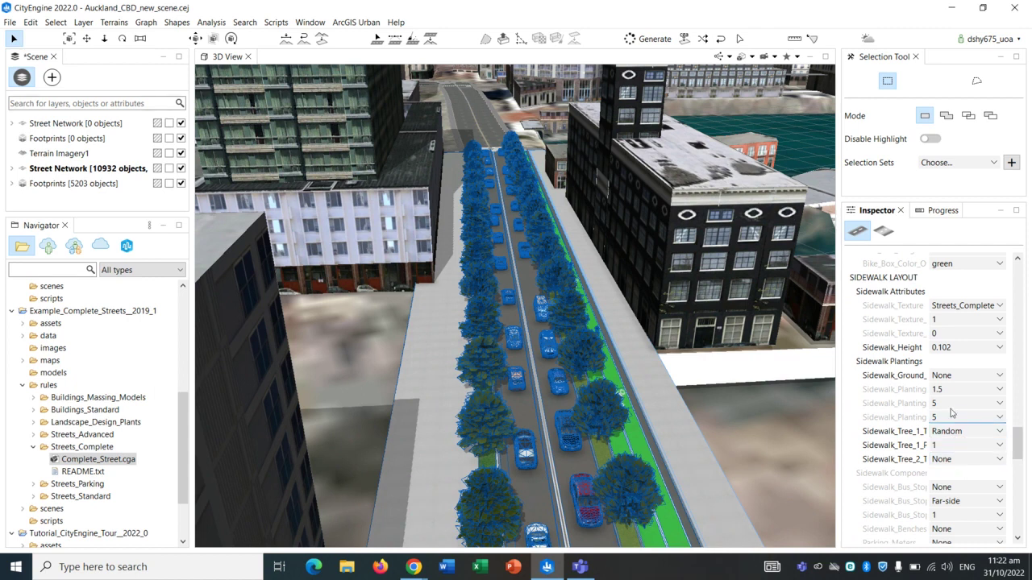
scroll(951, 412, down, 2)
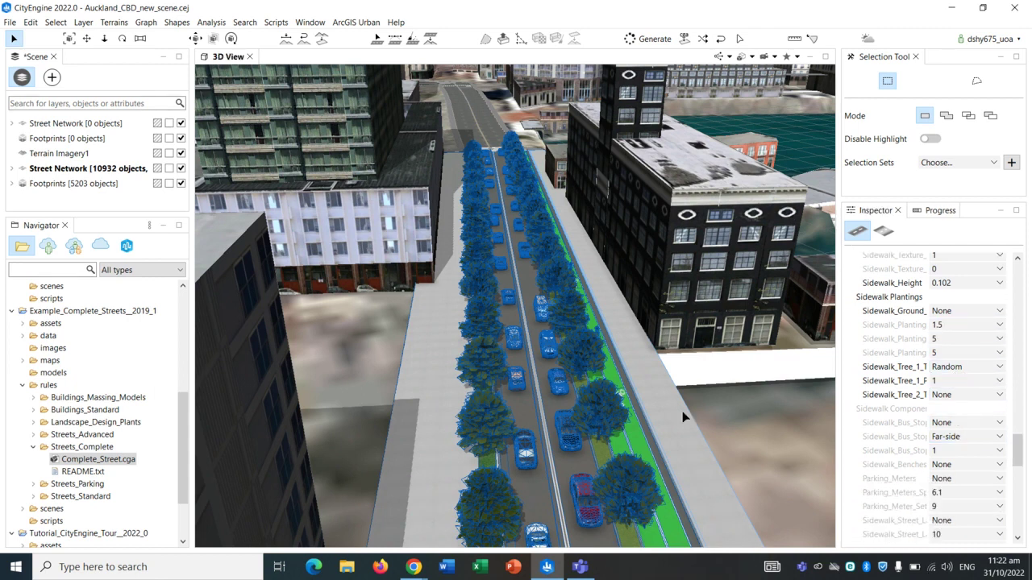
- Set the ground cover of both sidewalks' plantings to Bermuda 1 and change it to Park
click(885, 232)
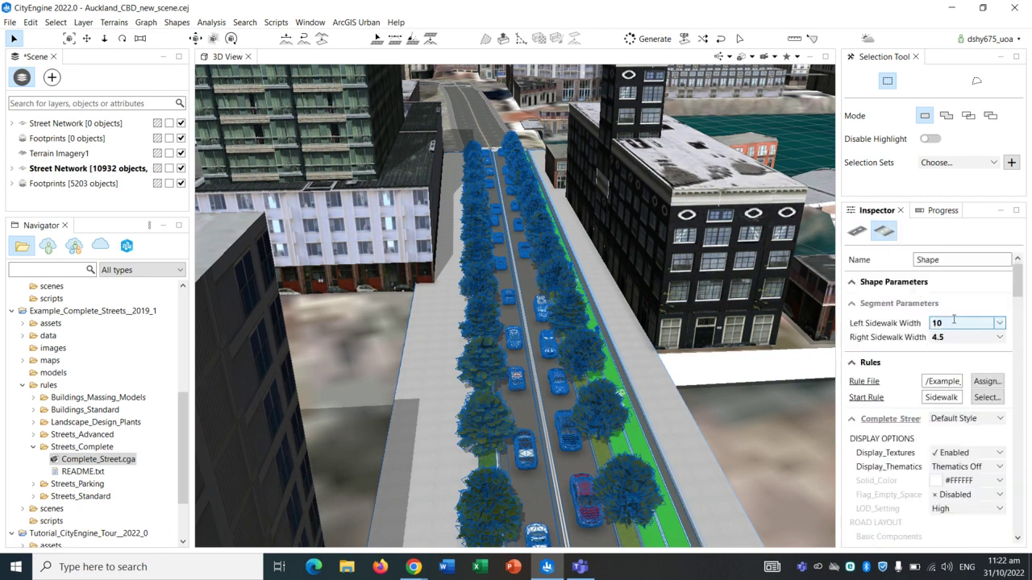
drag(1029, 290, 997, 460)
click(963, 413)
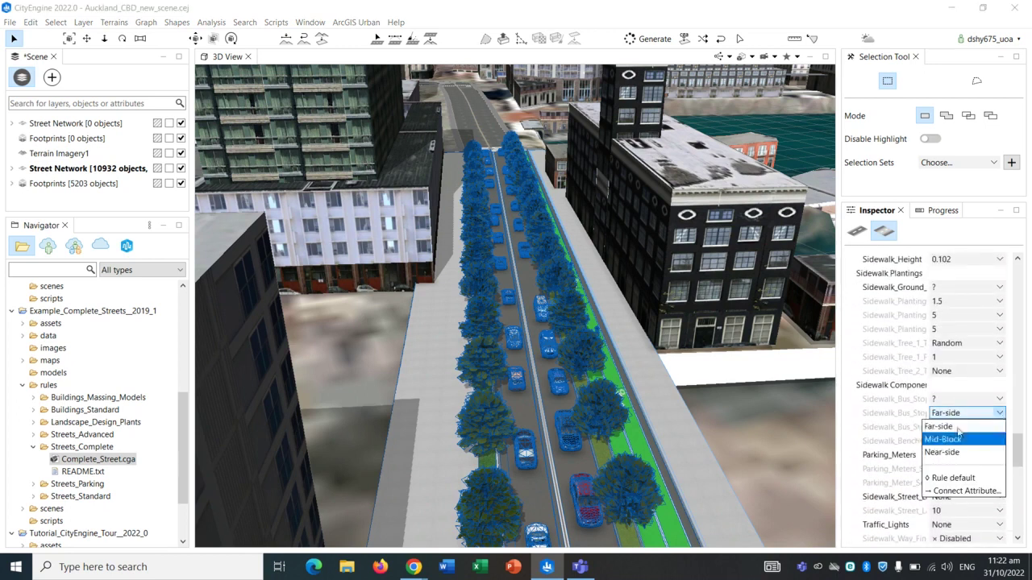
click(956, 387)
scroll(936, 302, up, 1)
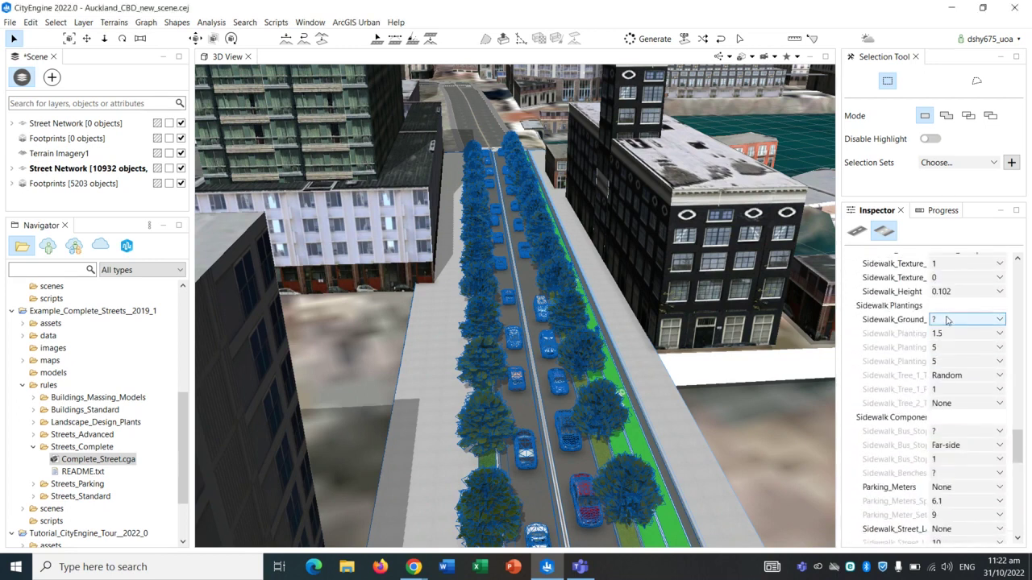
click(947, 320)
click(915, 324)
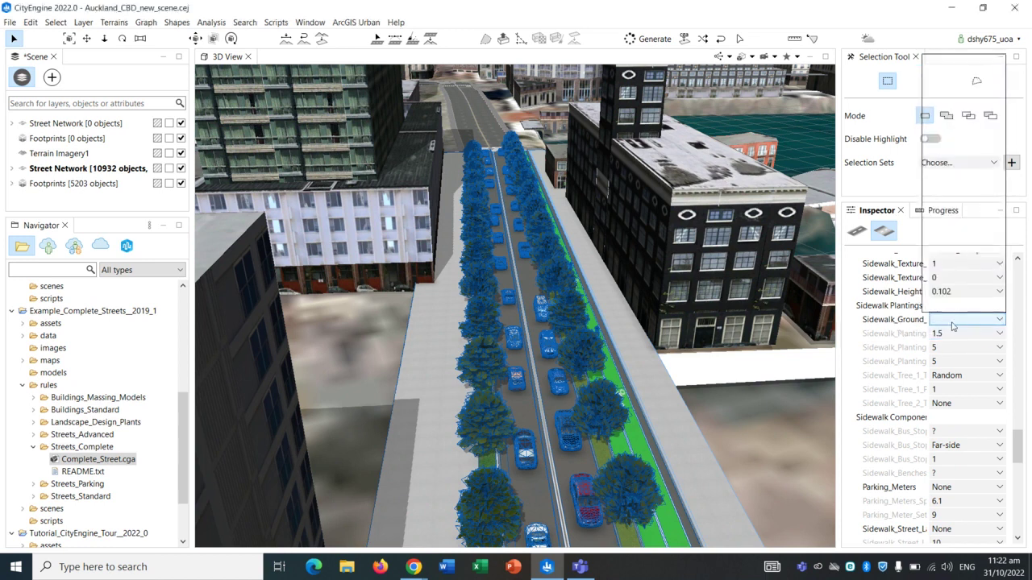
click(957, 153)
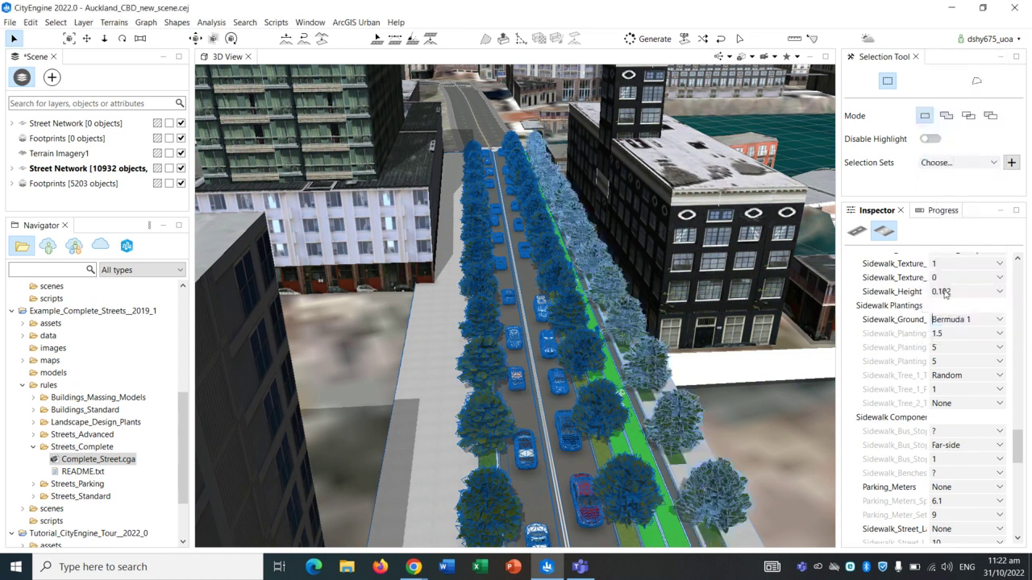
click(959, 324)
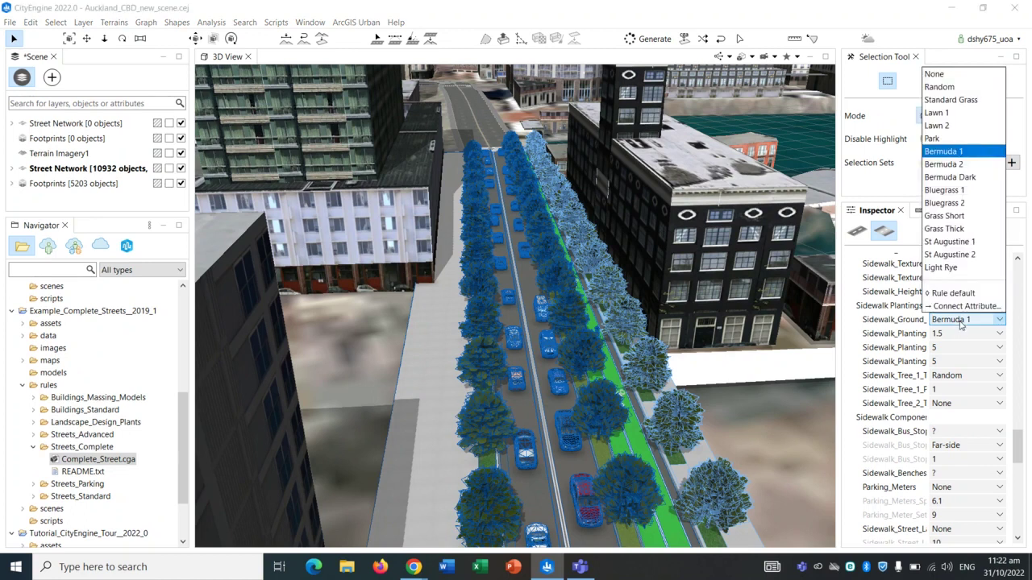
click(958, 139)
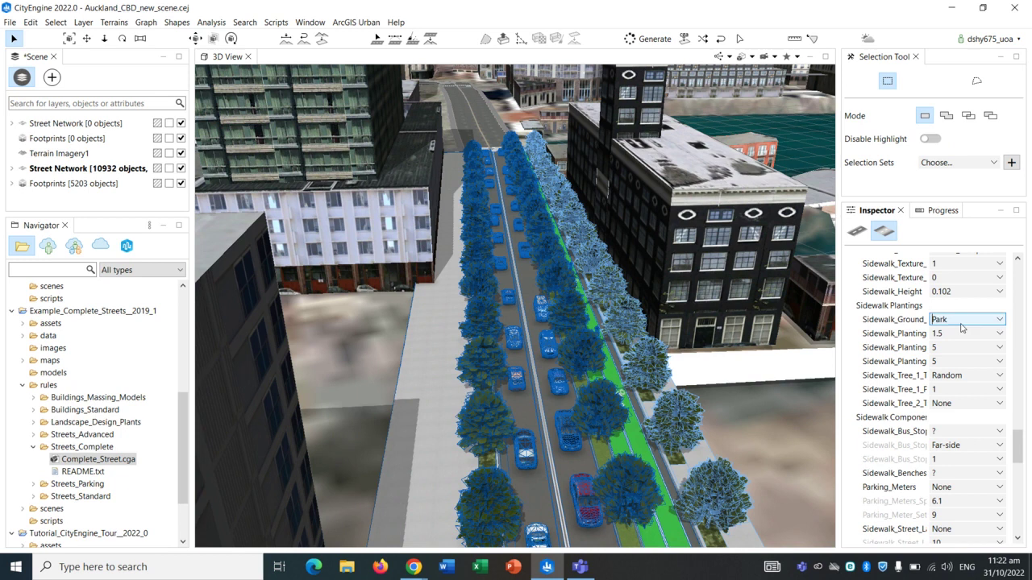
- Set the sidewalks' parking meters to Both and check the planted sidewalk up close
scroll(966, 391, down, 1)
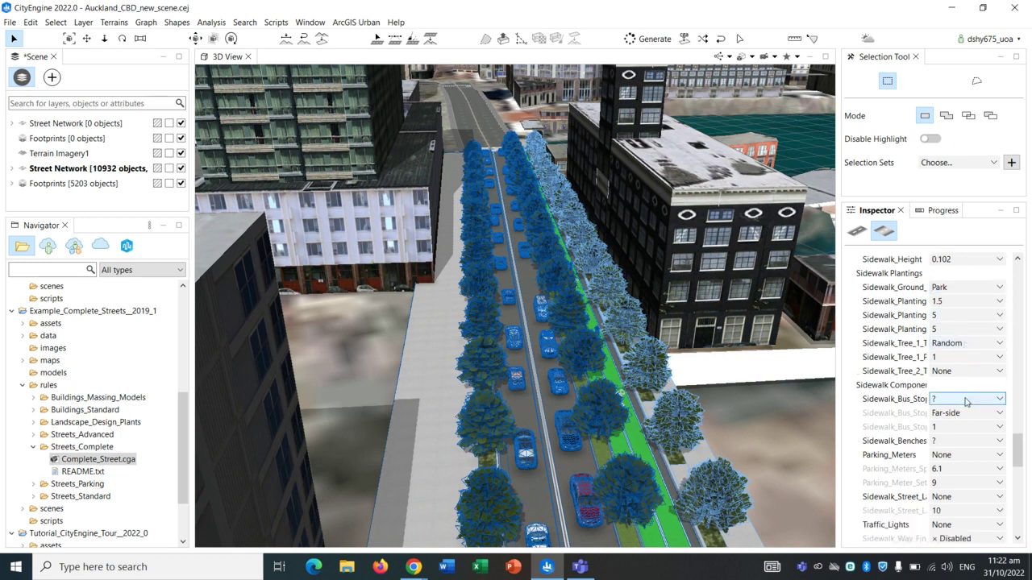
scroll(961, 407, down, 1)
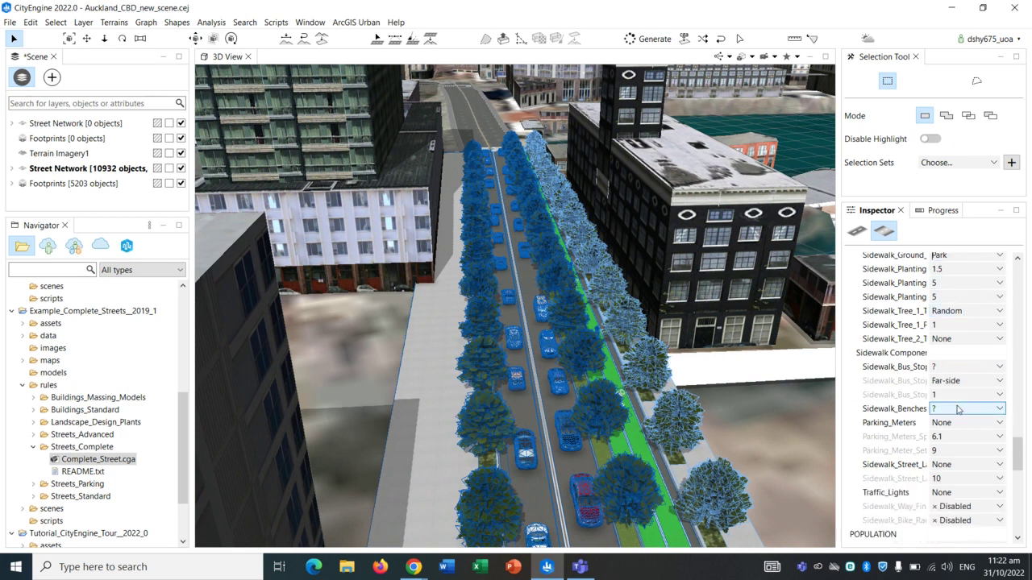
click(942, 424)
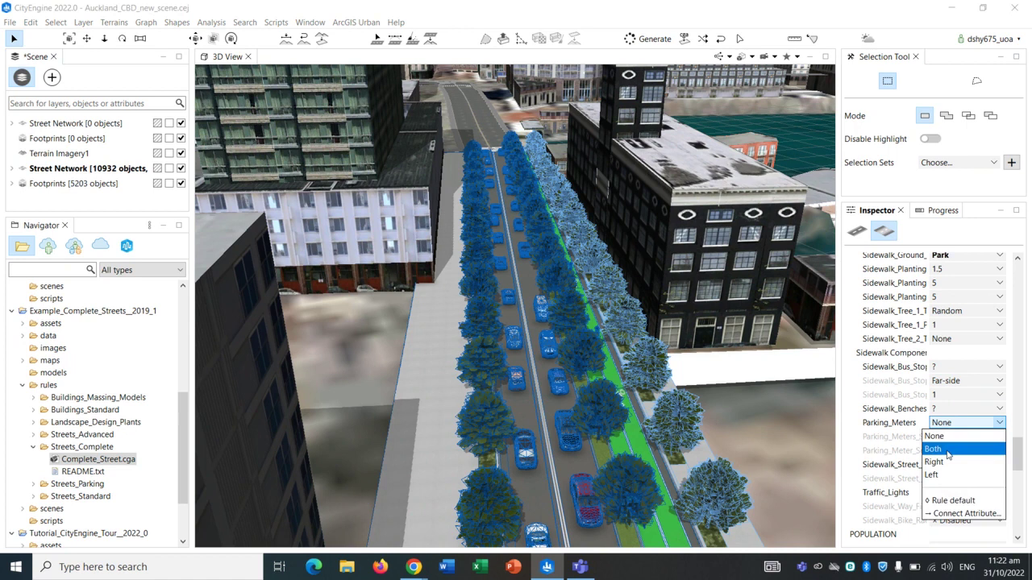
click(947, 452)
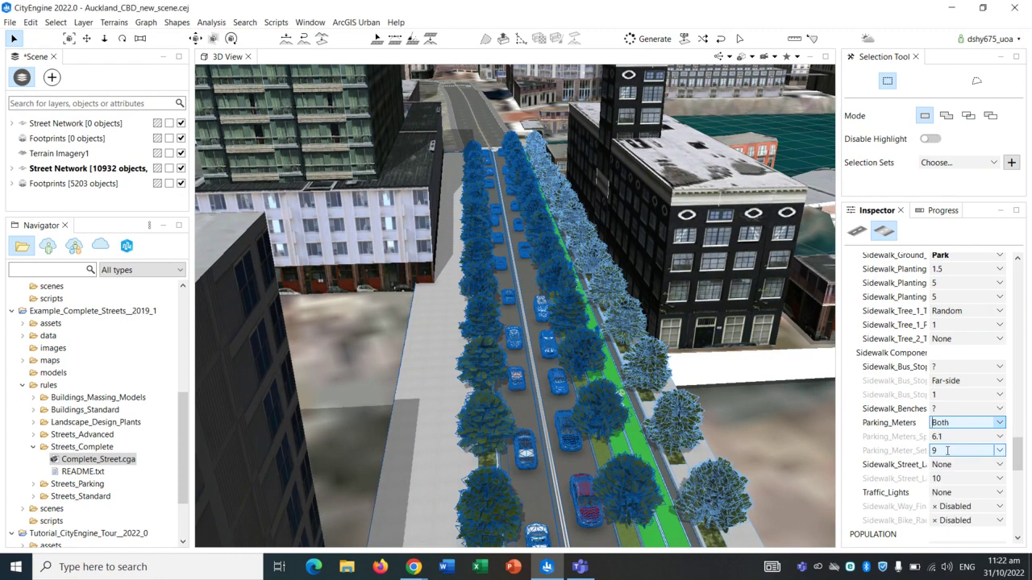
middle_drag(401, 407, 499, 335)
alt+drag(500, 337, 424, 374)
scroll(574, 409, up, 3)
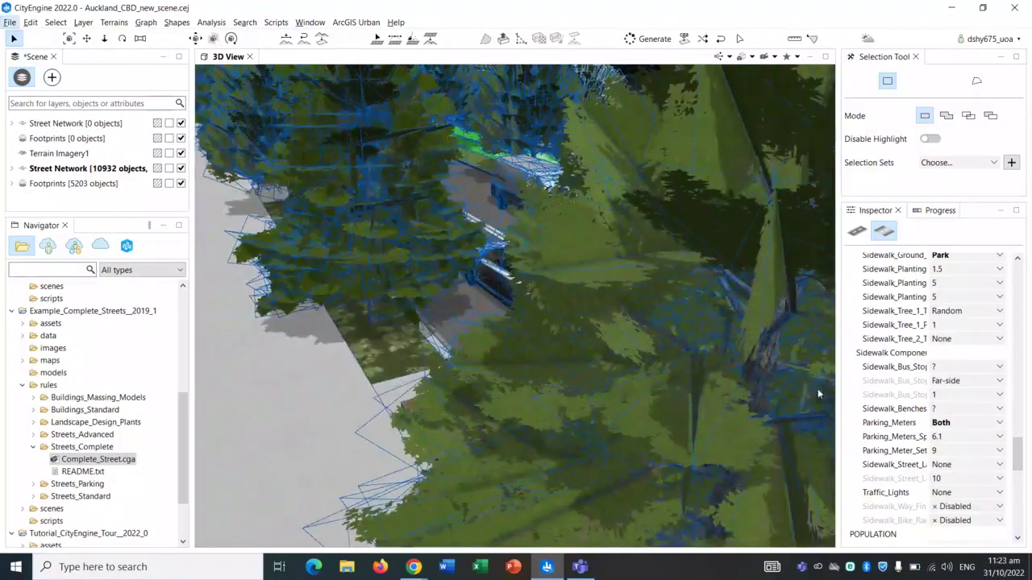
- Set the sidewalks' parking meters back to None and check the benches and plantings along the curb
click(958, 424)
click(949, 438)
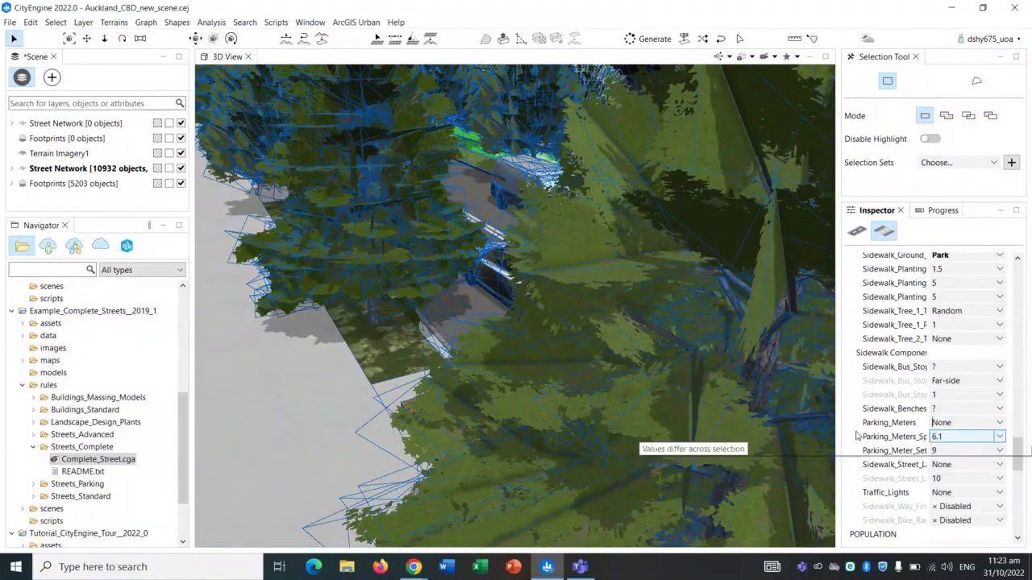
alt+drag(360, 392, 542, 395)
scroll(557, 398, down, 2)
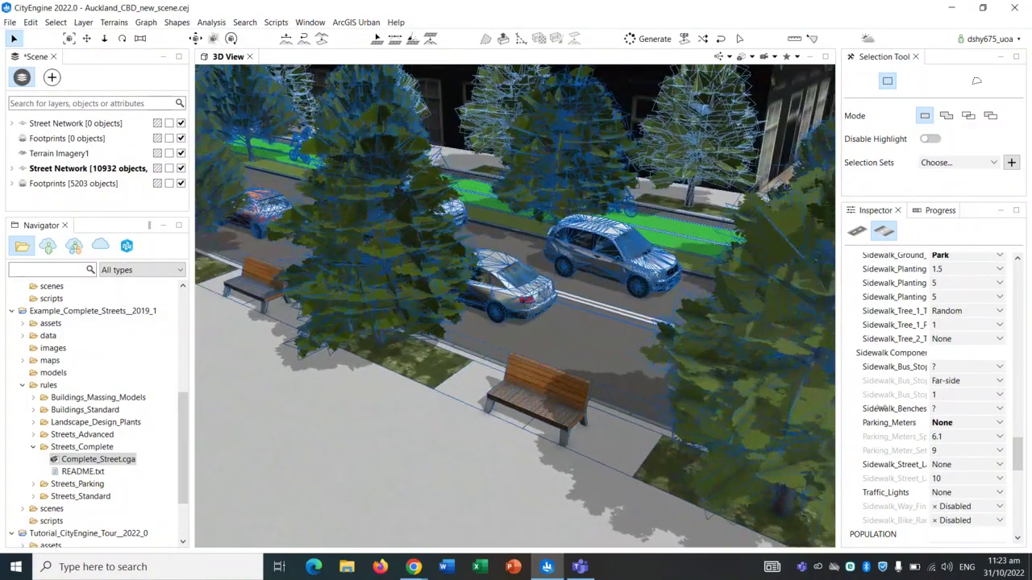
- Set the sidewalks' People_Percentage to 0.78 and check the sidewalk for pedestrians
scroll(911, 429, down, 2)
scroll(932, 477, down, 2)
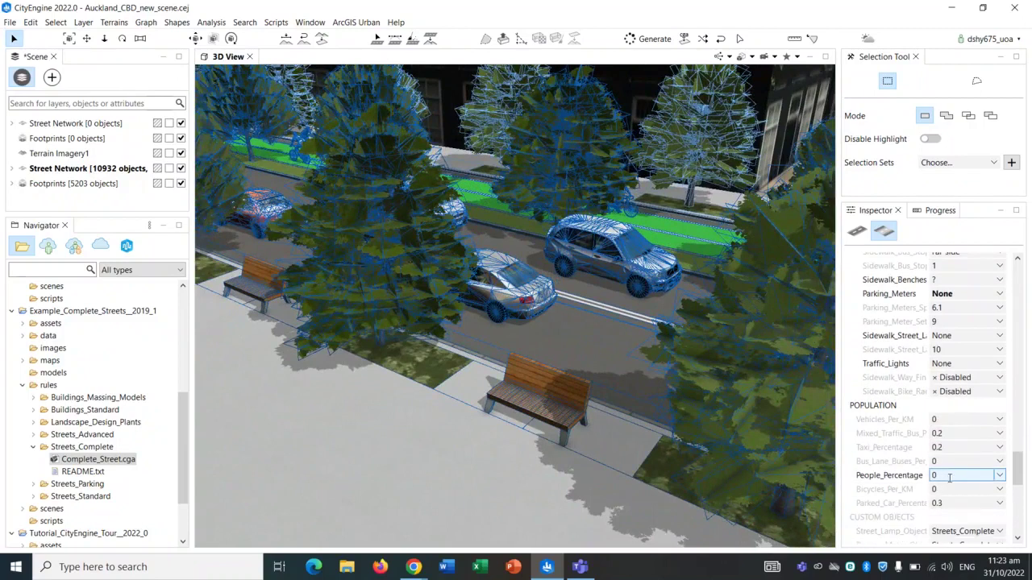
click(999, 476)
click(940, 477)
drag(935, 486, 990, 491)
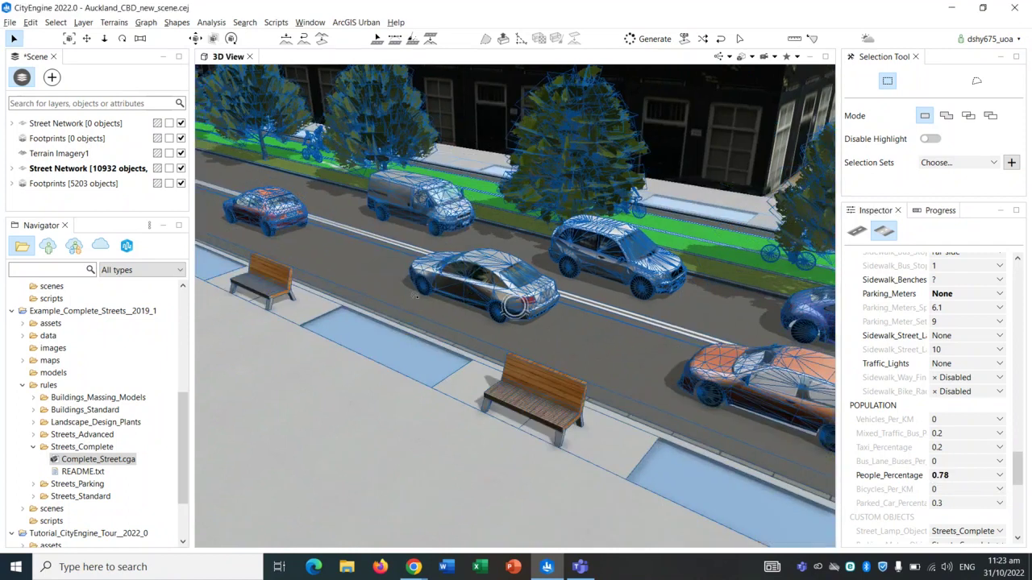
alt+drag(423, 288, 433, 308)
scroll(427, 312, down, 3)
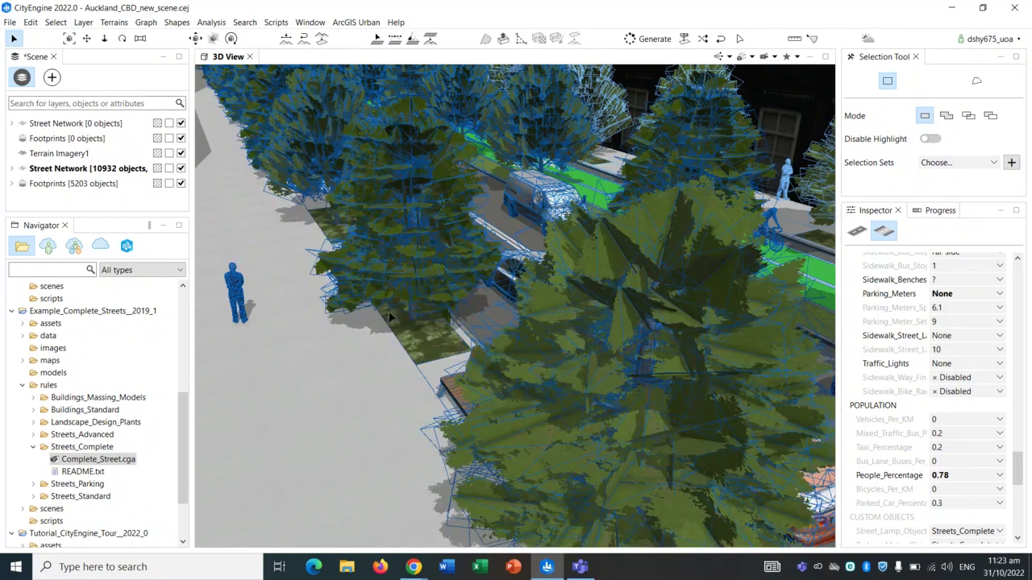
- Deselect the street segment and examine the pedestrians, benches and trees along the wide left sidewalk
scroll(490, 314, down, 3)
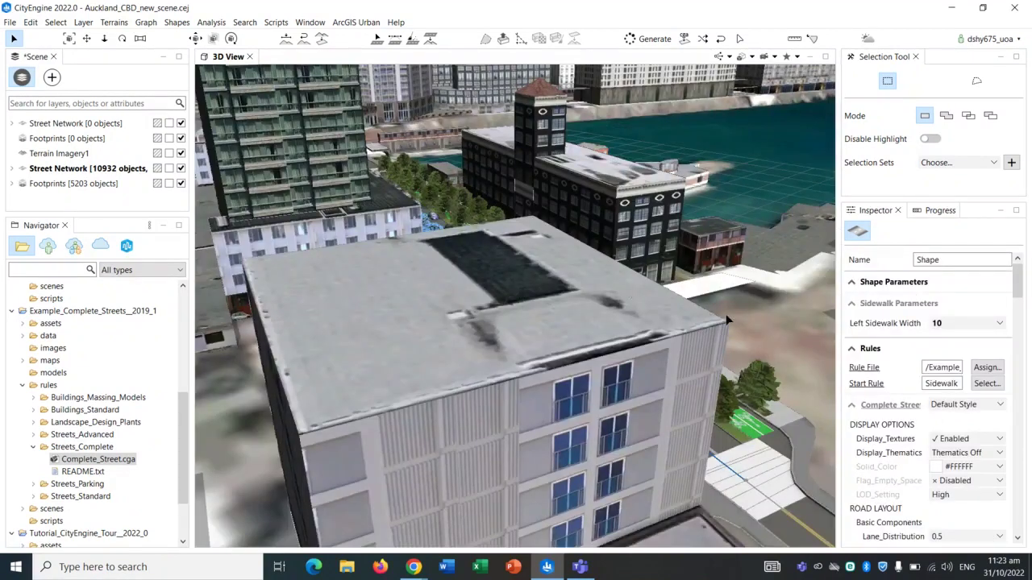
click(727, 316)
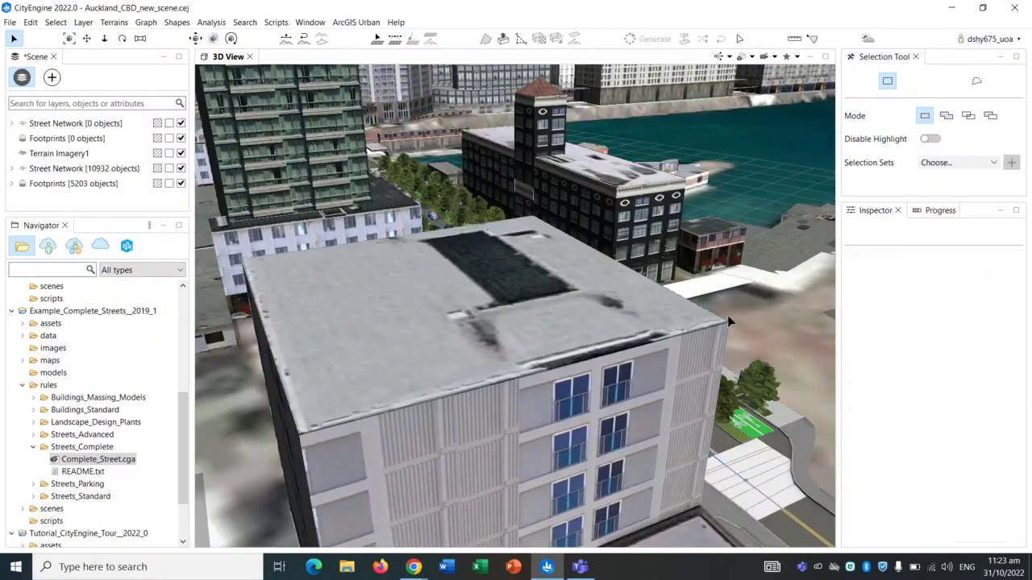
alt+drag(727, 316, 672, 322)
scroll(701, 350, down, 3)
scroll(669, 349, up, 3)
scroll(518, 379, up, 3)
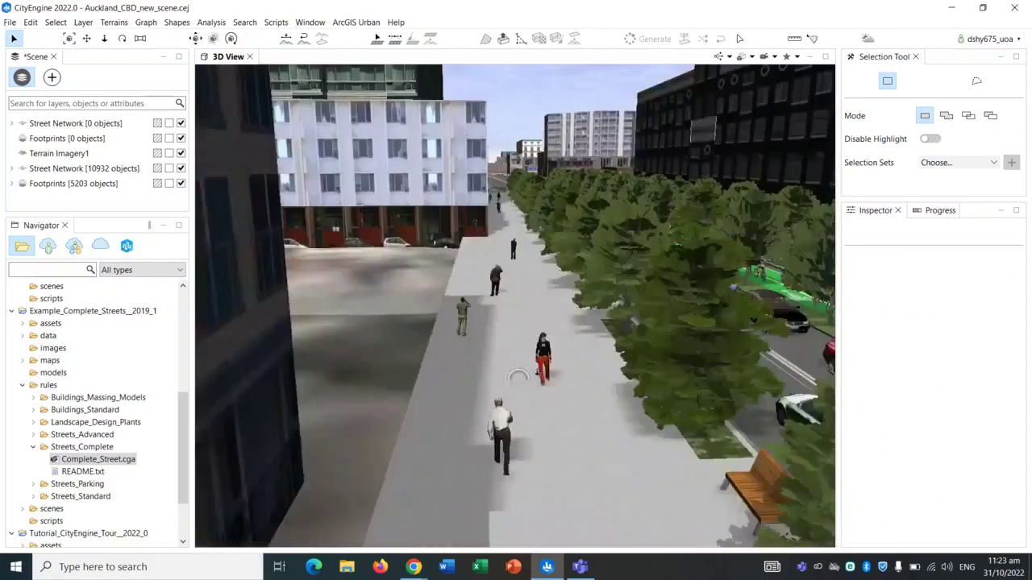
mouse_move(567, 271)
alt+mouse_down()
mouse_move(548, 271)
mouse_move(555, 278)
alt+mouse_up()
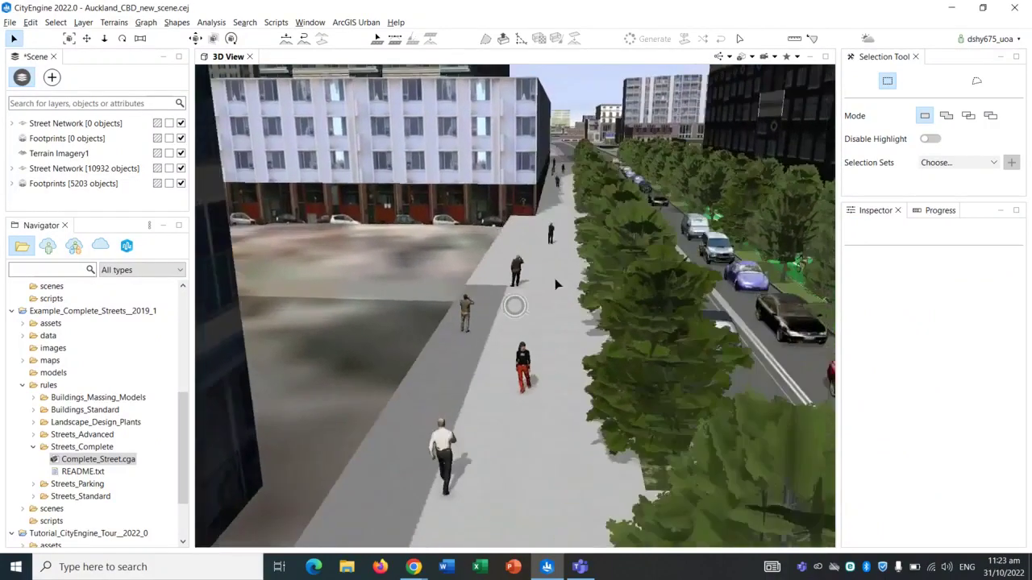
scroll(640, 248, down, 3)
scroll(715, 258, up, 5)
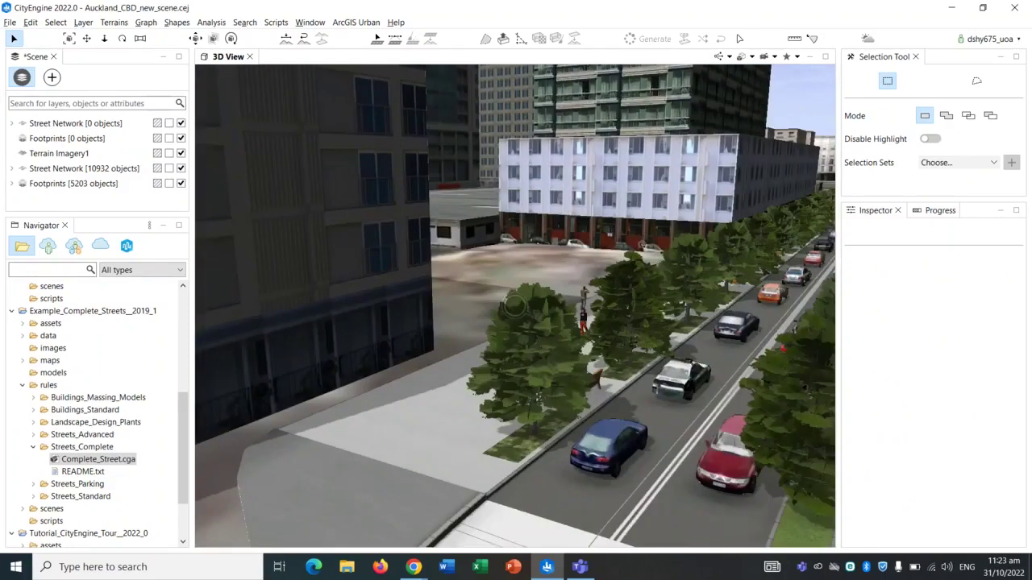
- Examine the finished street from near and far, covering traffic lanes, tree buffers, green bike lane and surrounding buildings
scroll(681, 296, down, 5)
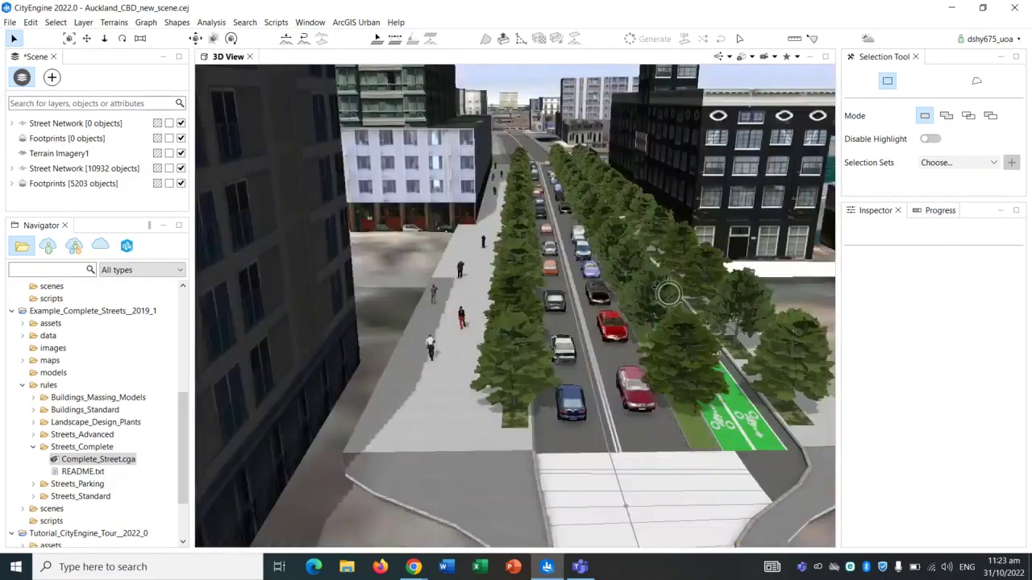
scroll(611, 280, down, 4)
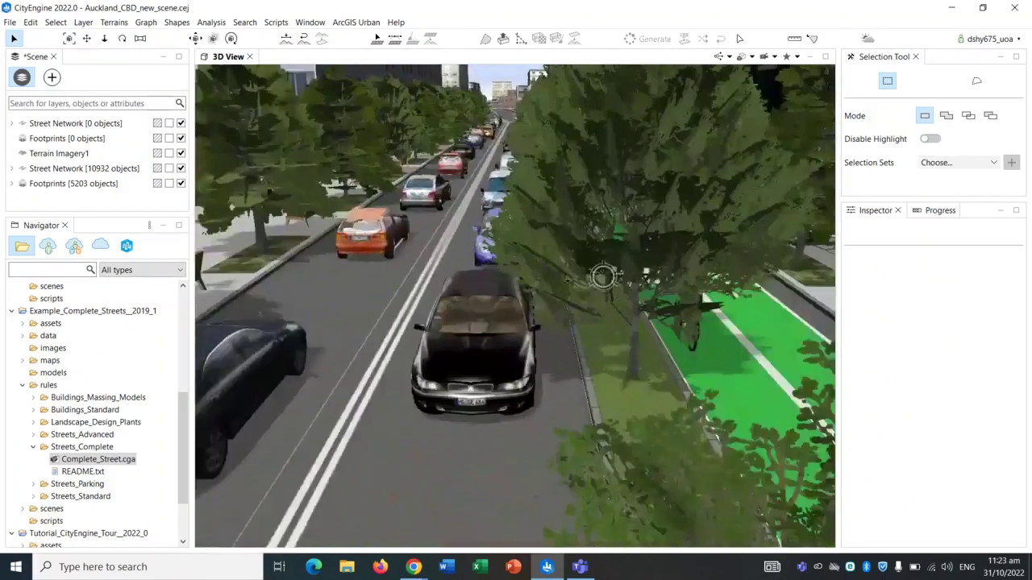
scroll(514, 304, up, 5)
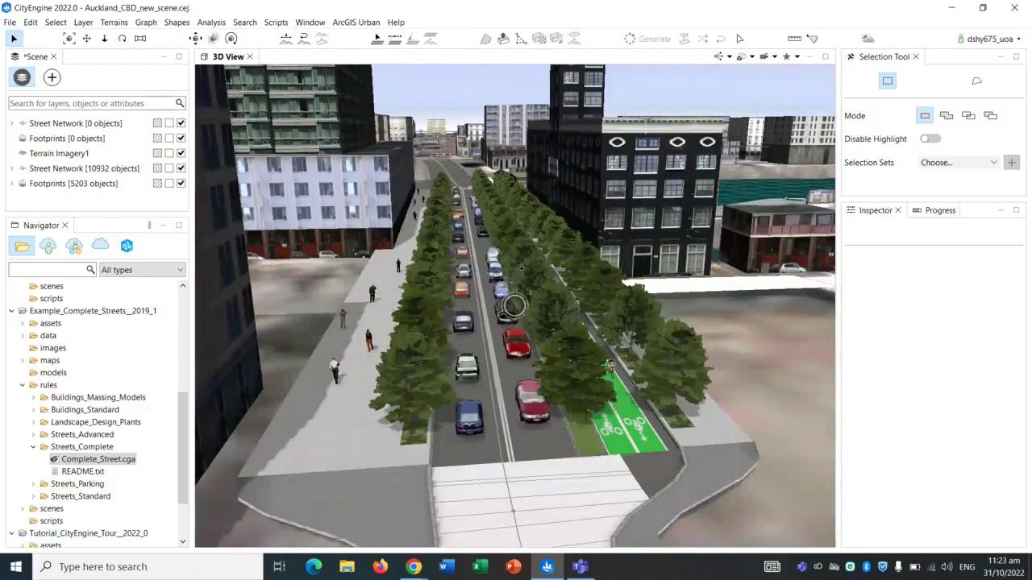
scroll(514, 305, down, 1)
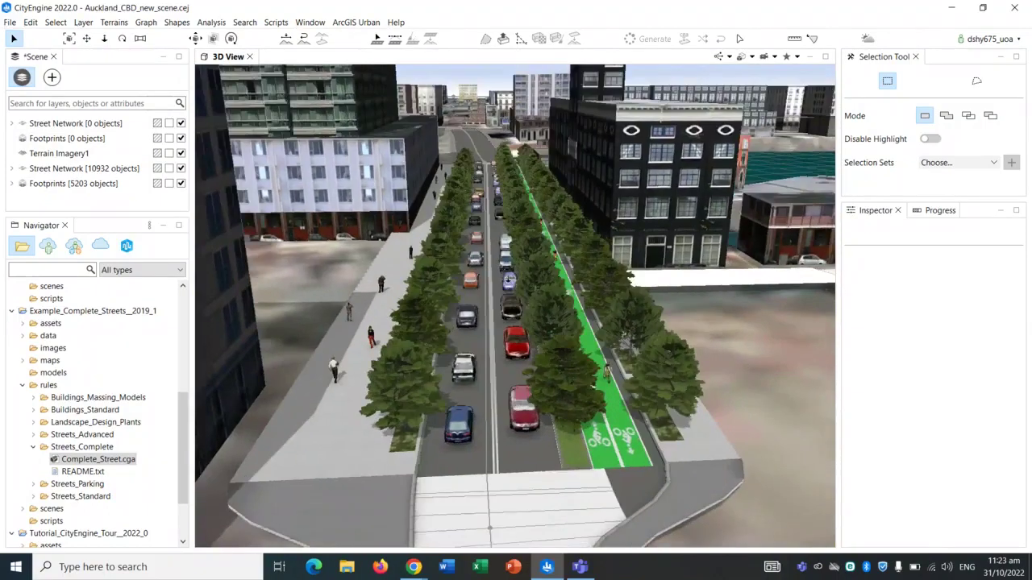
scroll(508, 281, down, 1)
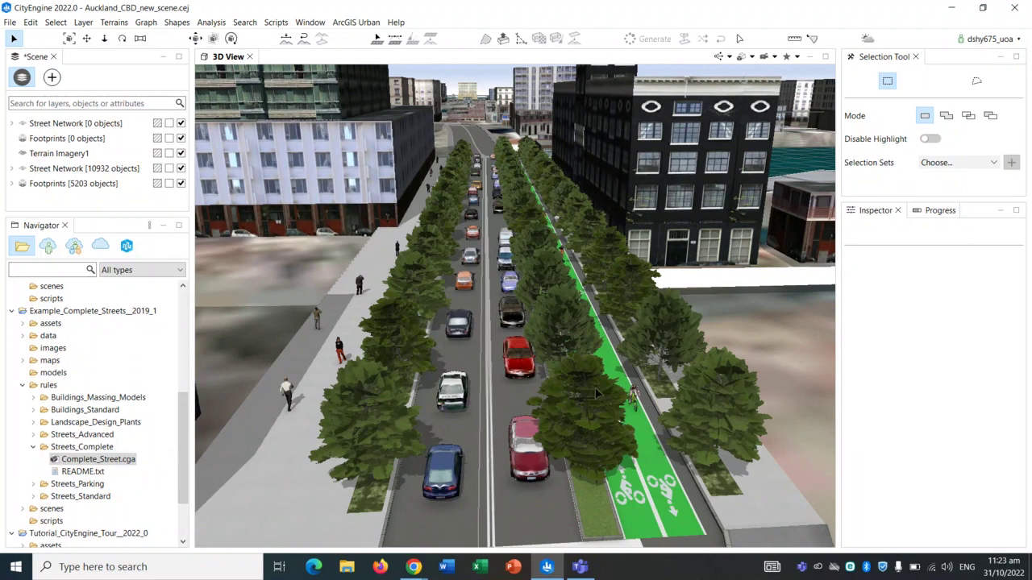
scroll(491, 228, up, 2)
scroll(469, 192, up, 3)
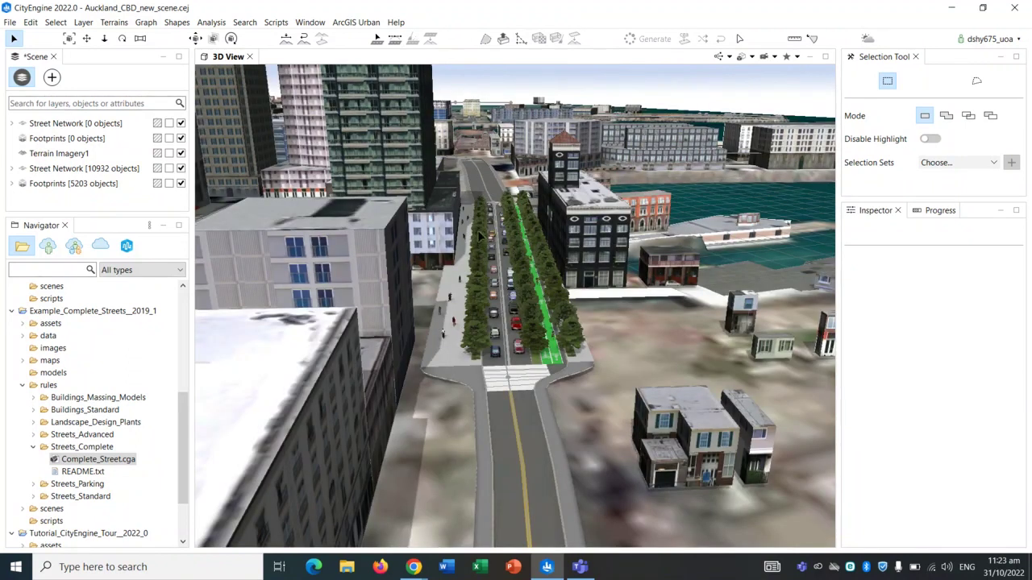
scroll(479, 235, down, 2)
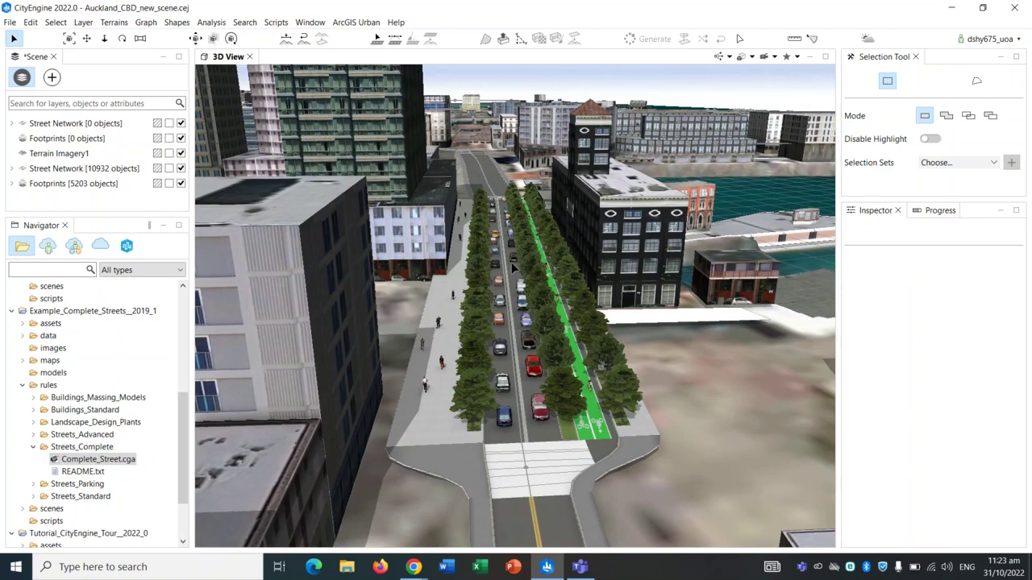